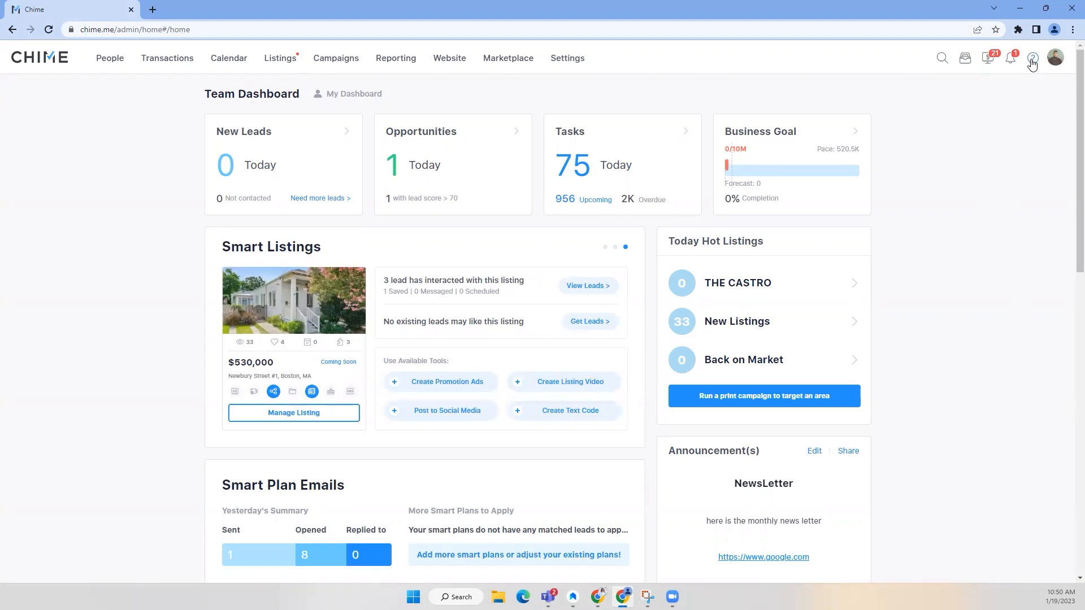
Open the Smart Plans templates in the account settings
left_click(1032, 63)
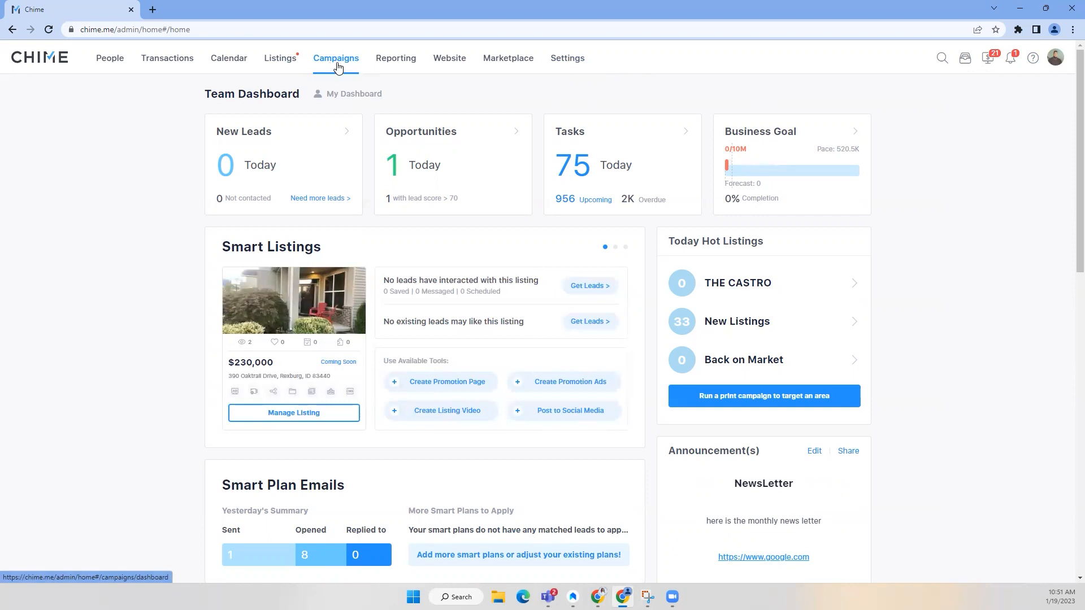
left_click(569, 62)
scroll(85, 397, "down", 4)
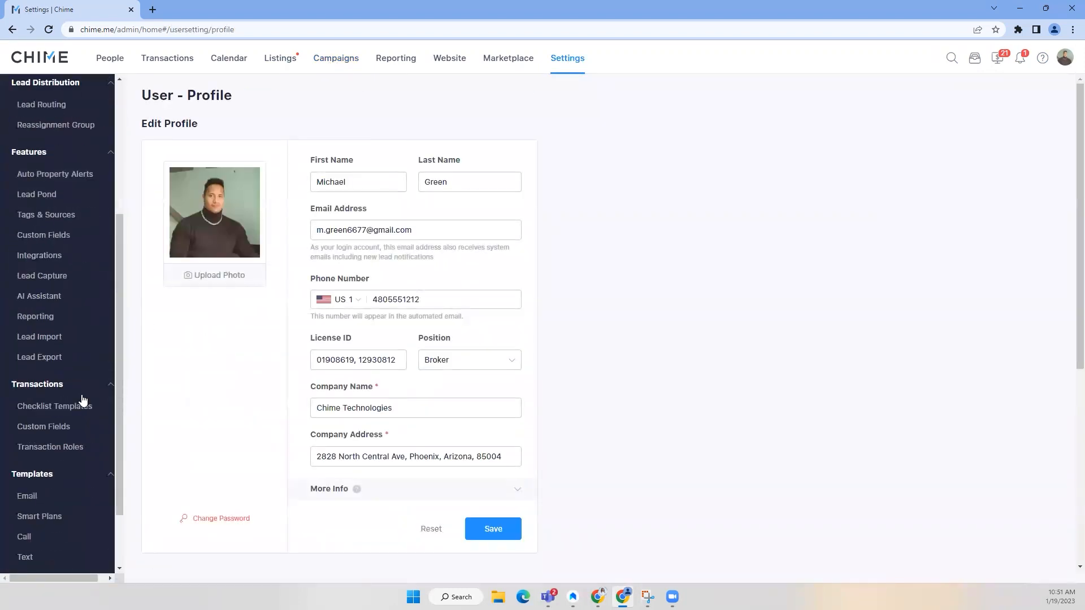
scroll(79, 396, "down", 2)
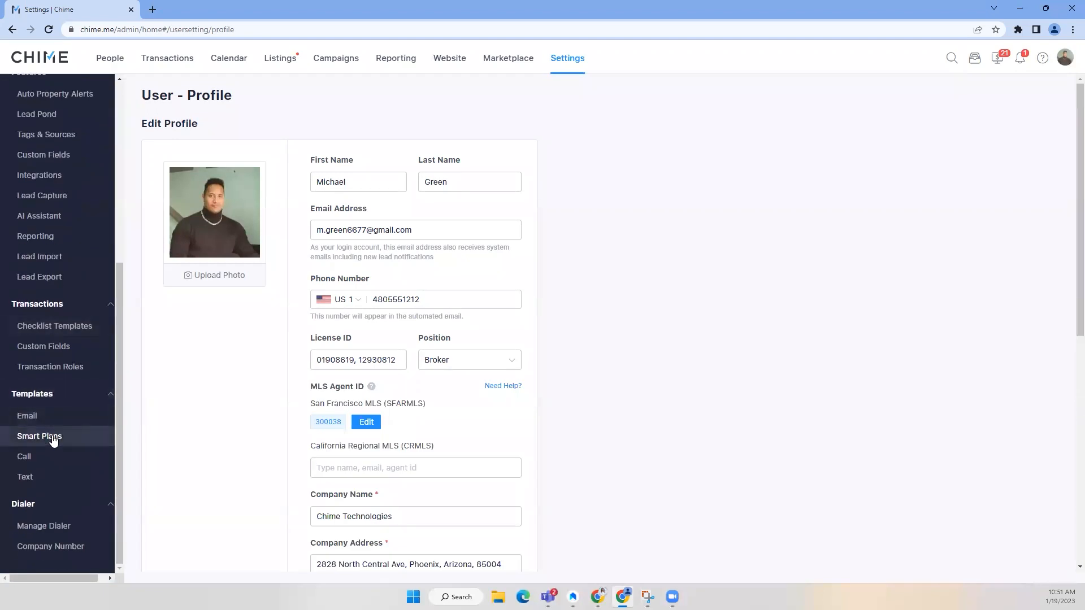
left_click(53, 438)
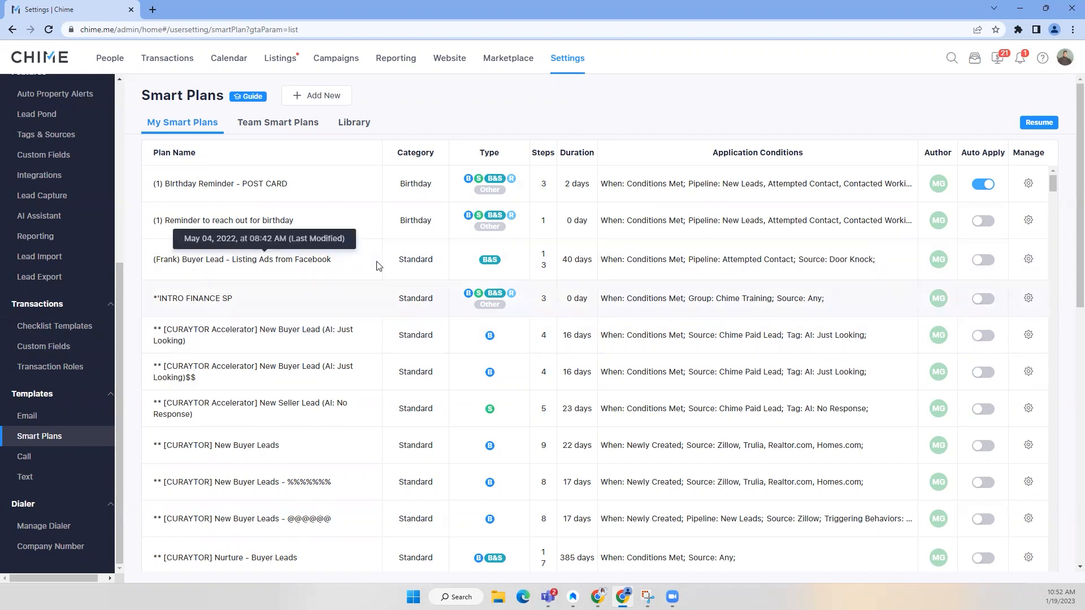
Open the full leads list, reset its active filter and apply the saved Not Contacted filter
left_click(113, 62)
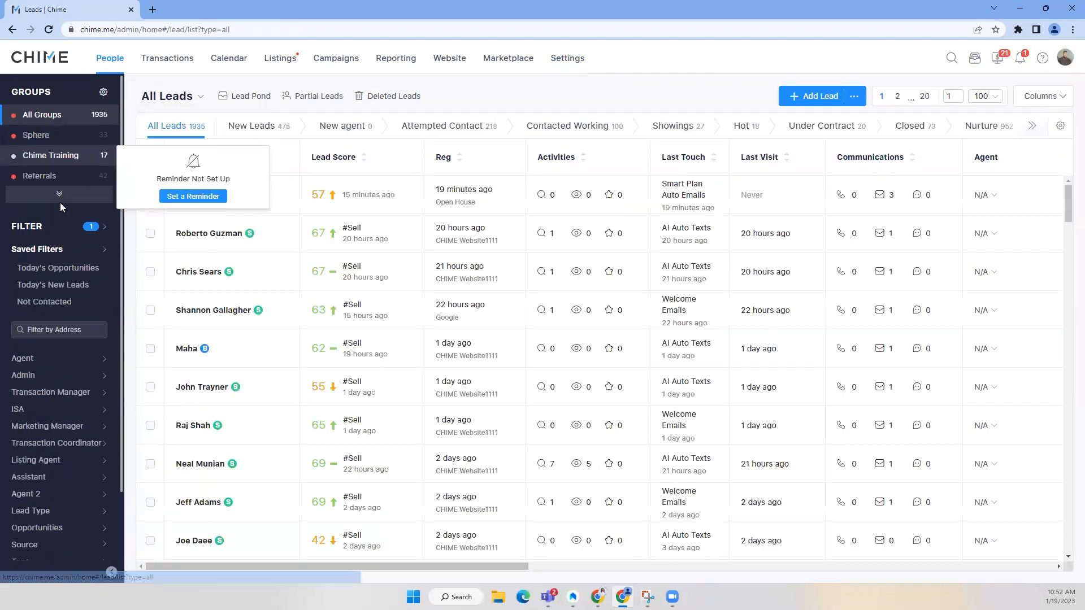
mouse_move(69, 230)
left_click(188, 308)
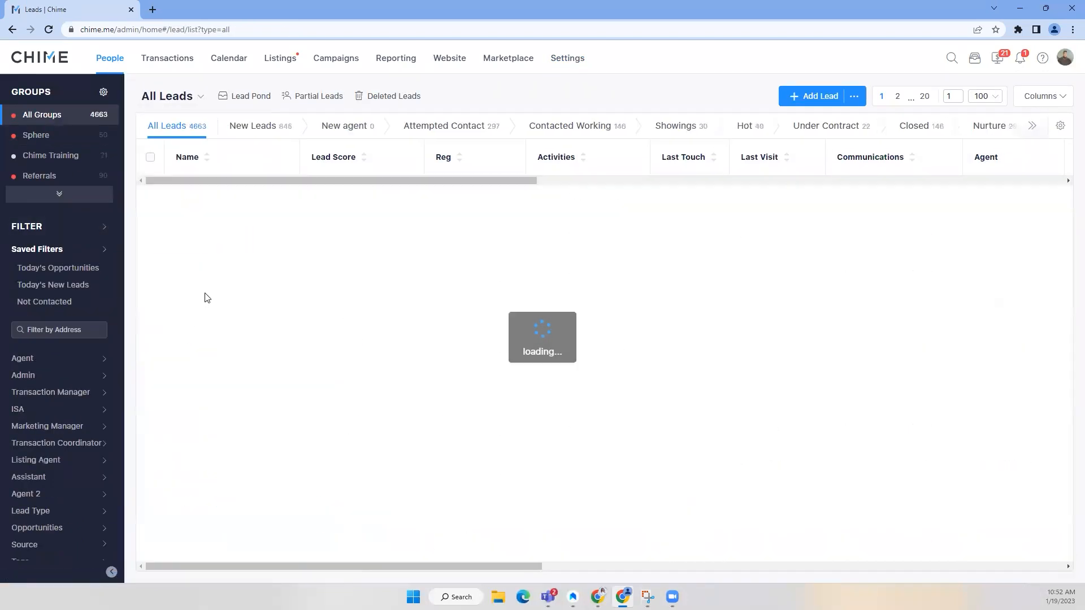
left_click(64, 303)
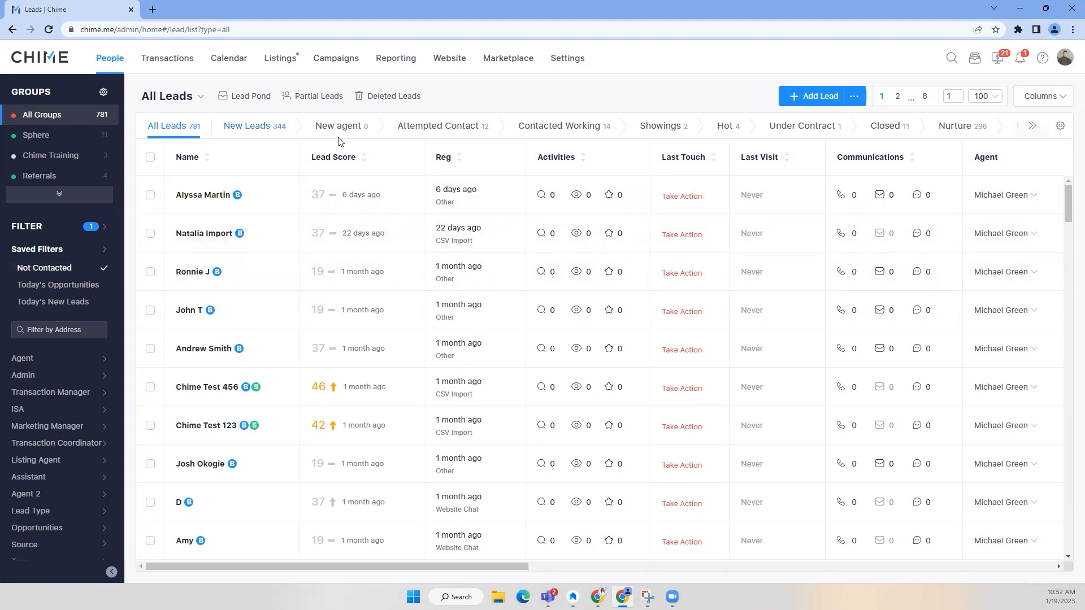
Look through the uncontacted leads and reset the leads filter
scroll(452, 452, "down", 20)
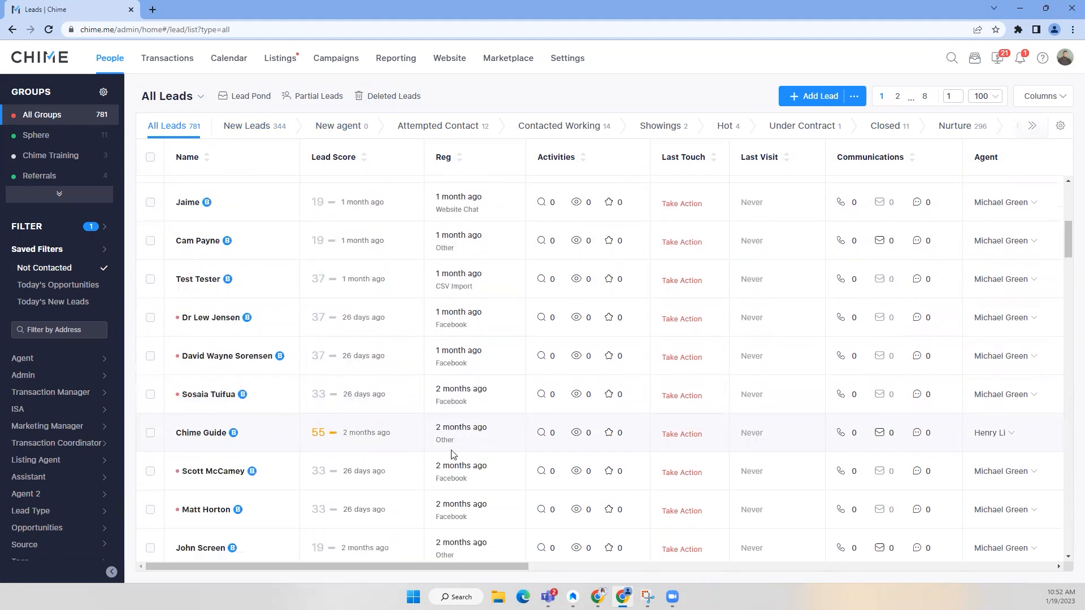
scroll(454, 455, "down", 20)
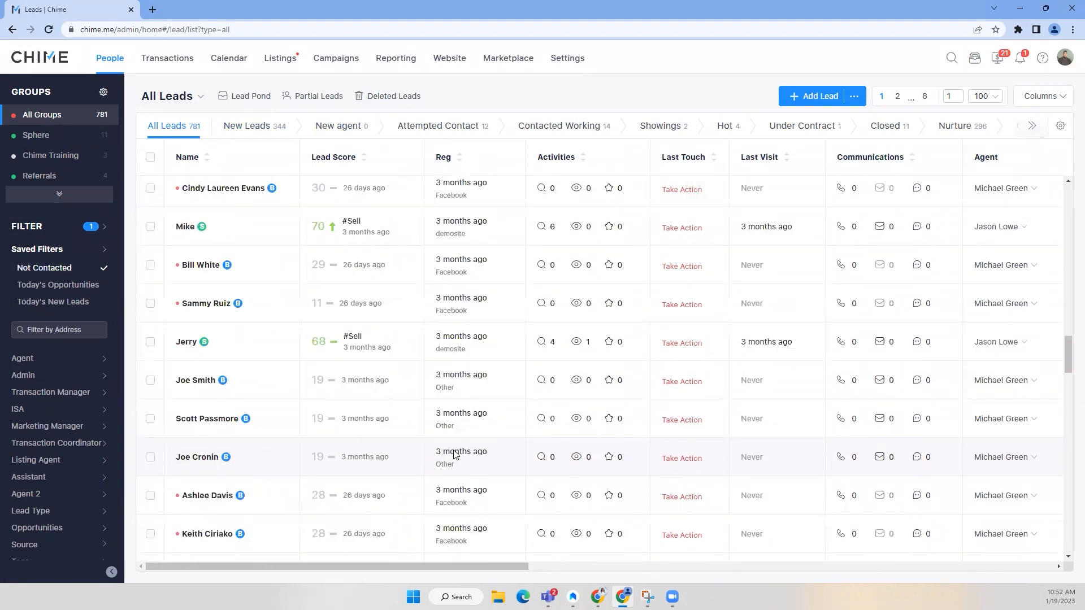
scroll(455, 455, "down", 20)
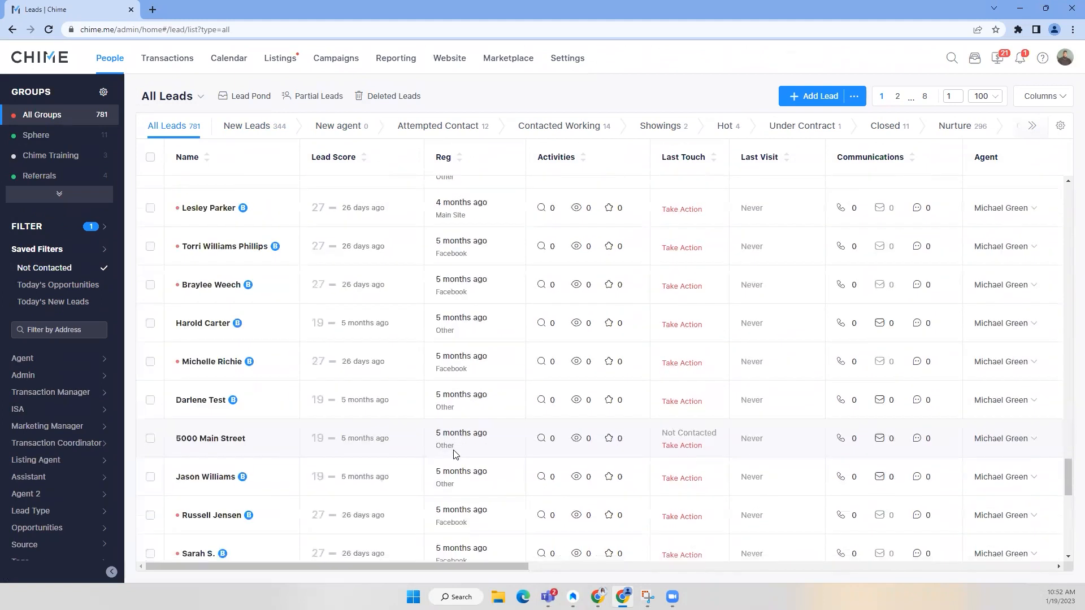
scroll(460, 464, "down", 20)
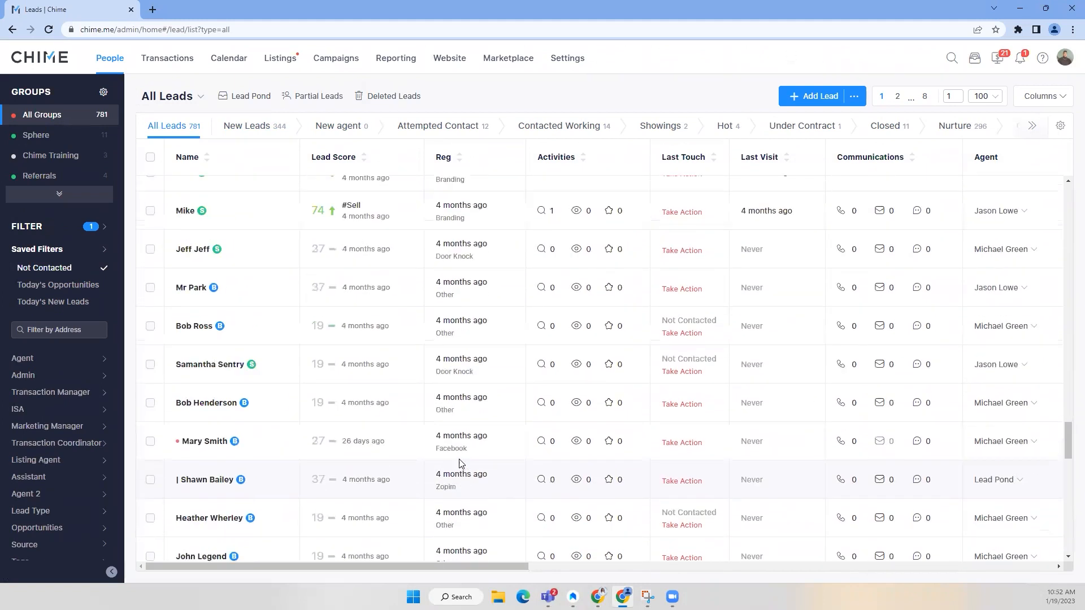
scroll(461, 464, "up", 20)
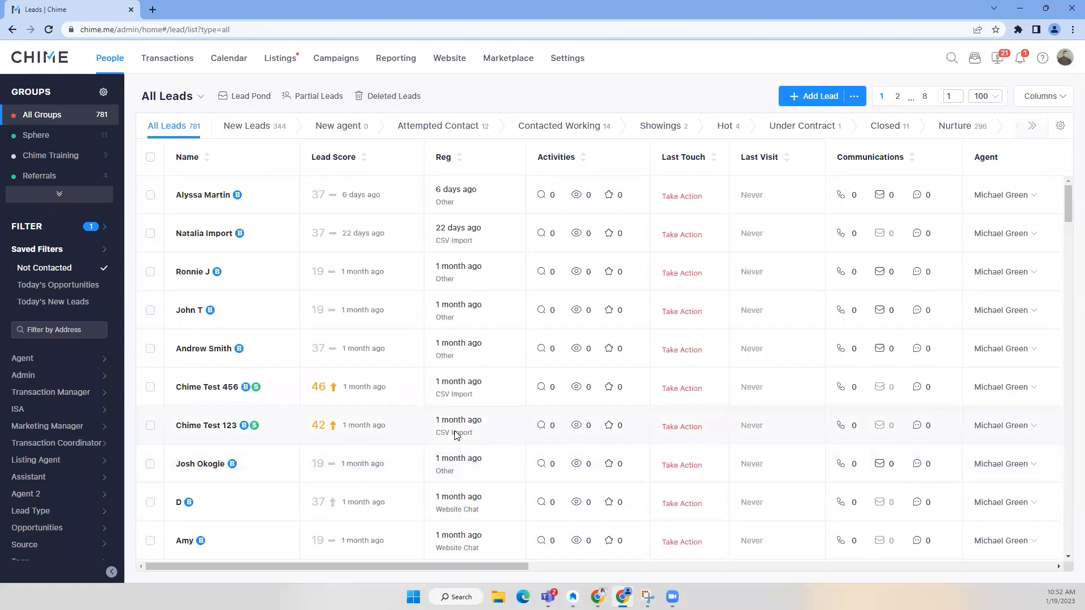
left_click(58, 238)
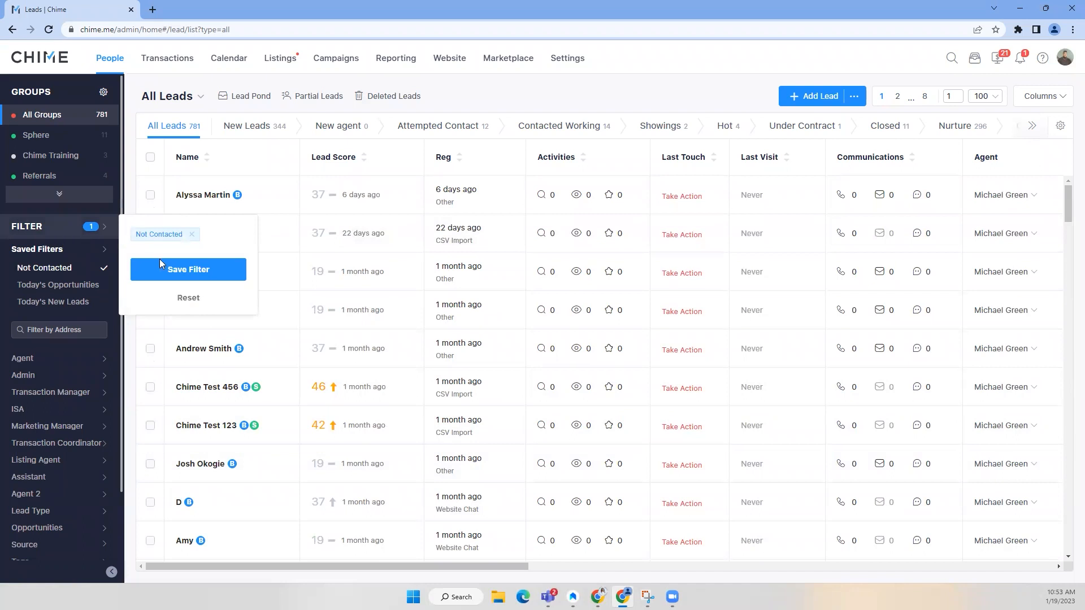
left_click(186, 298)
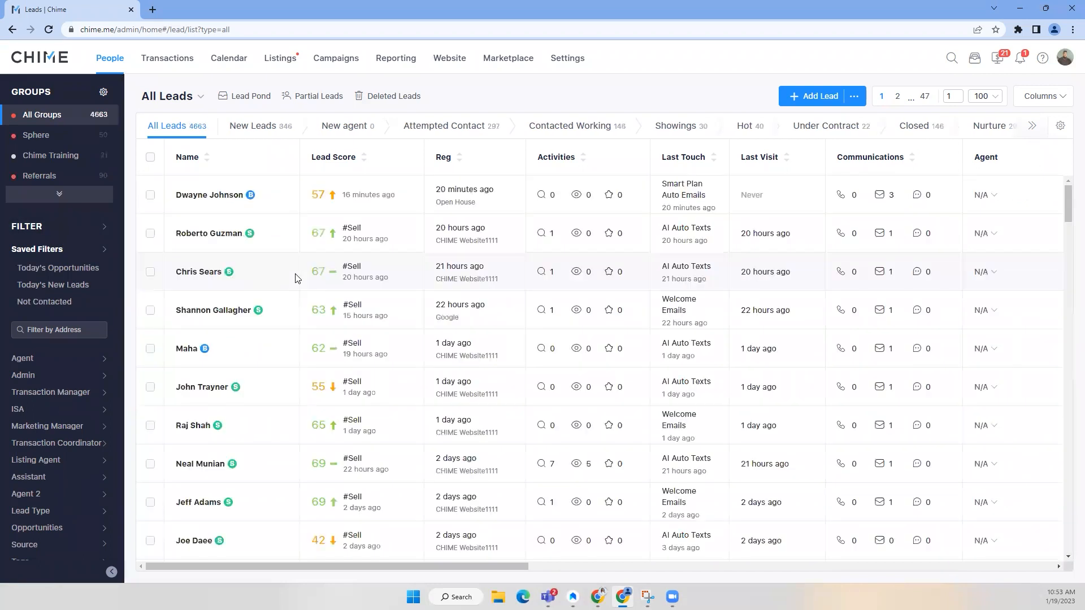
Return to the Smart Plans templates in the settings
left_click(567, 63)
scroll(77, 472, "down", 4)
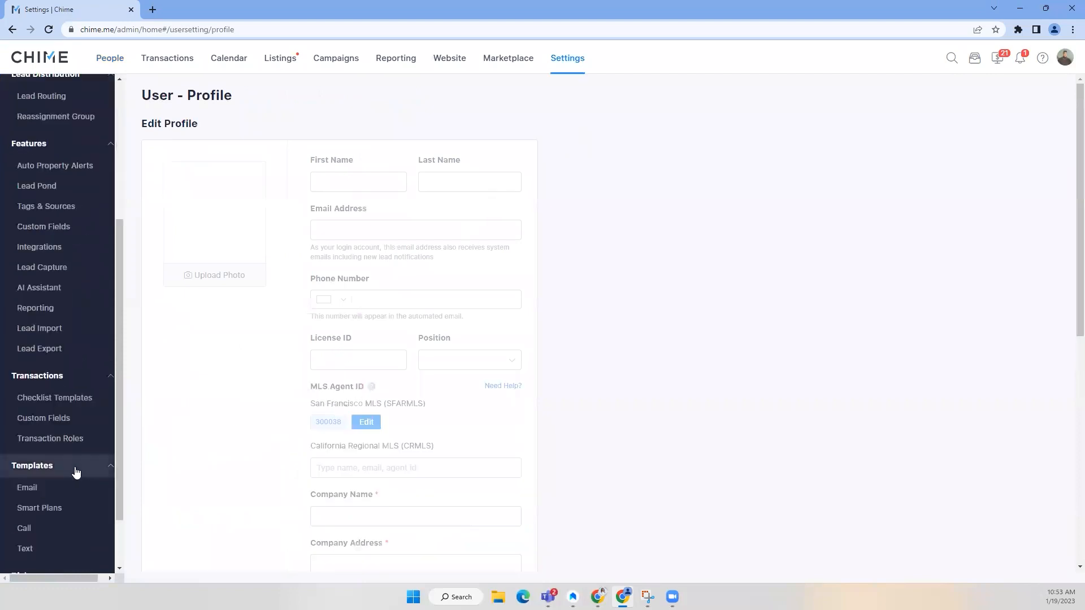
left_click(67, 509)
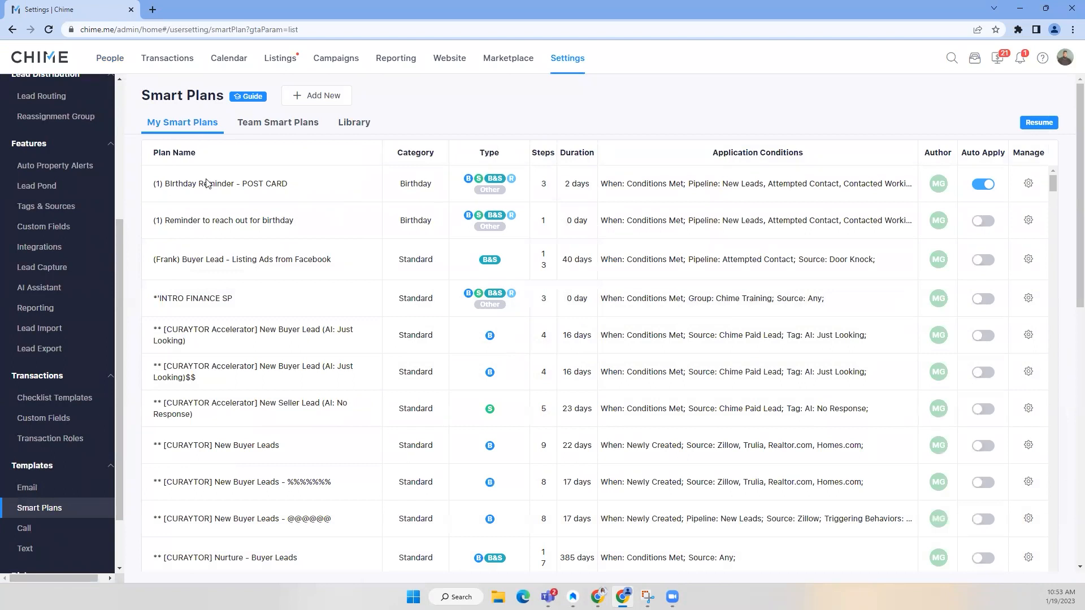
Browse the team smart plans and the library, and check which categories are offered for a new plan
left_click(299, 130)
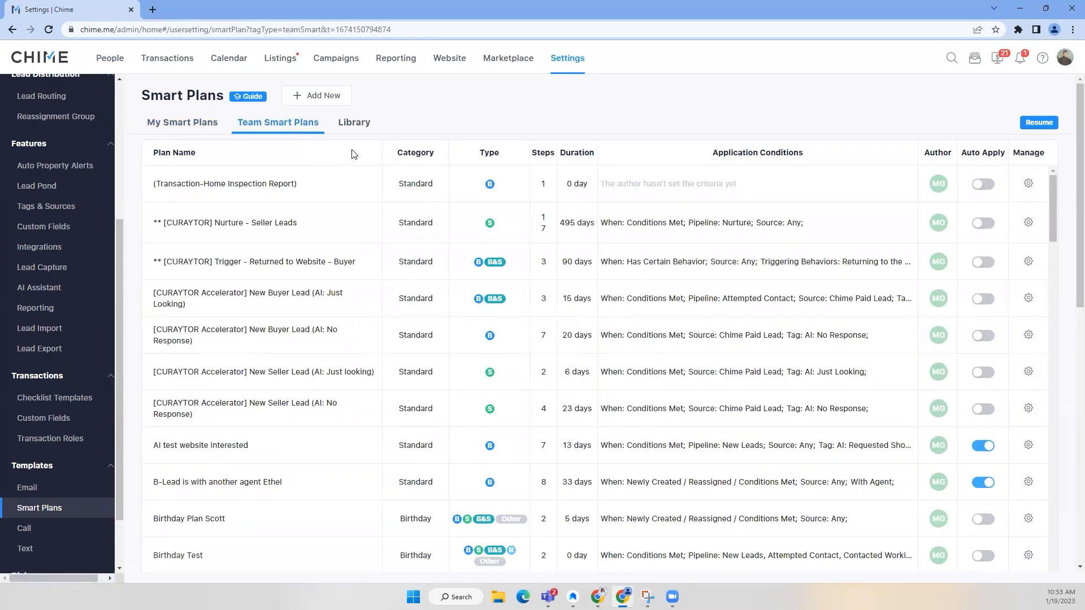
left_click(355, 131)
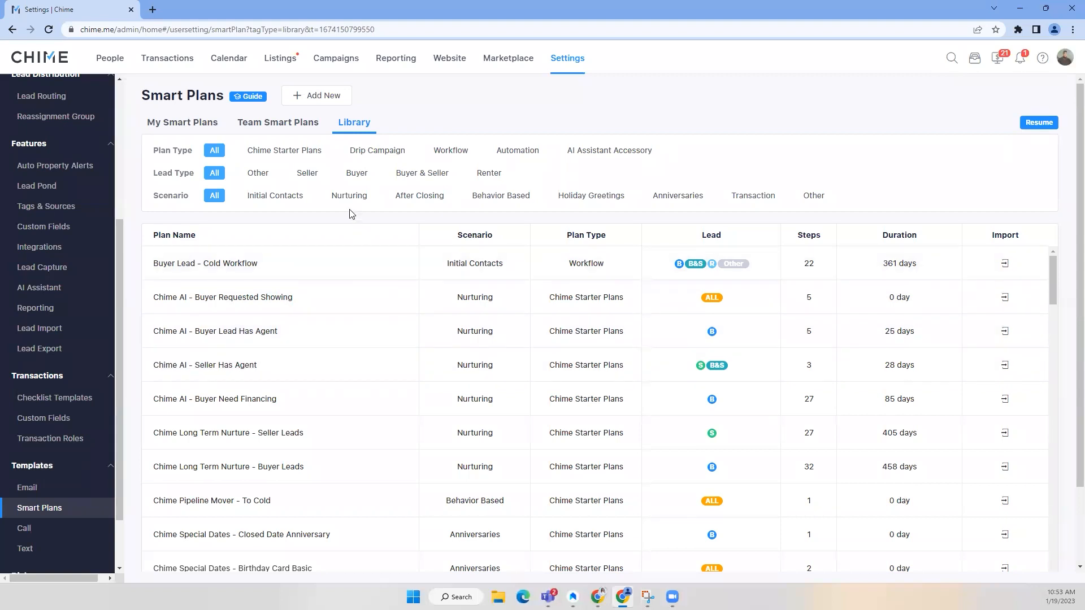
left_click(316, 102)
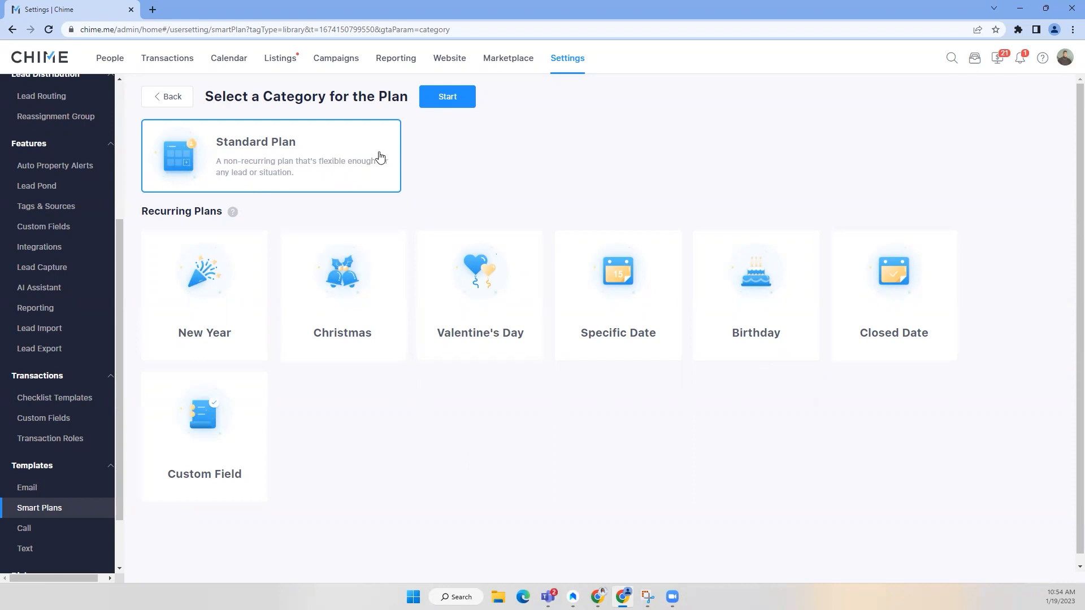
left_click(170, 102)
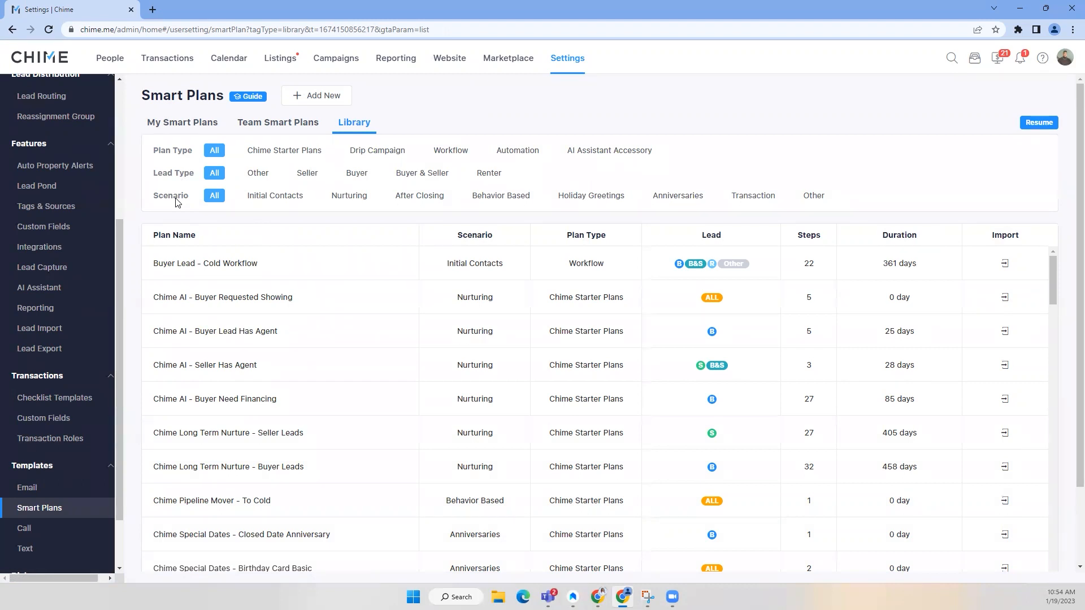
Filter the smart plan library by plan type Drip Campaign, lead type Seller and scenario Nurturing
left_click(385, 158)
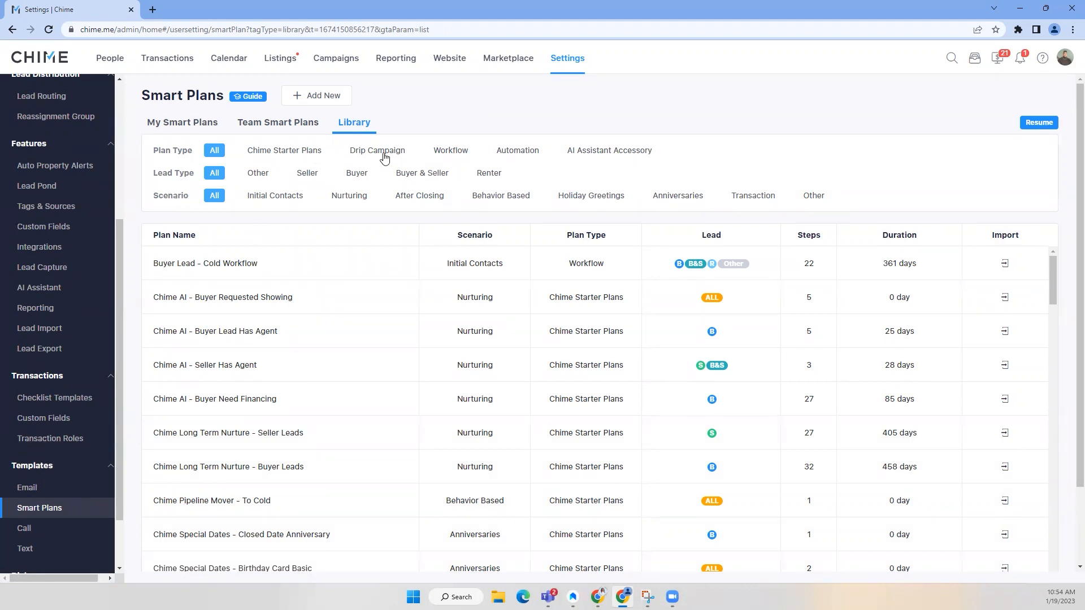
left_click(306, 177)
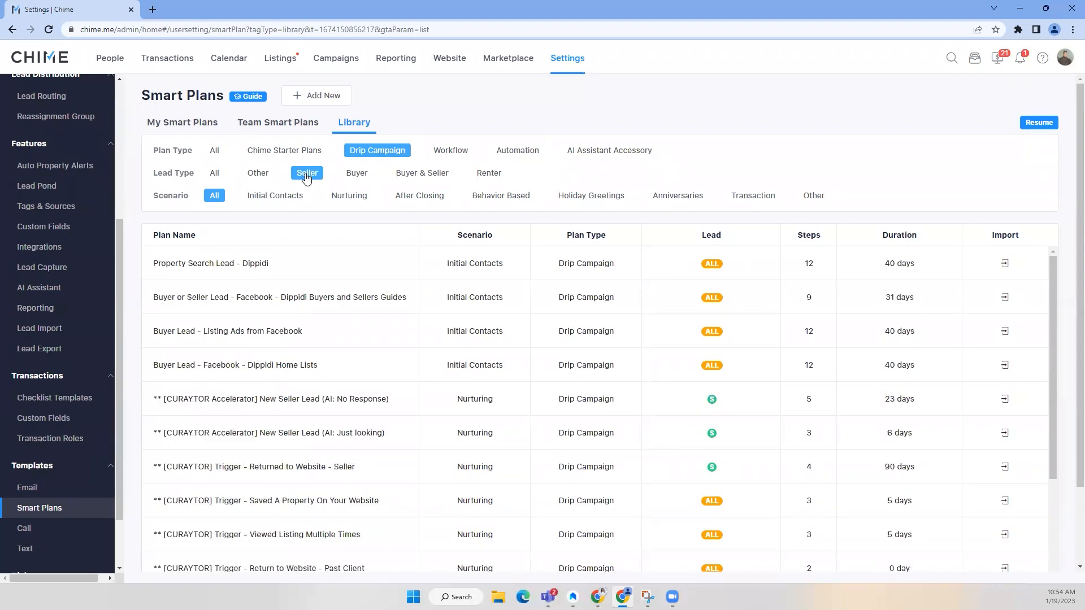
left_click(342, 196)
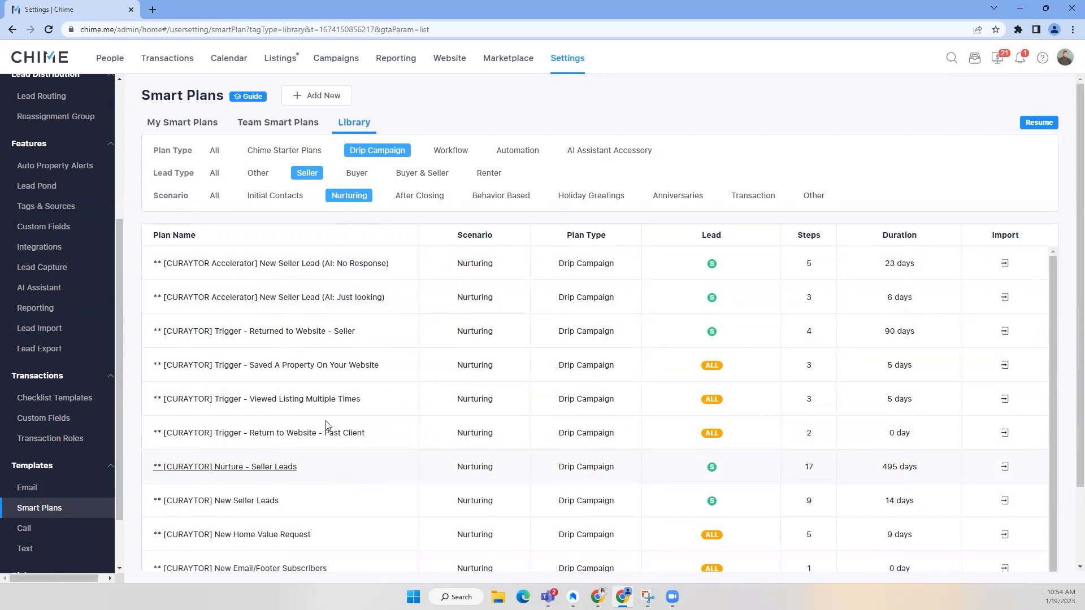
Examine the filtered seller nurturing plans, comparing their names, lead types, step counts and durations
scroll(219, 349, "down", 1)
scroll(219, 350, "down", 2)
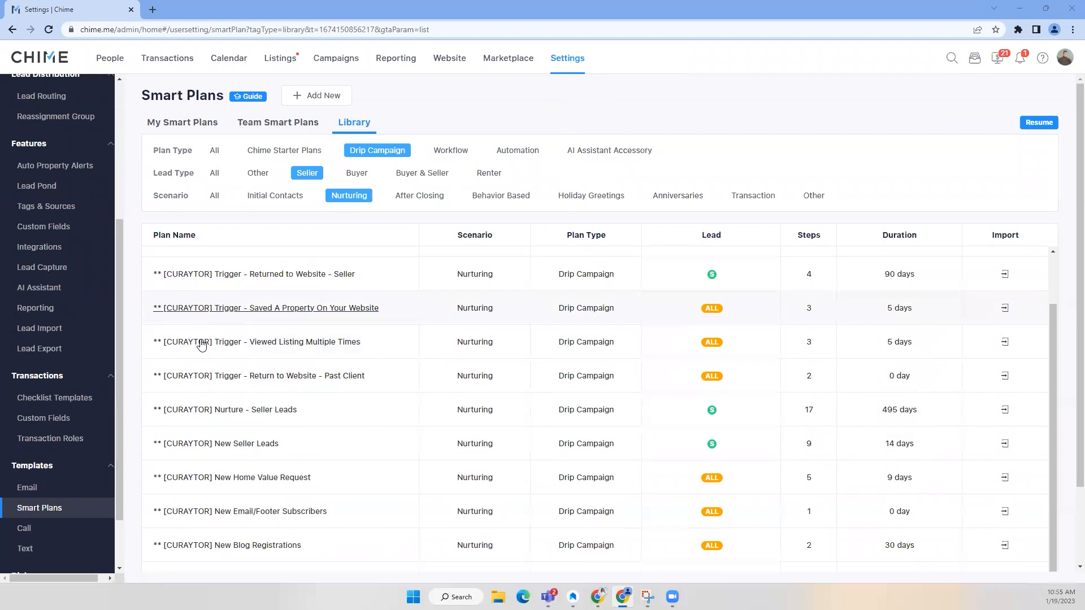
scroll(207, 430, "down", 1)
scroll(207, 430, "down", 1)
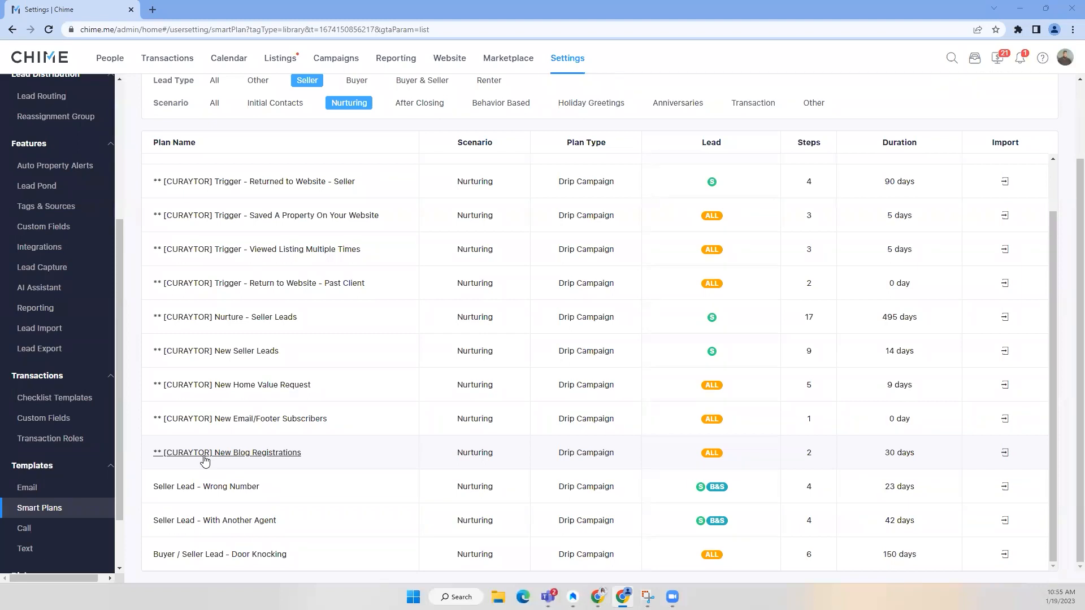
scroll(206, 460, "up", 1)
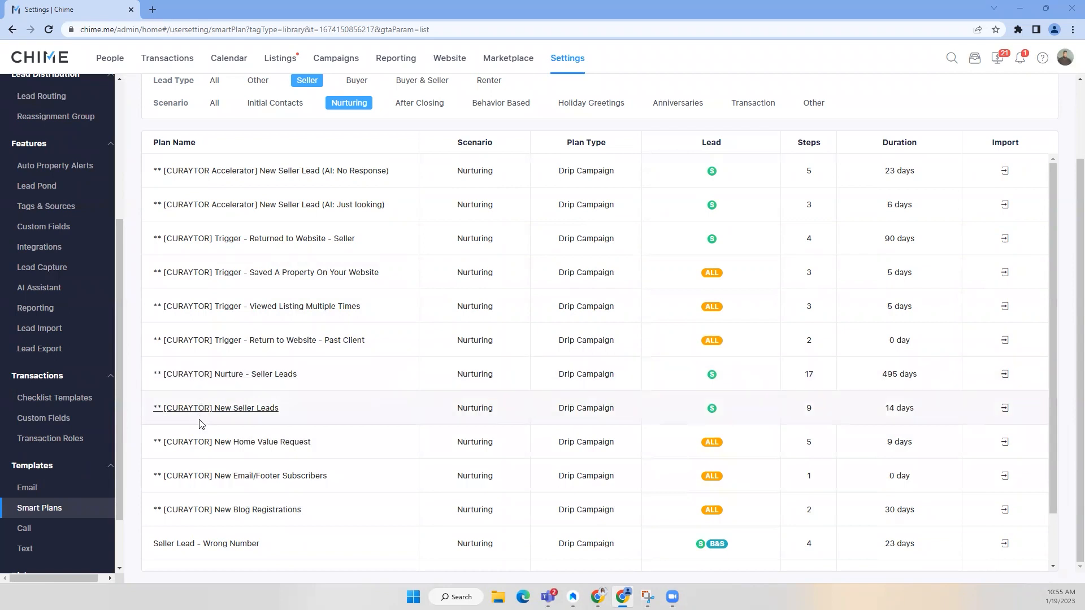
scroll(199, 467, "up", 2)
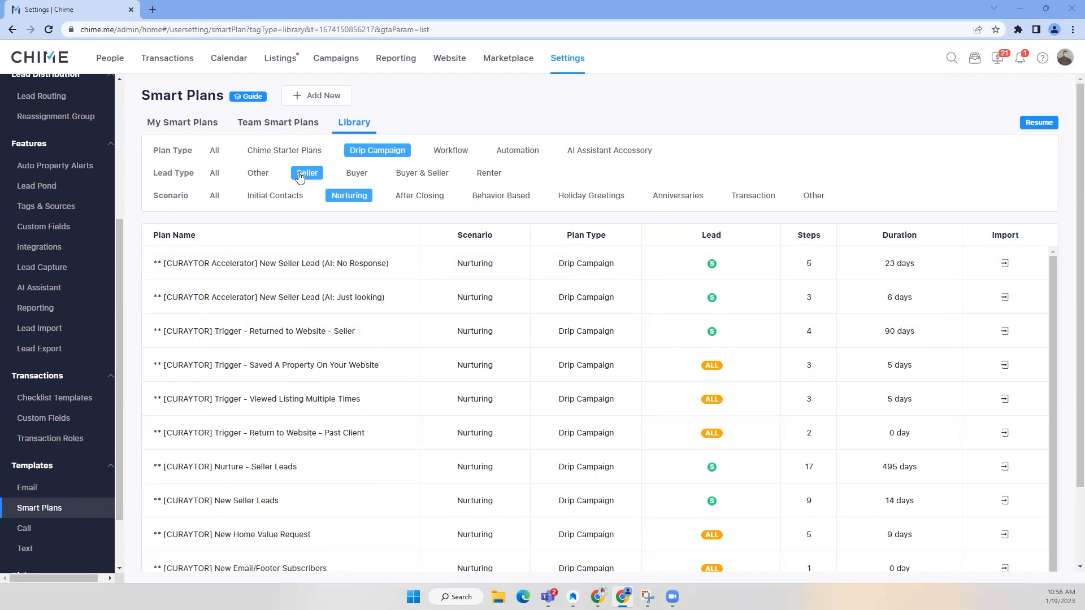
mouse_move(716, 306)
mouse_move(714, 374)
scroll(897, 381, "down", 1)
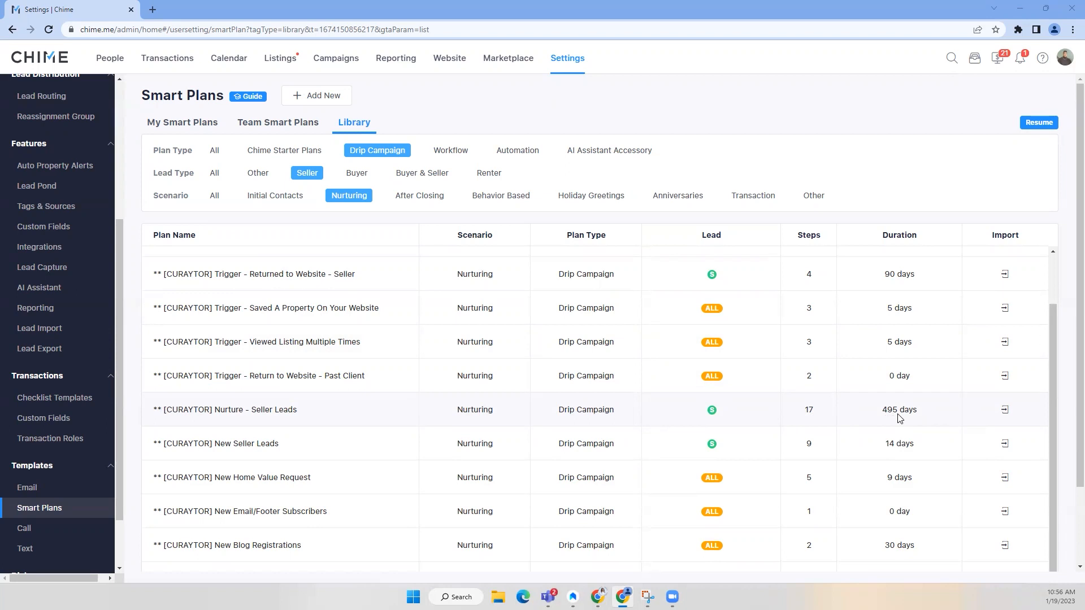
scroll(898, 416, "down", 1)
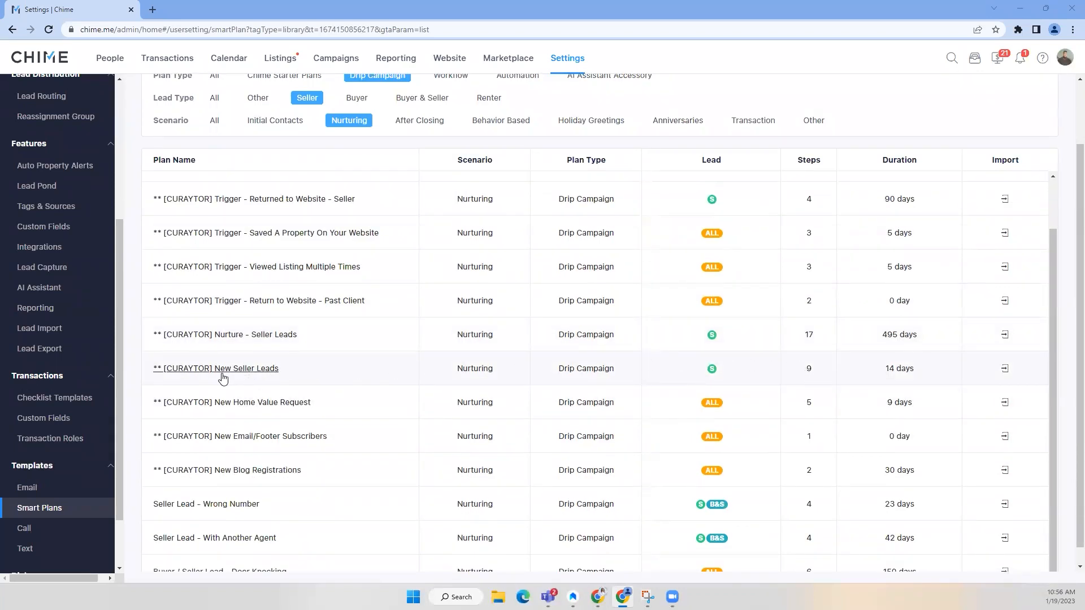
Preview the first emails and text of the ** [CURAYTOR] New Seller Leads plan, through "We'll take care of it for you"
left_click(261, 370)
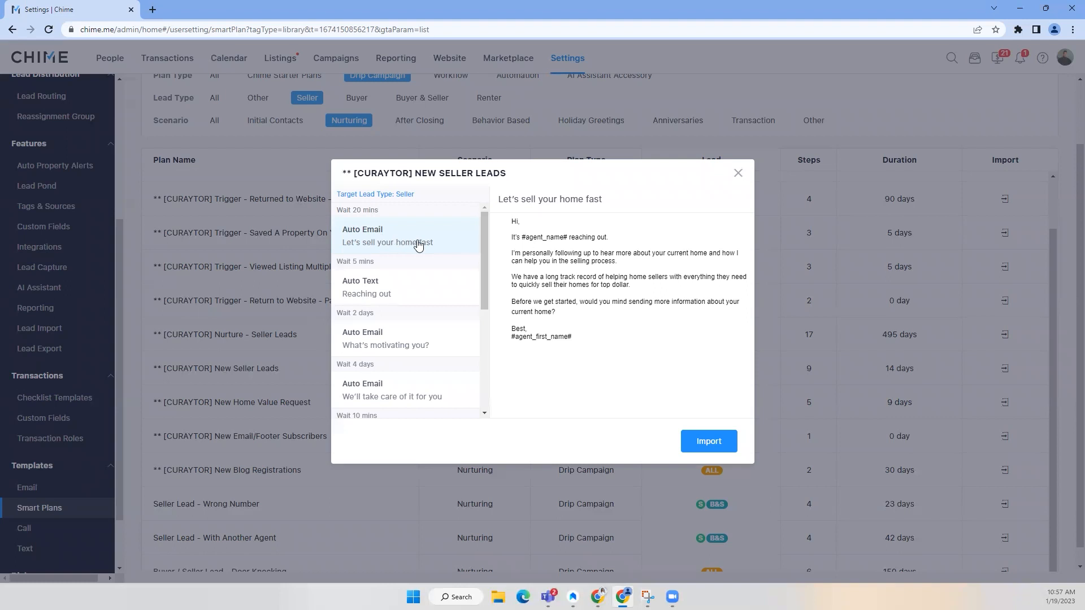
left_click(363, 292)
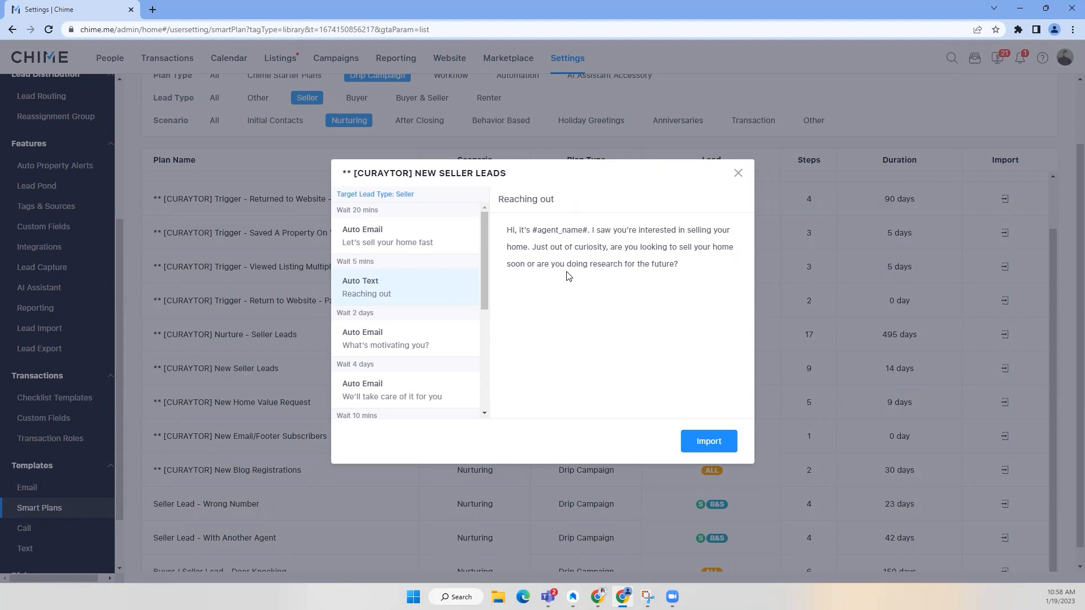
left_click(400, 339)
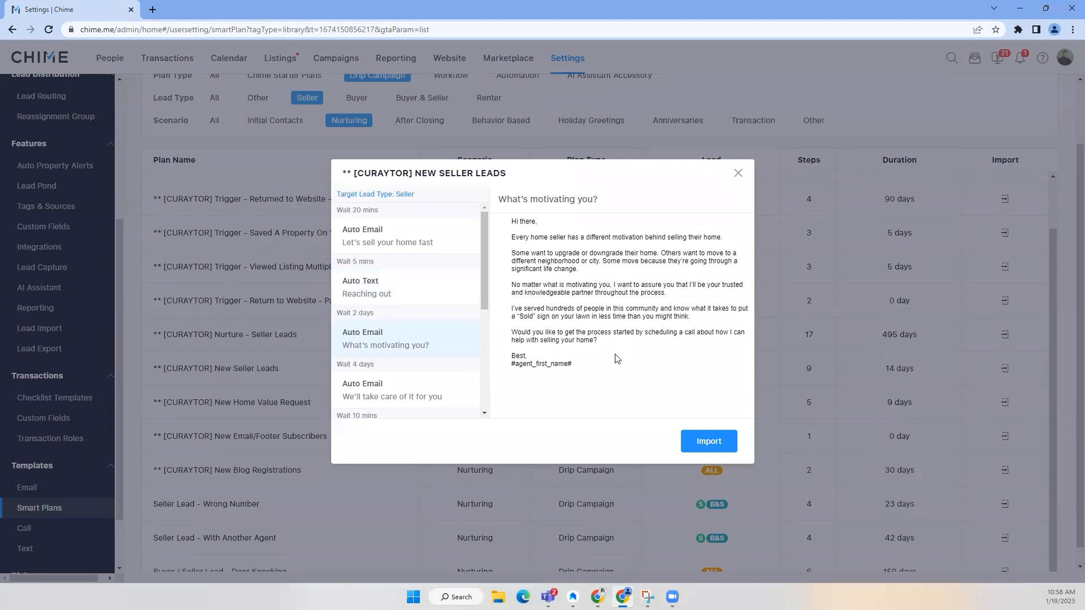
scroll(421, 361, "down", 3)
left_click(396, 236)
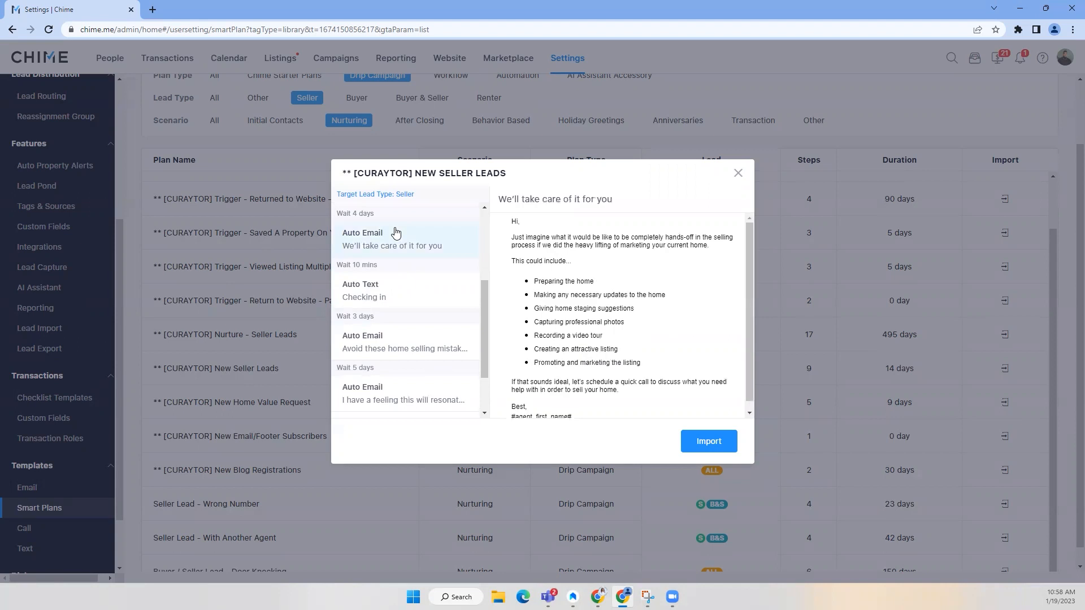
Preview the plan's remaining messages, from "Checking in" to the final Change Pipeline action, and close the preview
left_click(411, 292)
left_click(392, 341)
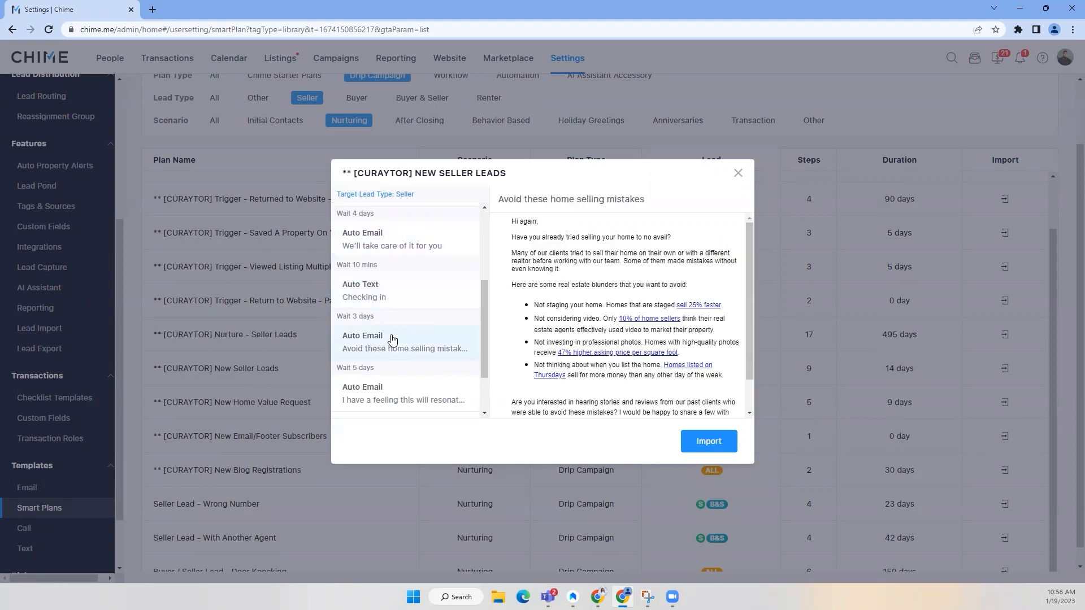
scroll(405, 377, "down", 1)
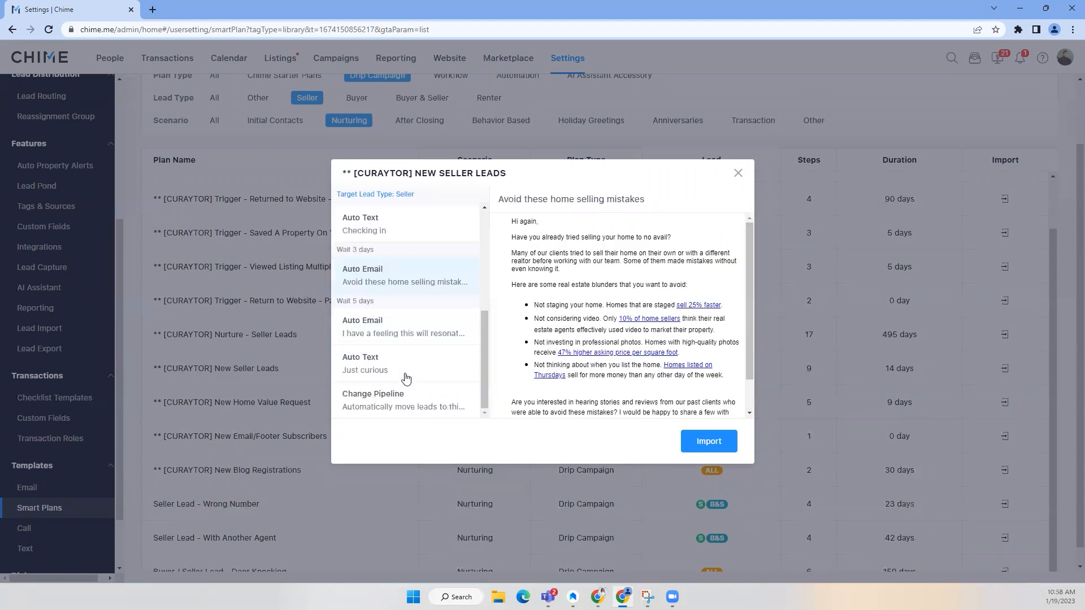
left_click(399, 334)
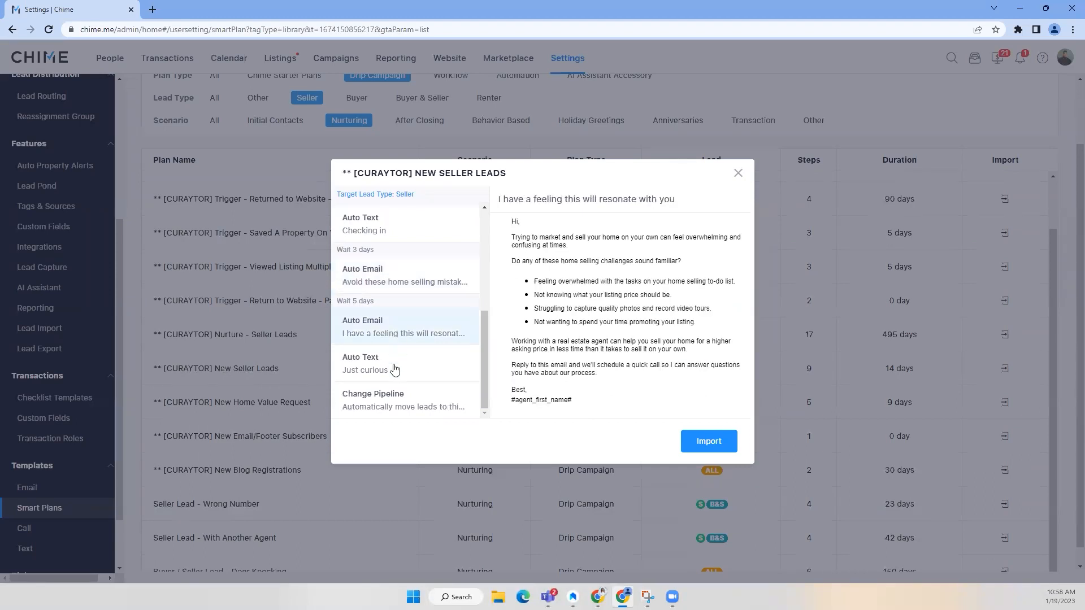
left_click(394, 370)
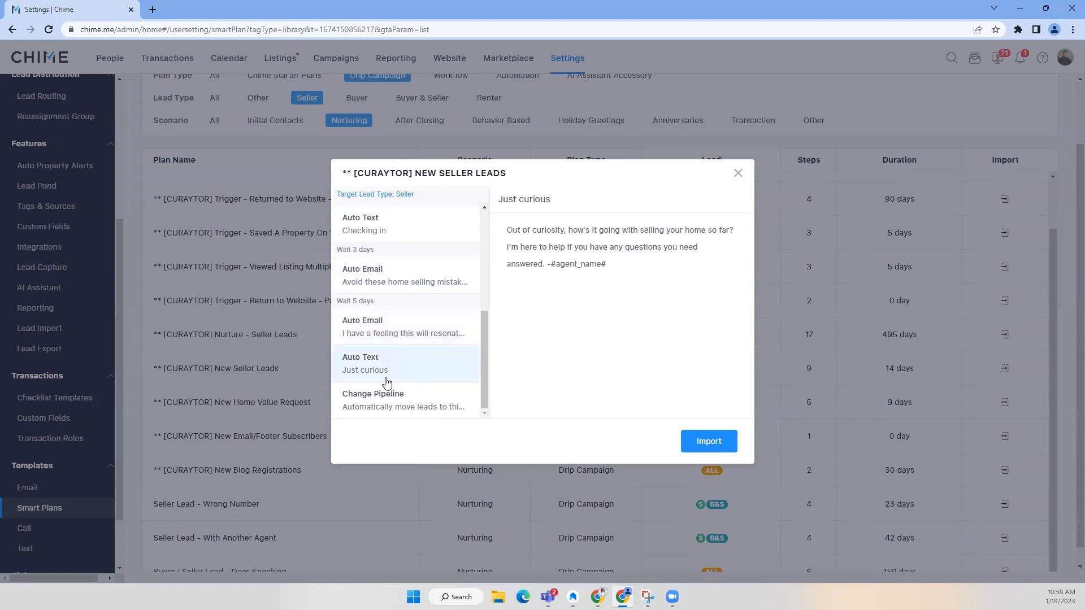
left_click(383, 396)
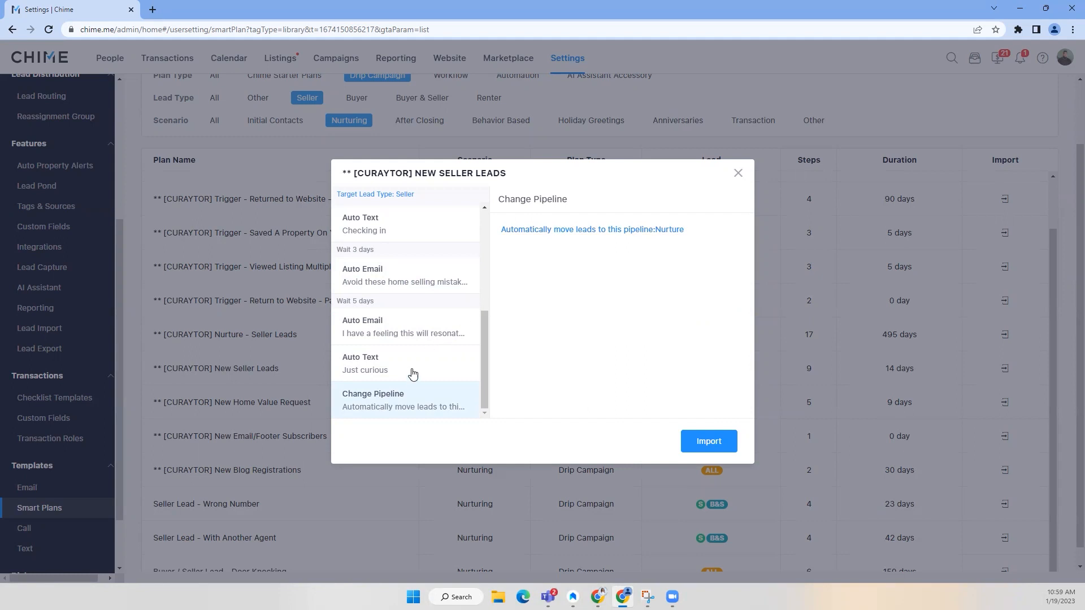
scroll(424, 373, "up", 5)
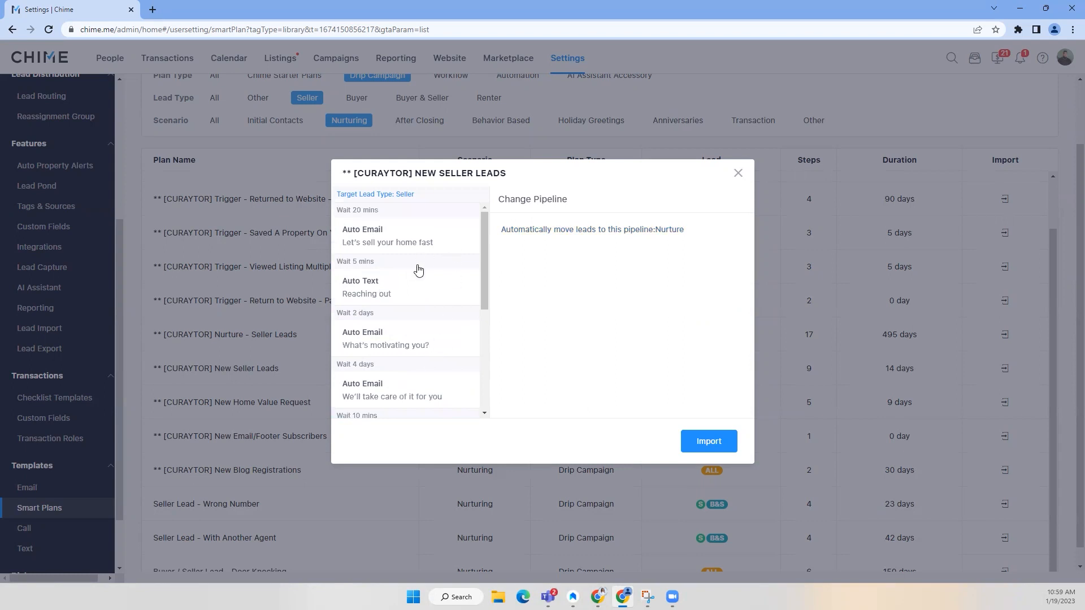
left_click(738, 173)
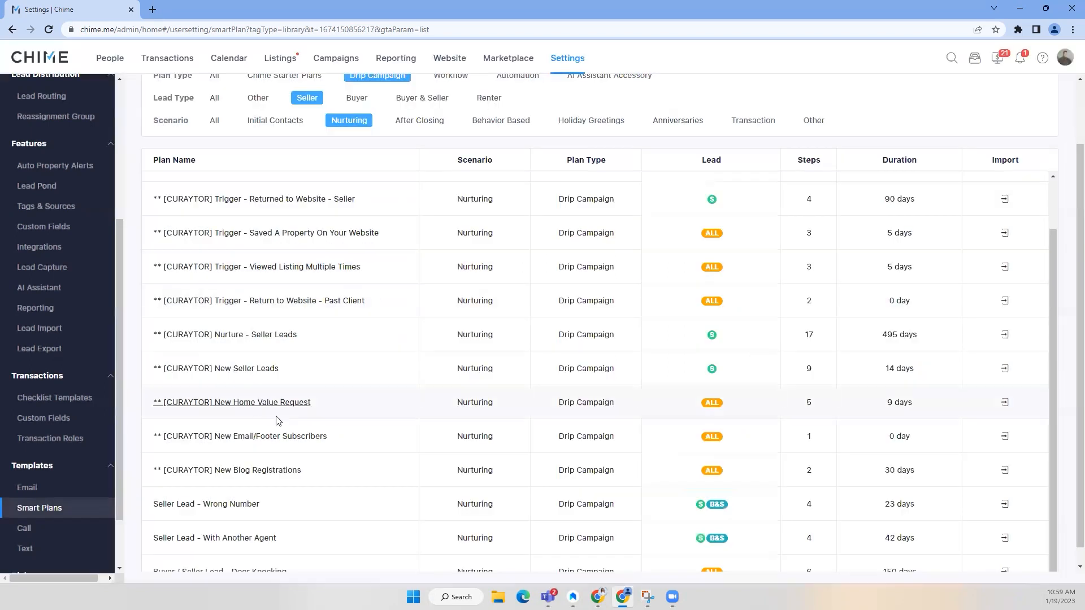
Reopen the ** [CURAYTOR] New Seller Leads plan and start importing it from the library
left_click(257, 371)
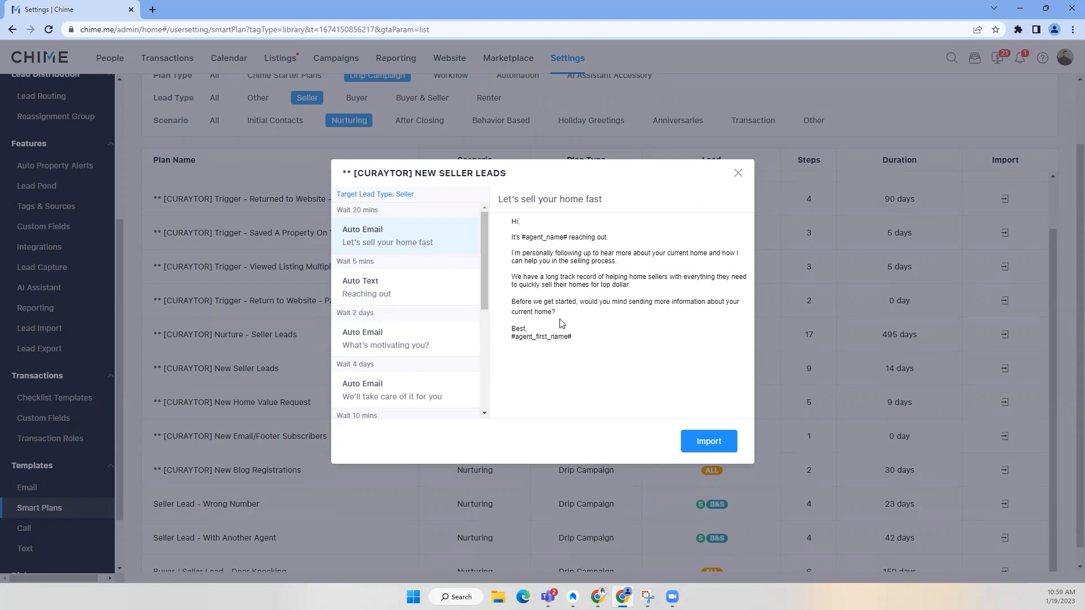
left_click(704, 442)
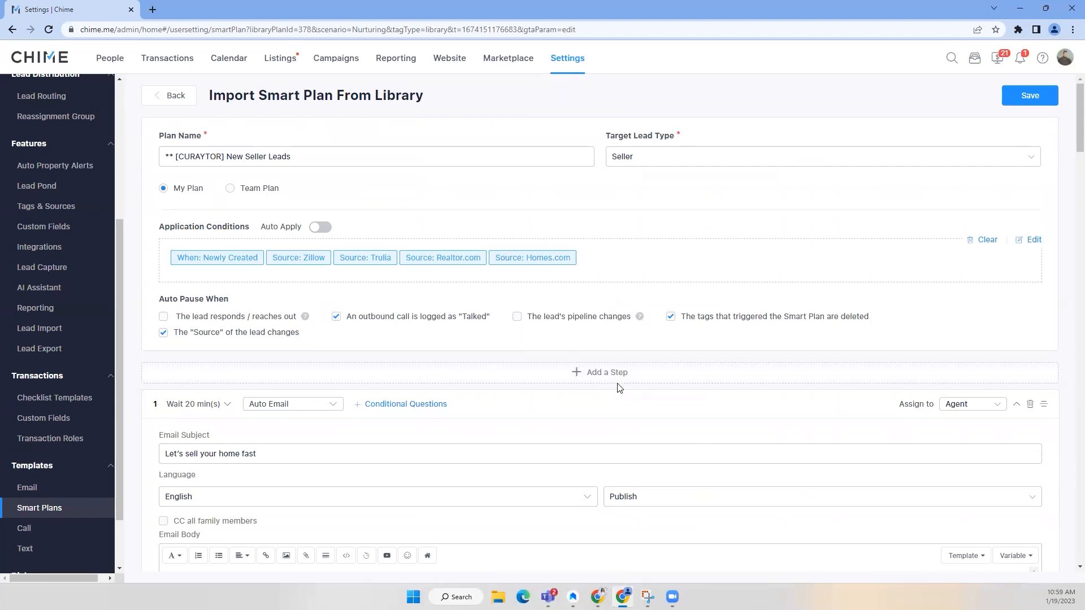
scroll(620, 388, "down", 1)
scroll(620, 390, "up", 1)
scroll(238, 359, "down", 1)
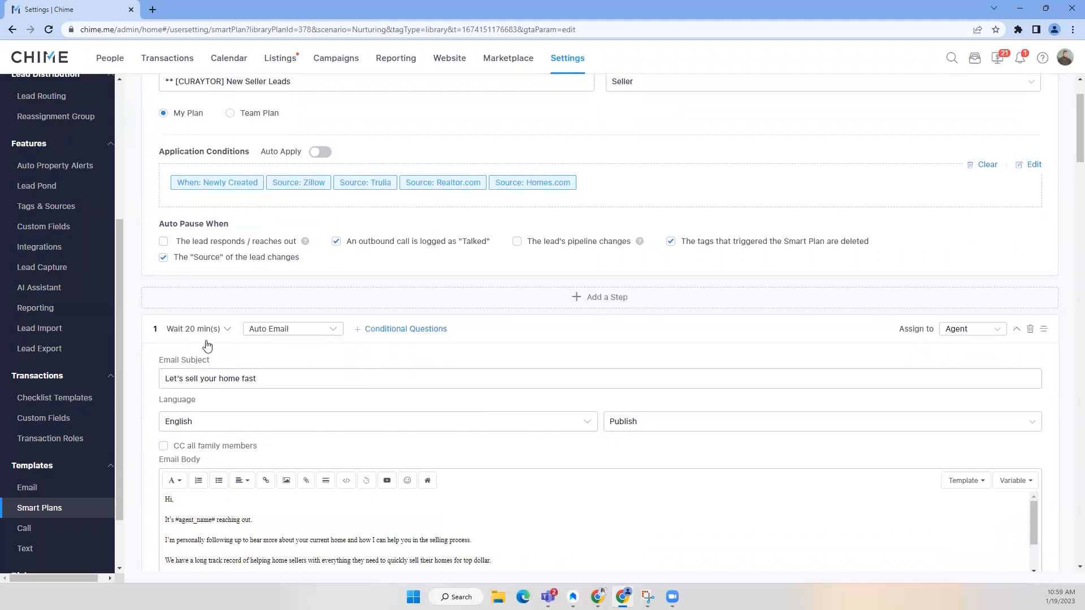
Examine the imported plan's automated steps in order, checking each email's and text's timing, subject and body
scroll(202, 346, "down", 1)
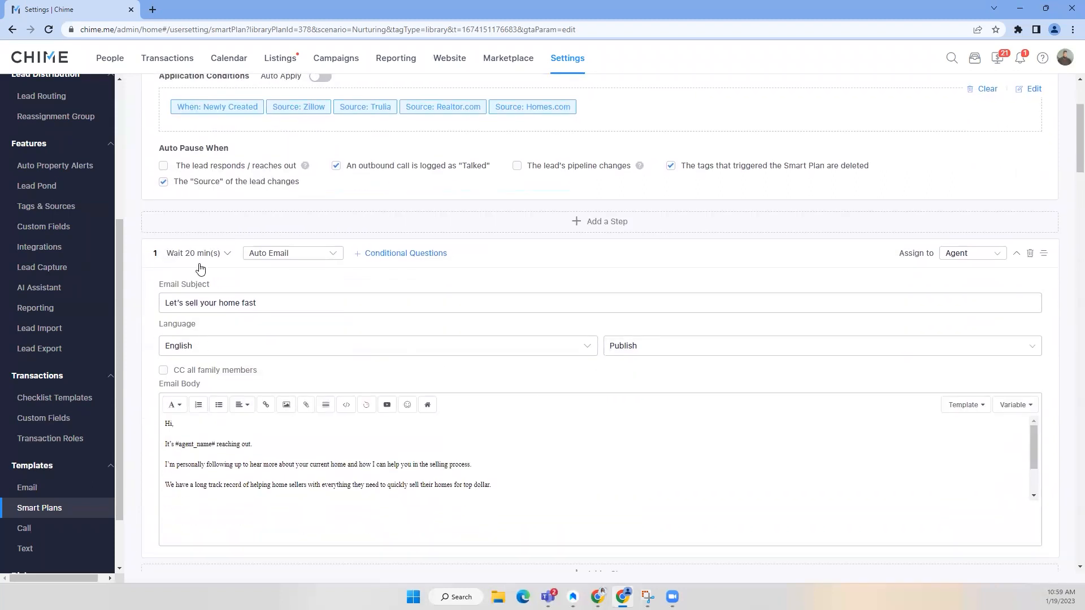
scroll(310, 286, "down", 2)
scroll(327, 332, "down", 10)
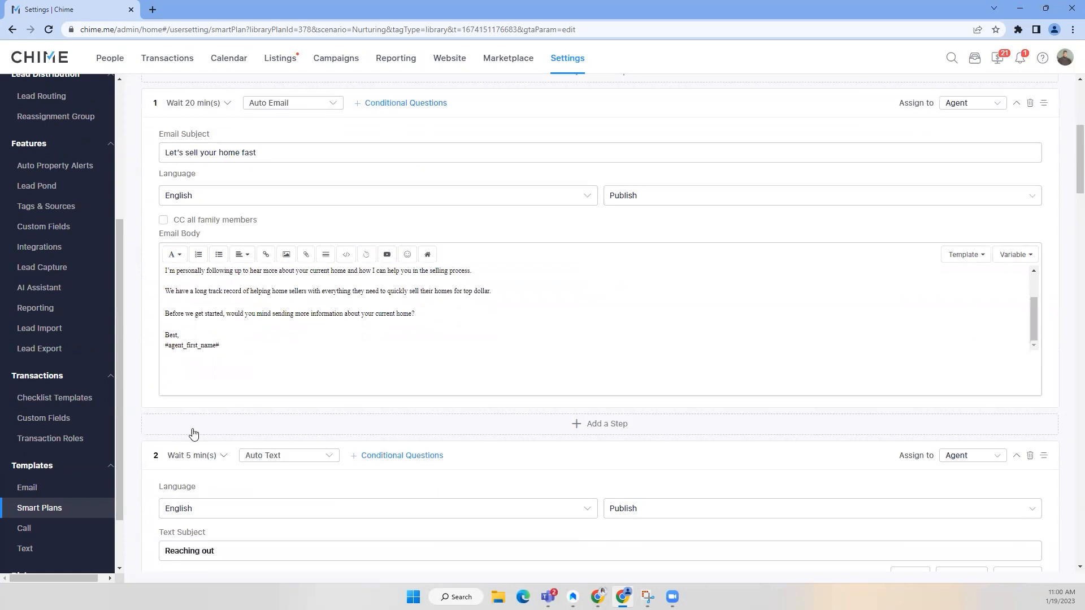
scroll(302, 402, "down", 15)
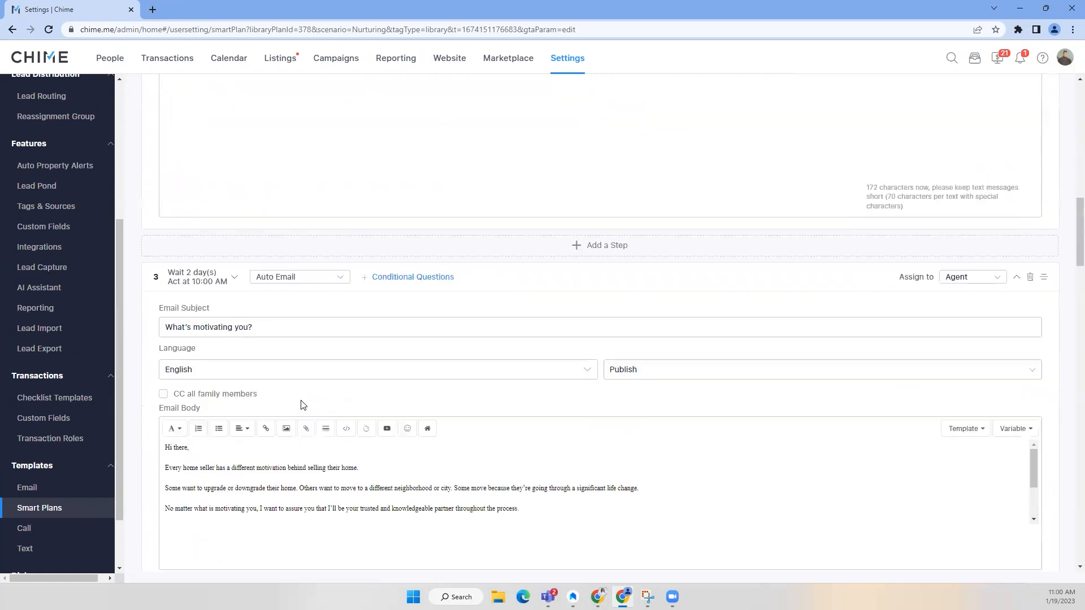
scroll(316, 412, "down", 10)
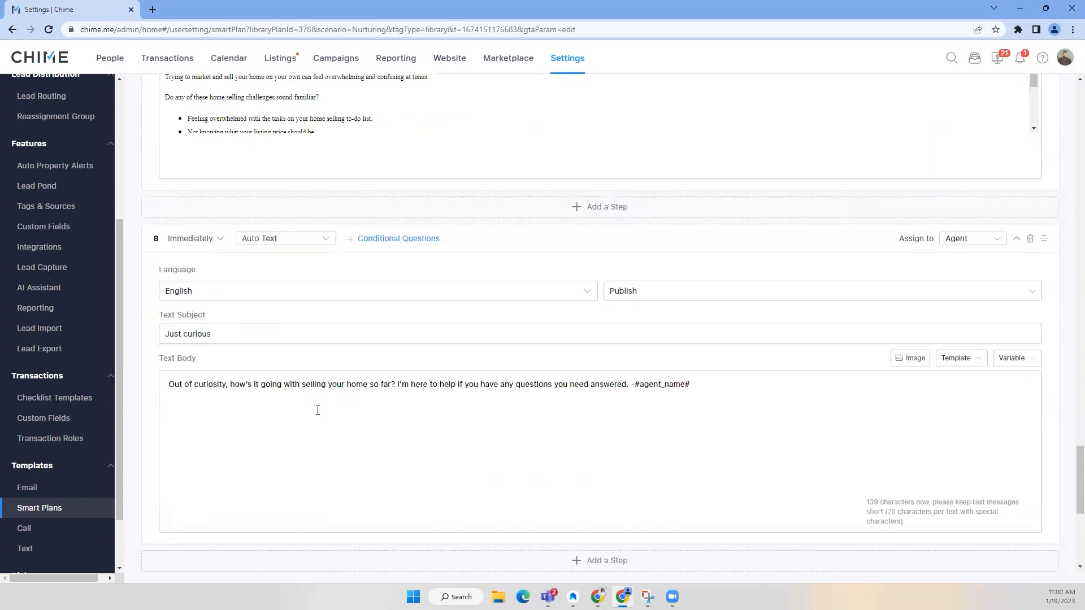
Set the final Change Pipeline step to automatically move leads to the Nurture pipeline
scroll(232, 347, "down", 4)
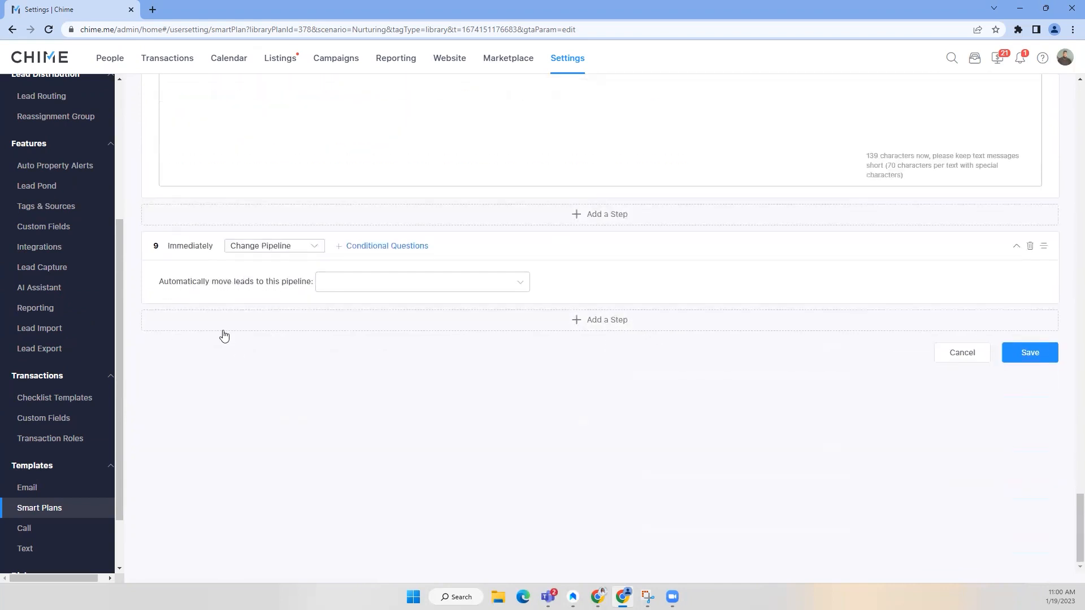
left_click(334, 435)
left_click(357, 413)
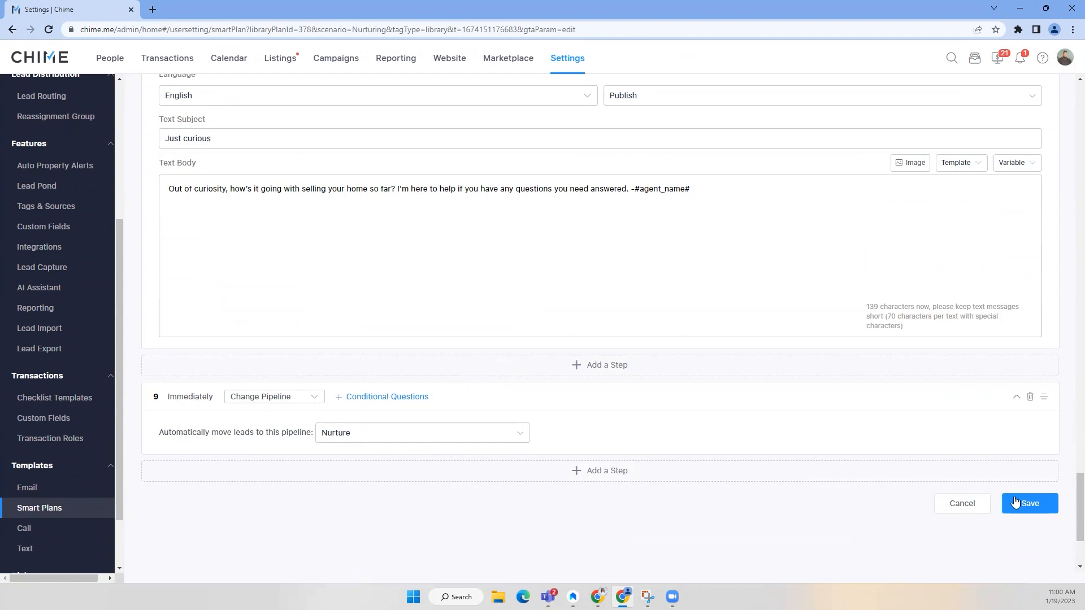
Check the plan name and the available target lead types at the start of the plan, keeping Seller selected
left_click_drag(1070, 504, 1056, 111)
scroll(1056, 112, "up", 3)
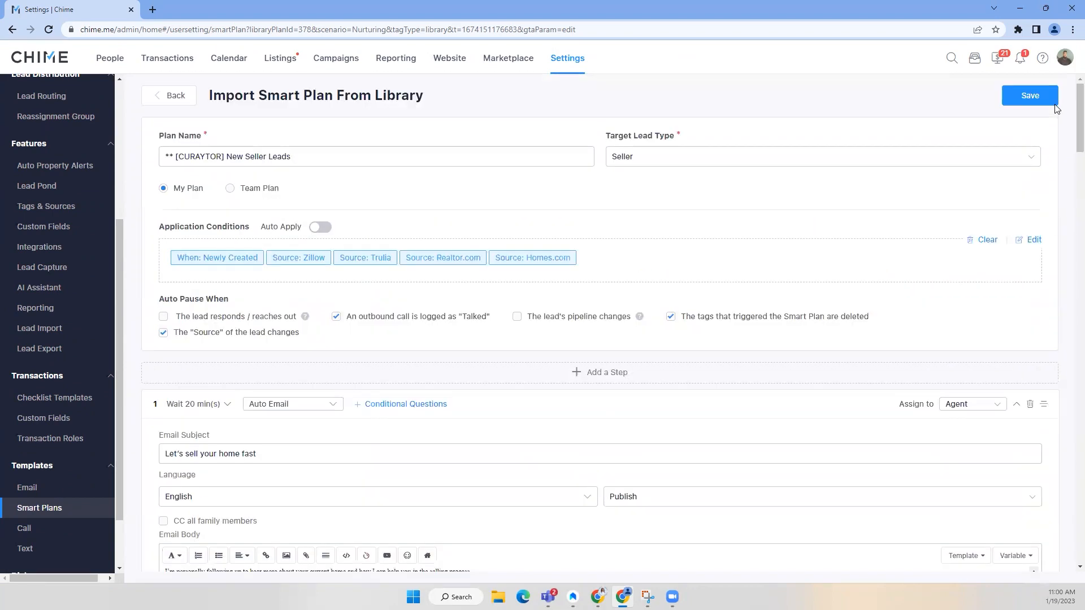
left_click(225, 157)
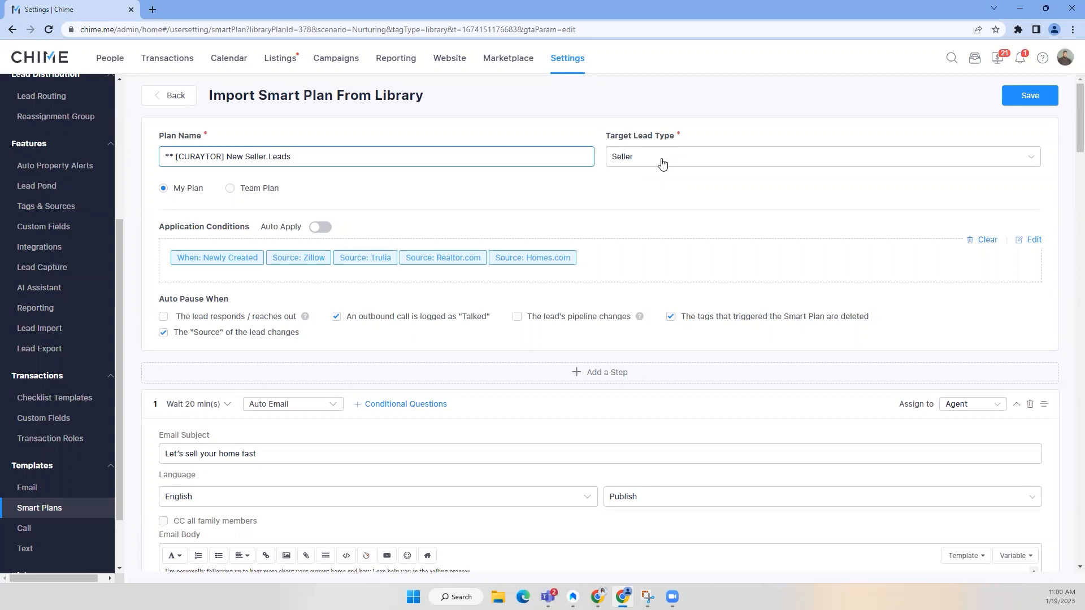
left_click(662, 163)
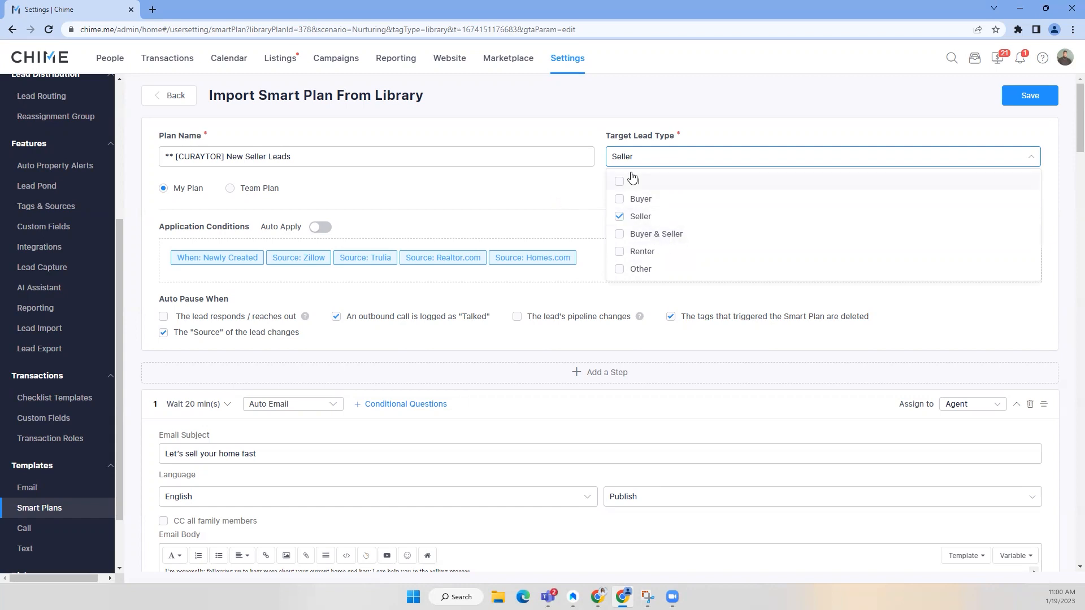
left_click(557, 194)
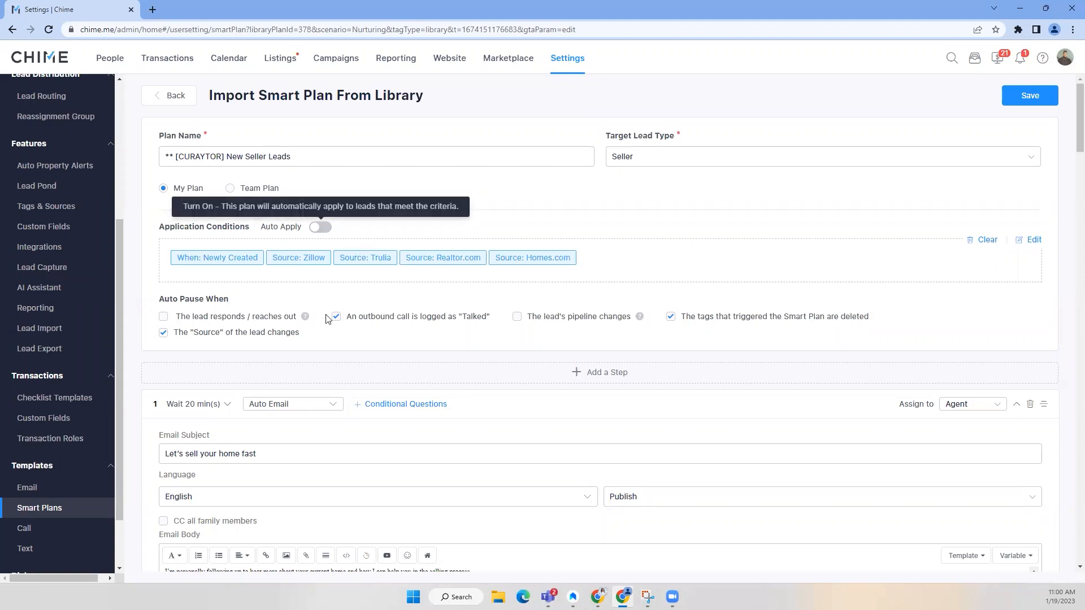
Review the application conditions and make the plan auto-pause when the lead responds or reaches out
scroll(417, 419, "down", 3)
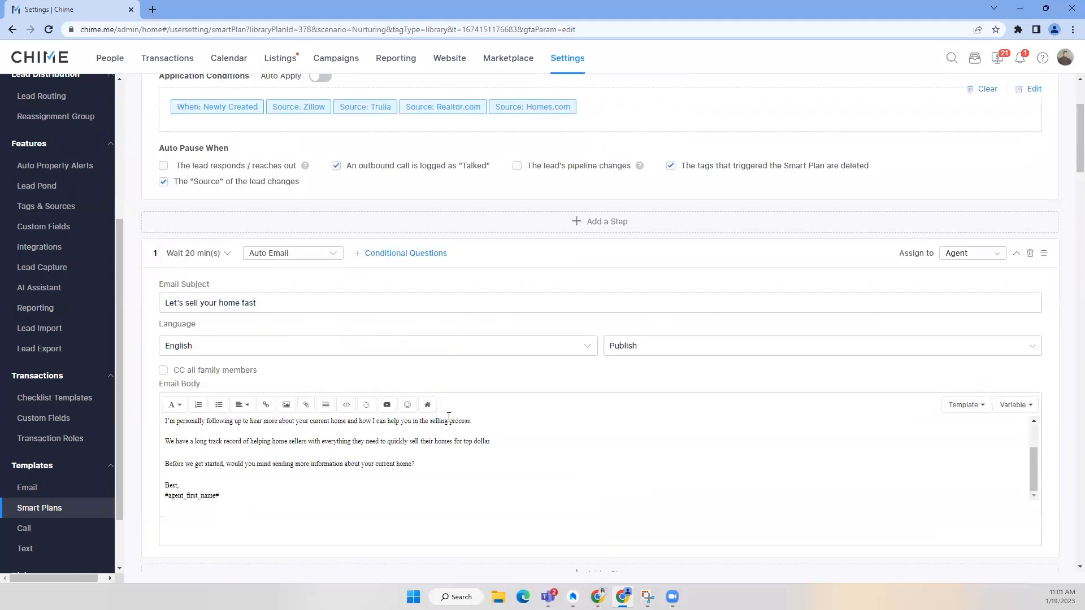
scroll(449, 416, "up", 3)
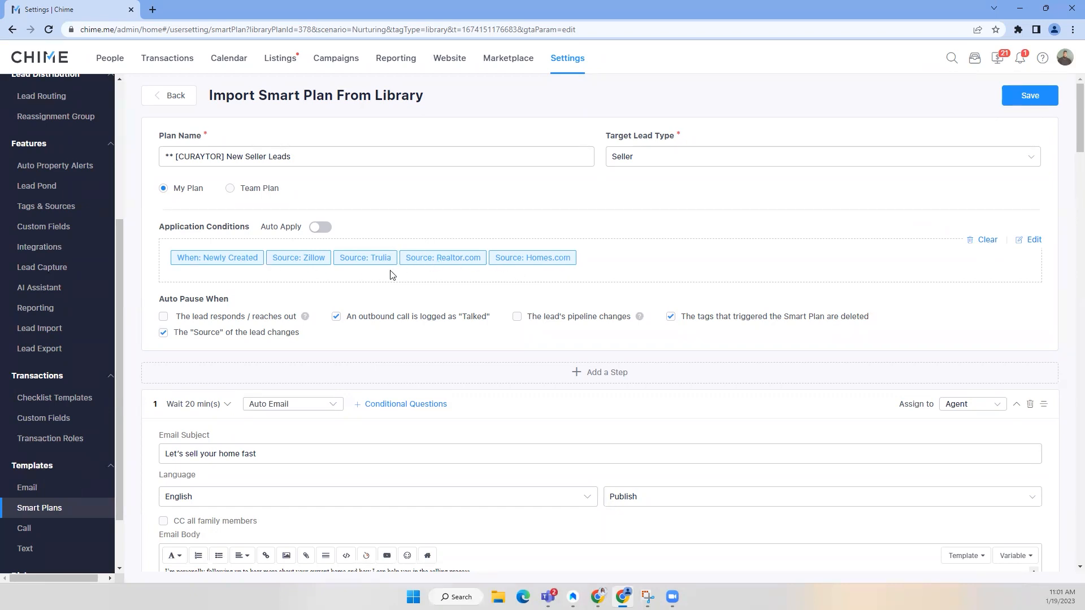
scroll(341, 287, "down", 1)
scroll(341, 287, "up", 1)
scroll(259, 484, "down", 7)
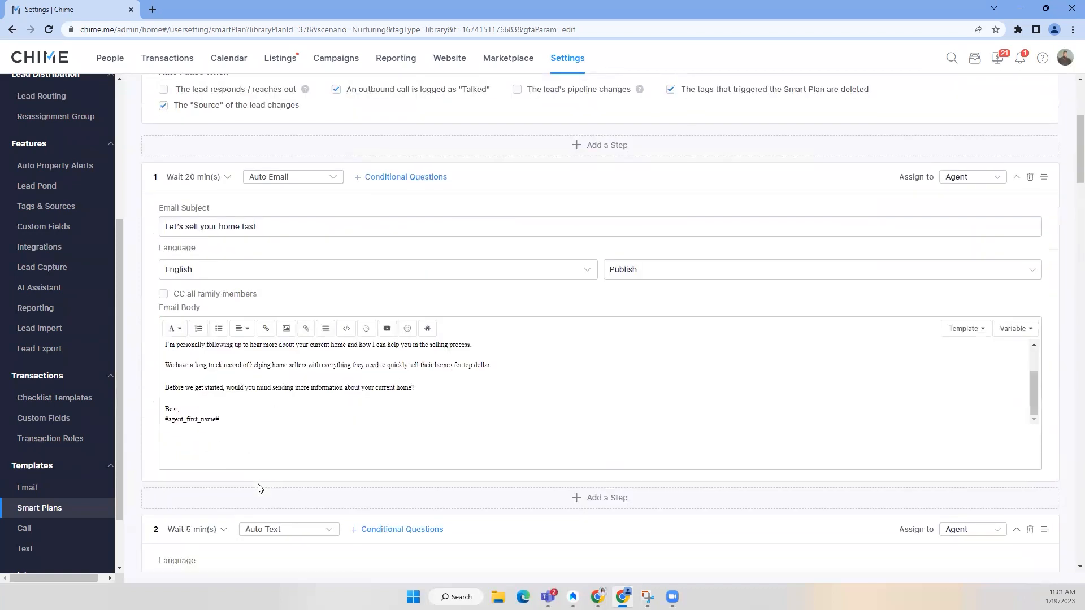
scroll(345, 538, "up", 7)
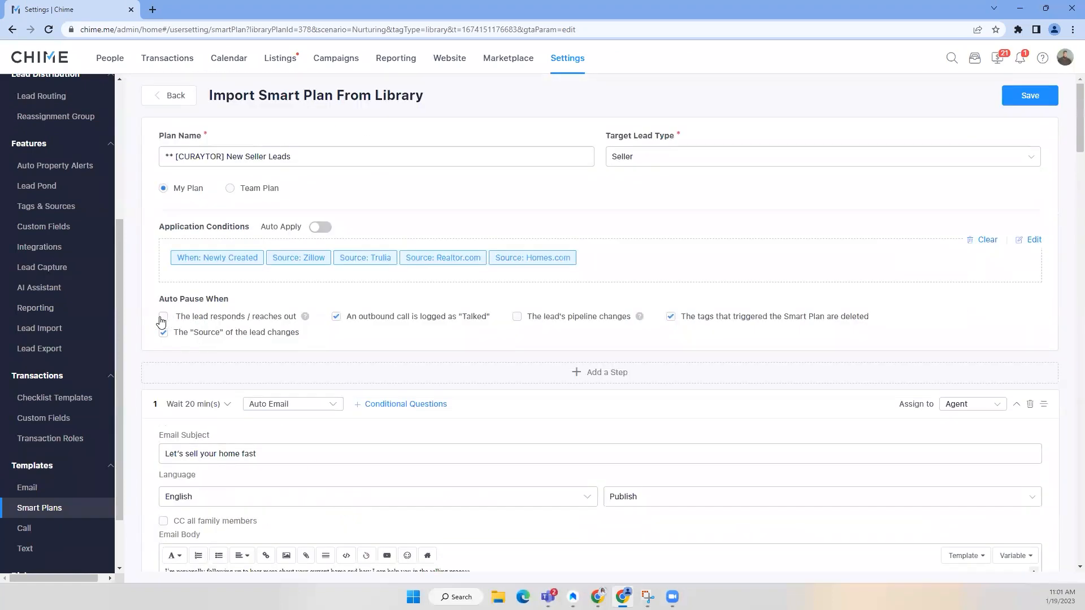
left_click(164, 318)
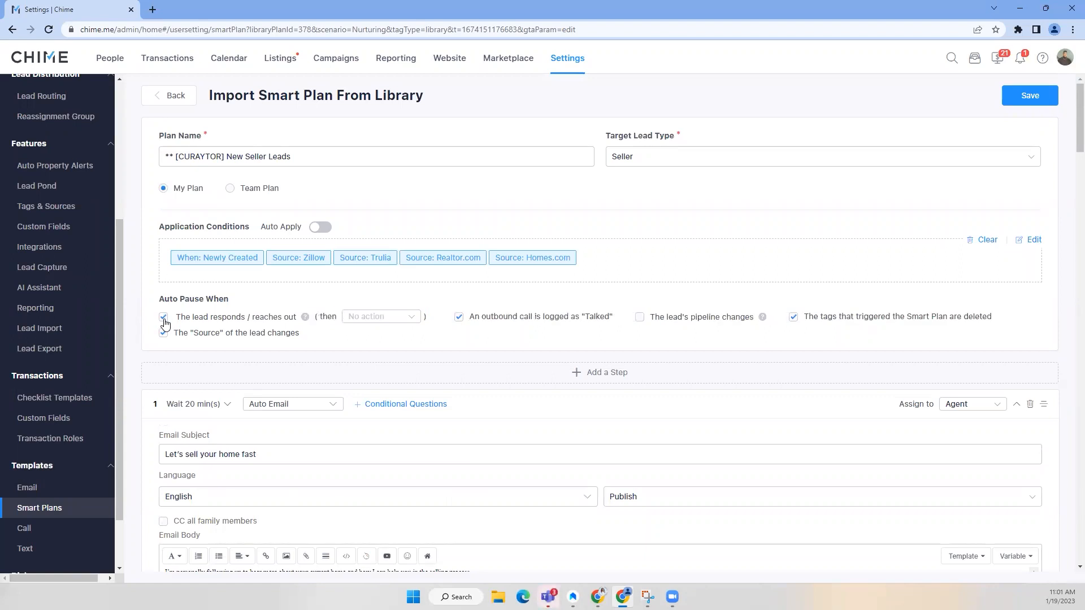
left_click(164, 333)
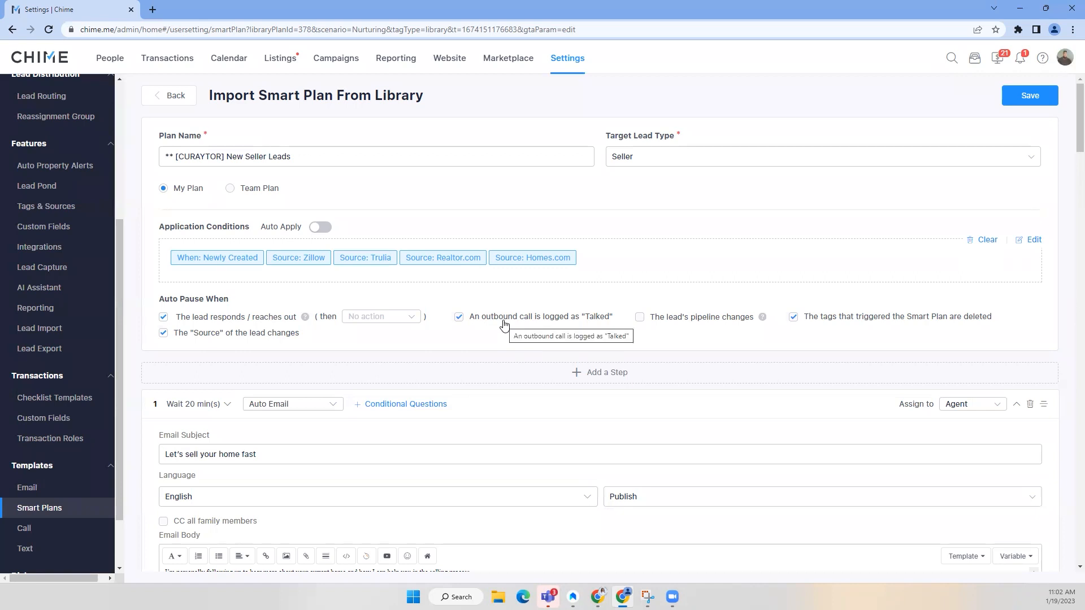
Enable auto-pause when the lead's pipeline changes, and disable it for deleted trigger tags and lead source changes
scroll(56, 537, "down", 2)
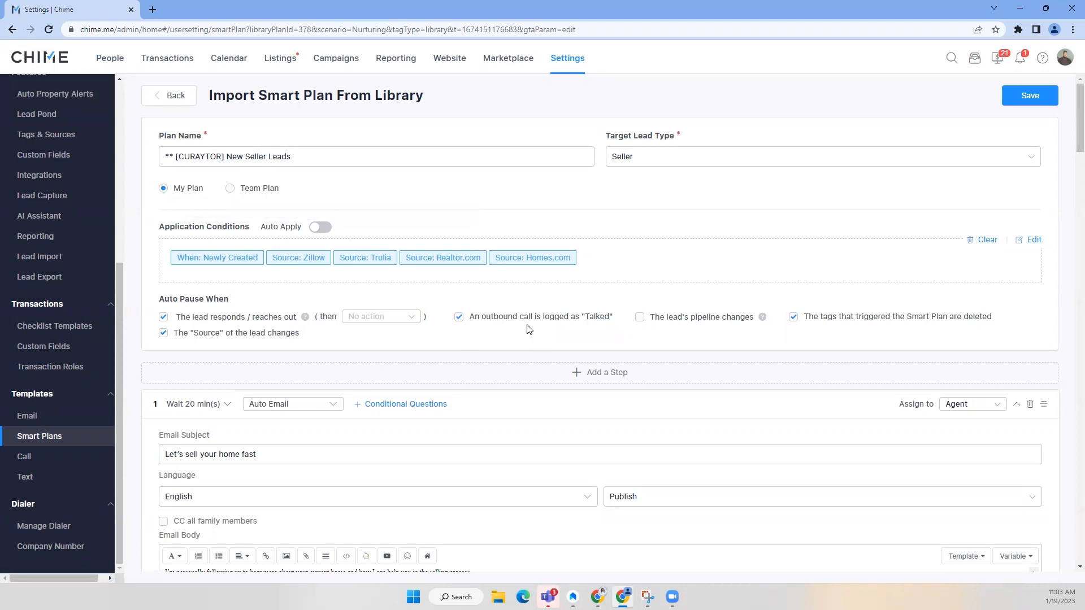
scroll(544, 526, "down", 3)
scroll(543, 527, "up", 3)
mouse_move(300, 320)
left_click(793, 318)
left_click(163, 333)
Try the day-based and immediate start options for the first email step, and return to the hours-and-minutes wait
scroll(653, 332, "down", 1)
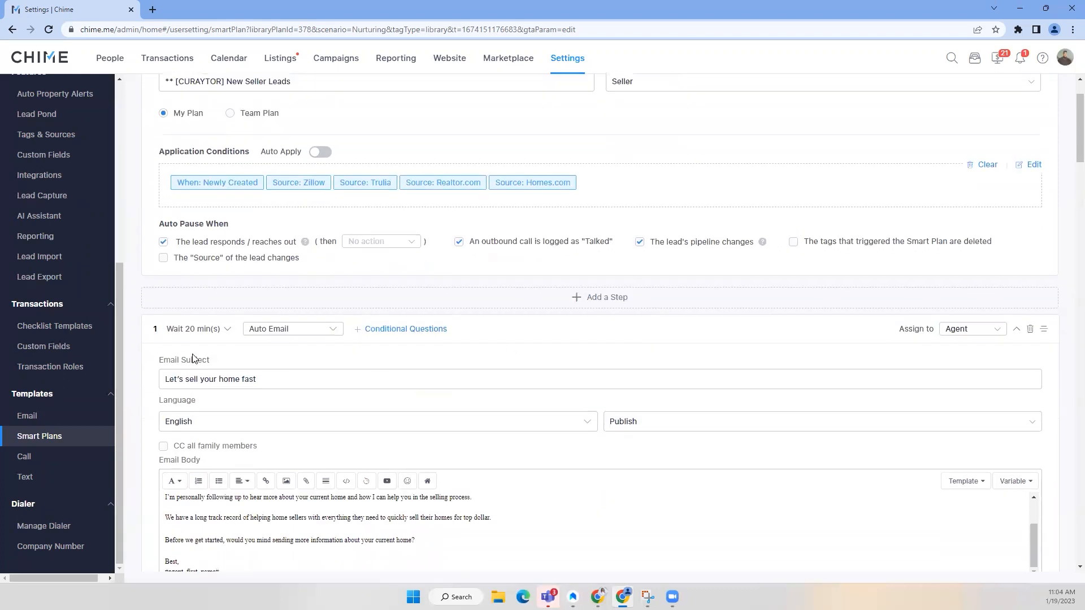
scroll(194, 359, "down", 1)
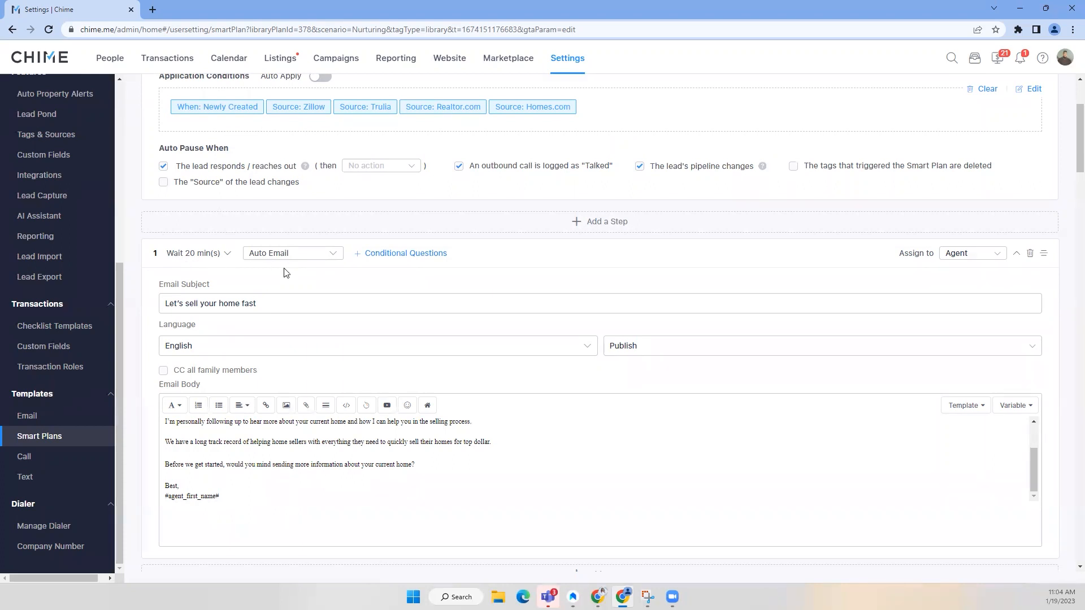
left_click(228, 255)
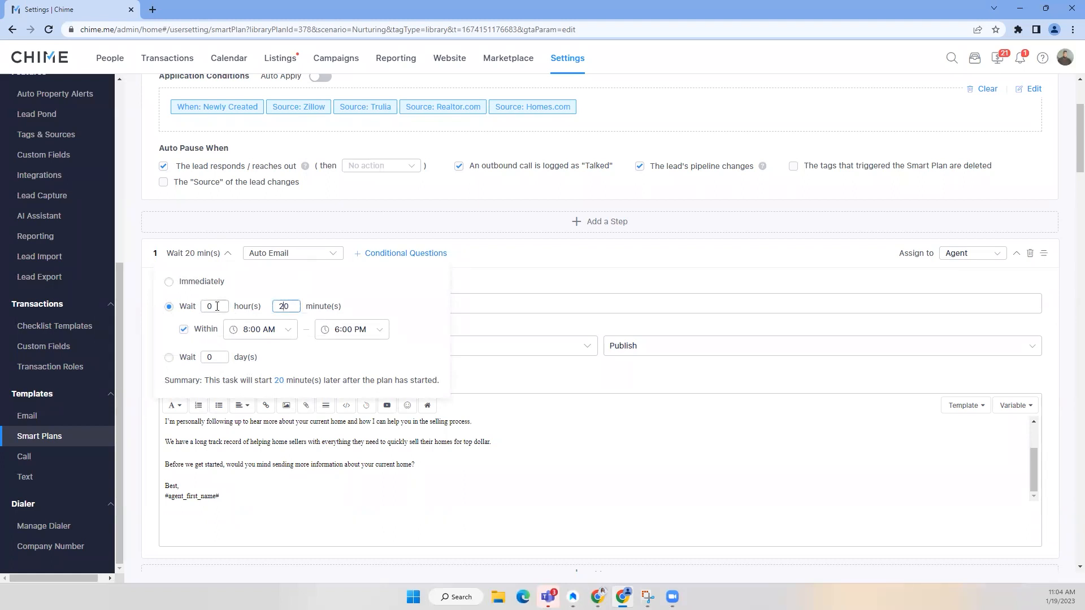
left_click(187, 358)
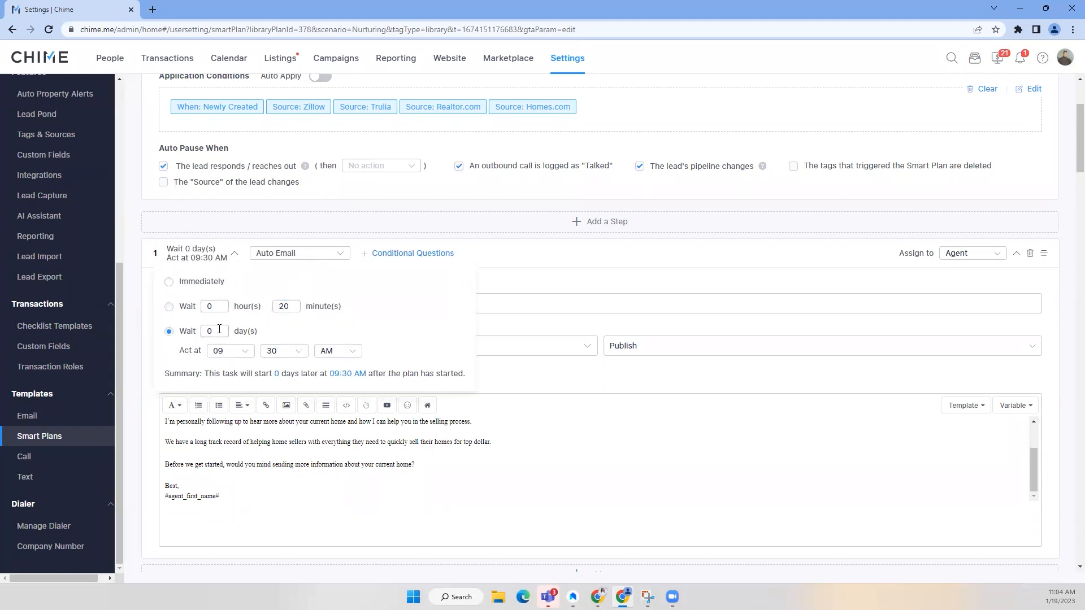
left_click(170, 283)
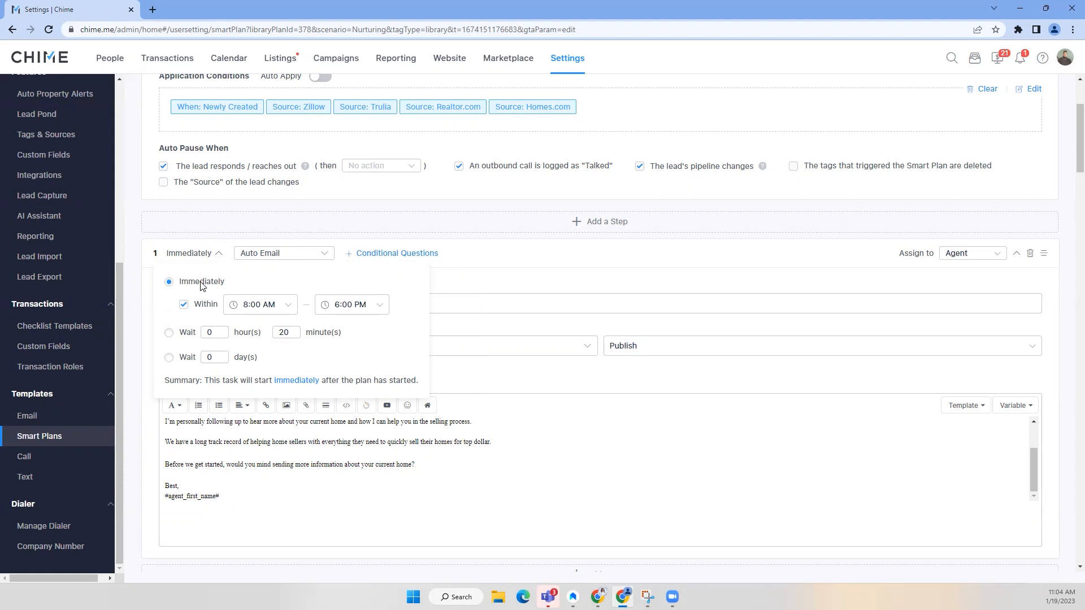
left_click(181, 334)
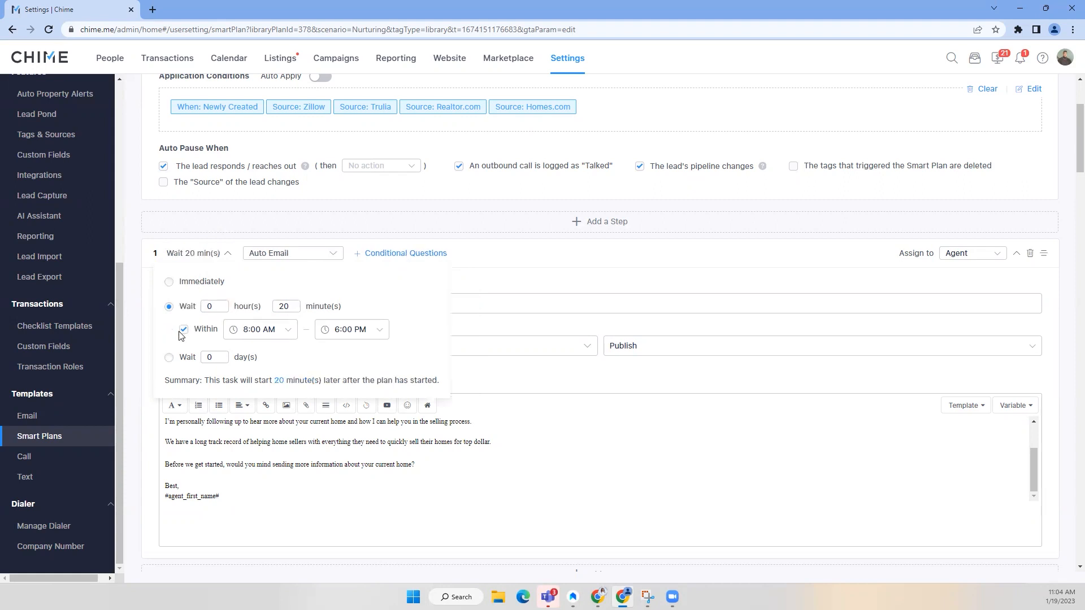
Set the first email step to wait 15 minutes and extend the end of its sending window to 9:00 PM
double_click(284, 306)
left_click(308, 298)
left_click(342, 339)
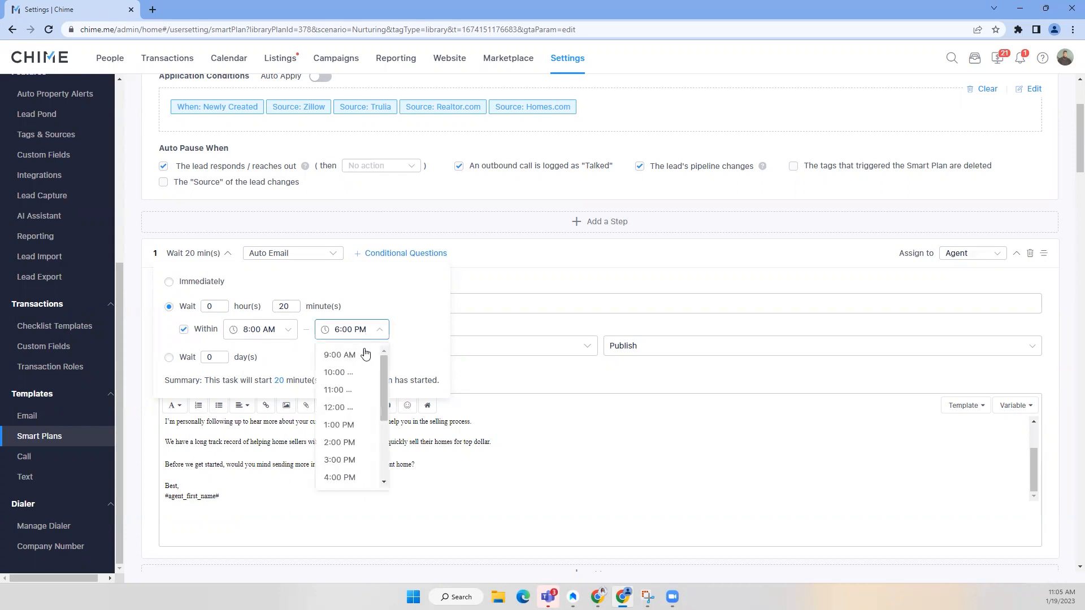
scroll(346, 396, "down", 3)
left_click(345, 444)
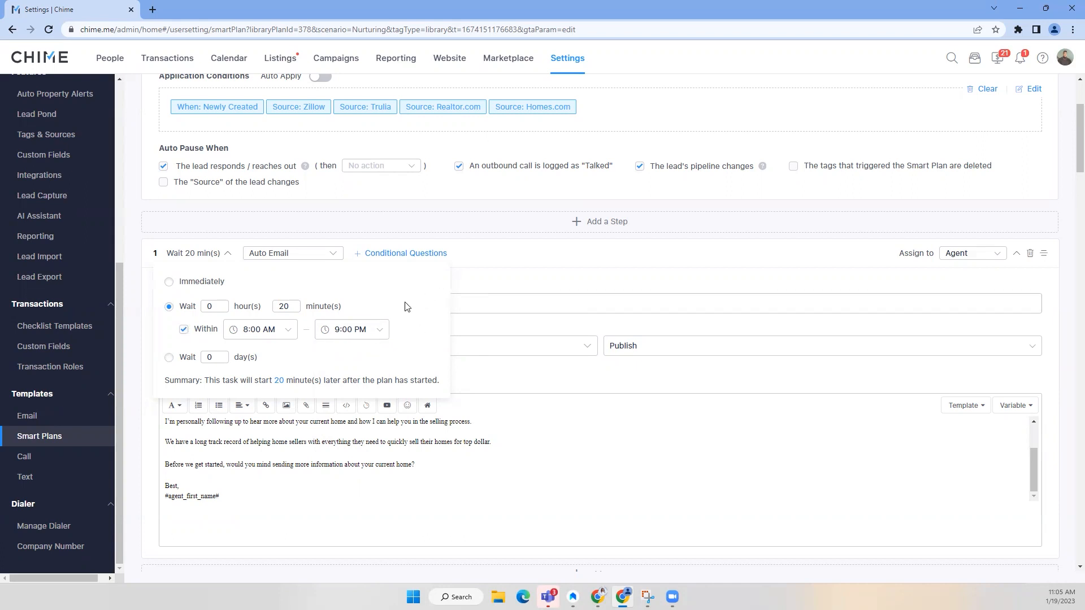
double_click(290, 306)
type("15")
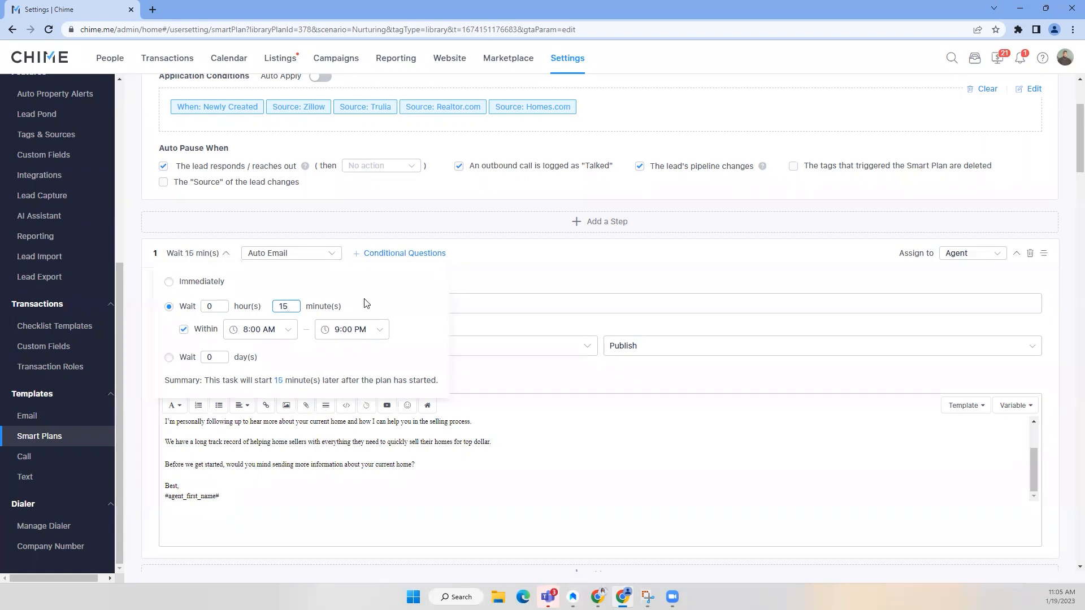
left_click(467, 289)
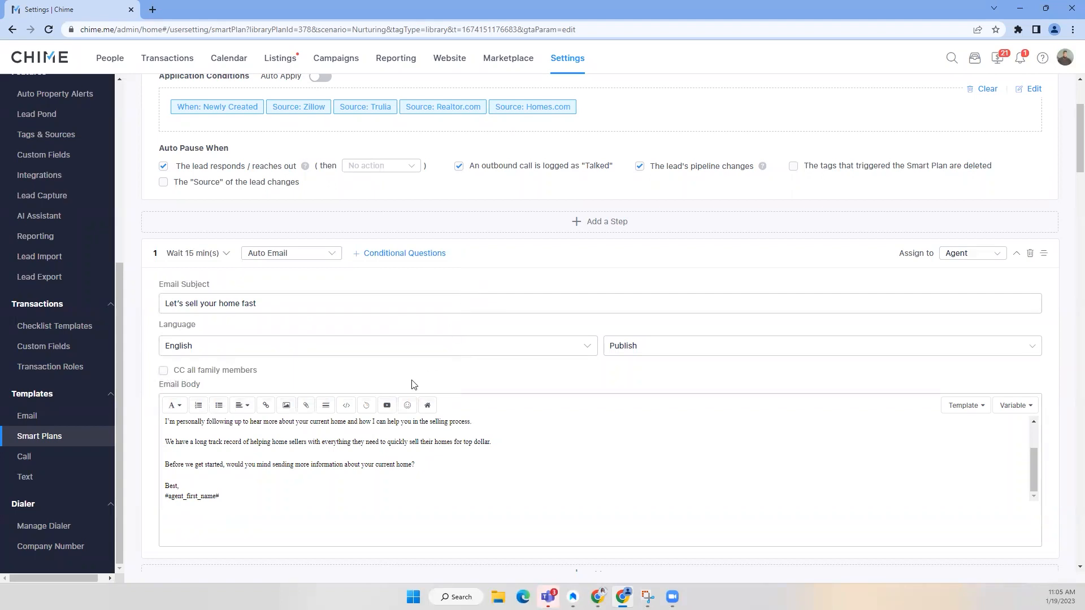
Add the sample text "duhf udhf iduh f" after "reaching out." in the first step's email body
scroll(389, 395, "down", 1)
scroll(381, 402, "up", 2)
scroll(380, 401, "up", 1)
scroll(339, 396, "down", 1)
left_click(291, 370)
type("duhf udhf idhh f")
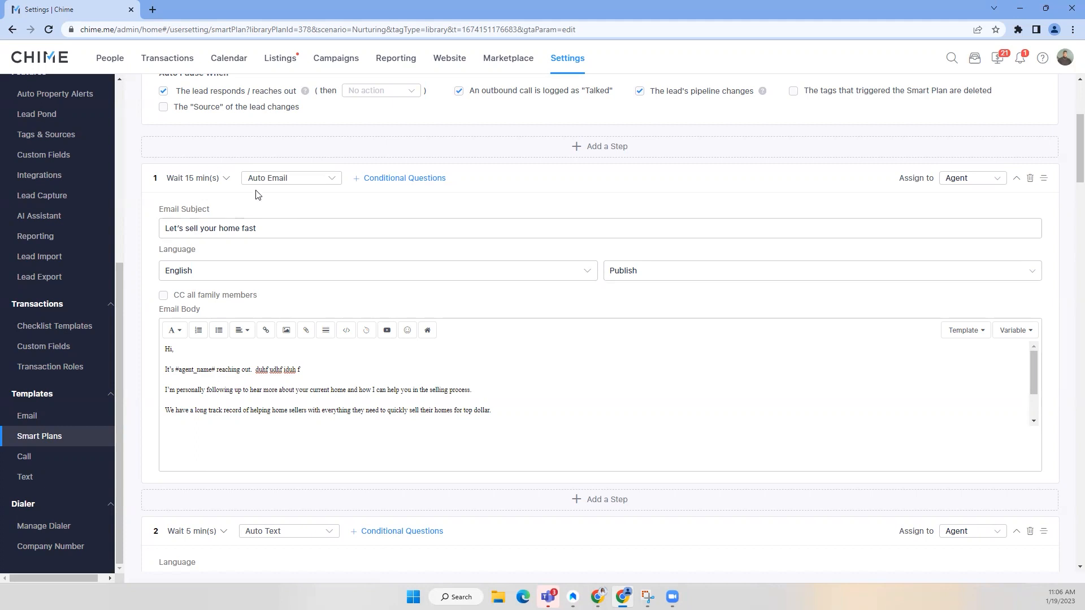
Switch the first step's action to a manual Email task and return it to Auto Email
left_click(292, 179)
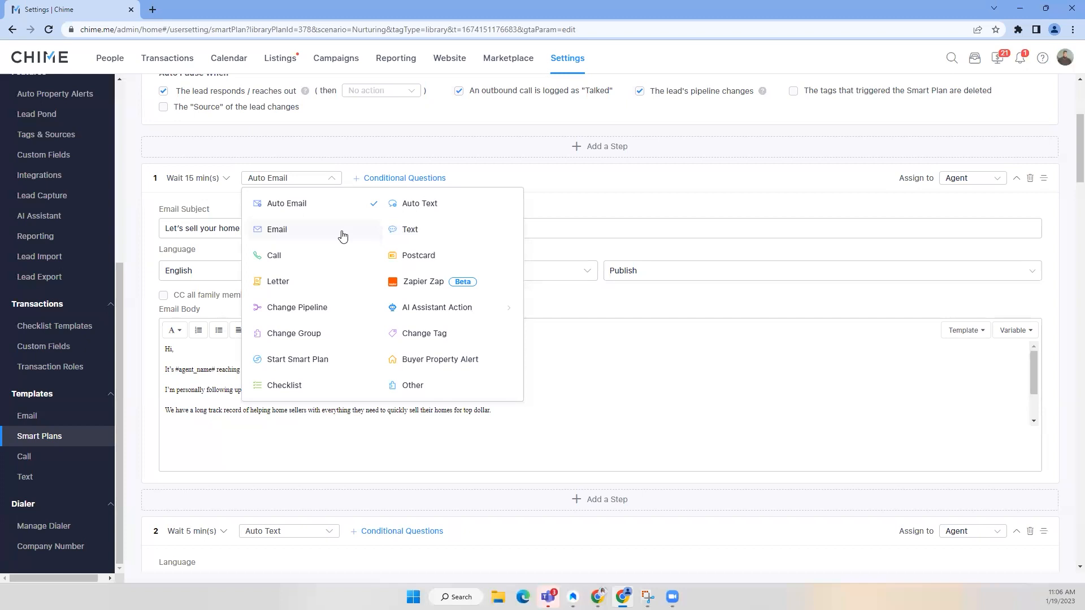
left_click(278, 229)
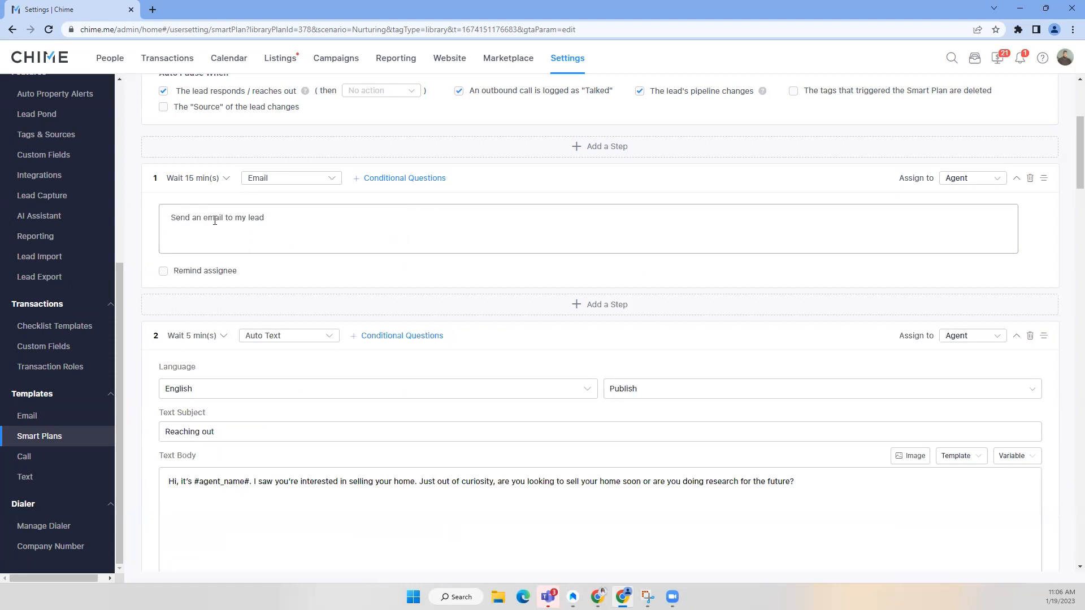
left_click(290, 179)
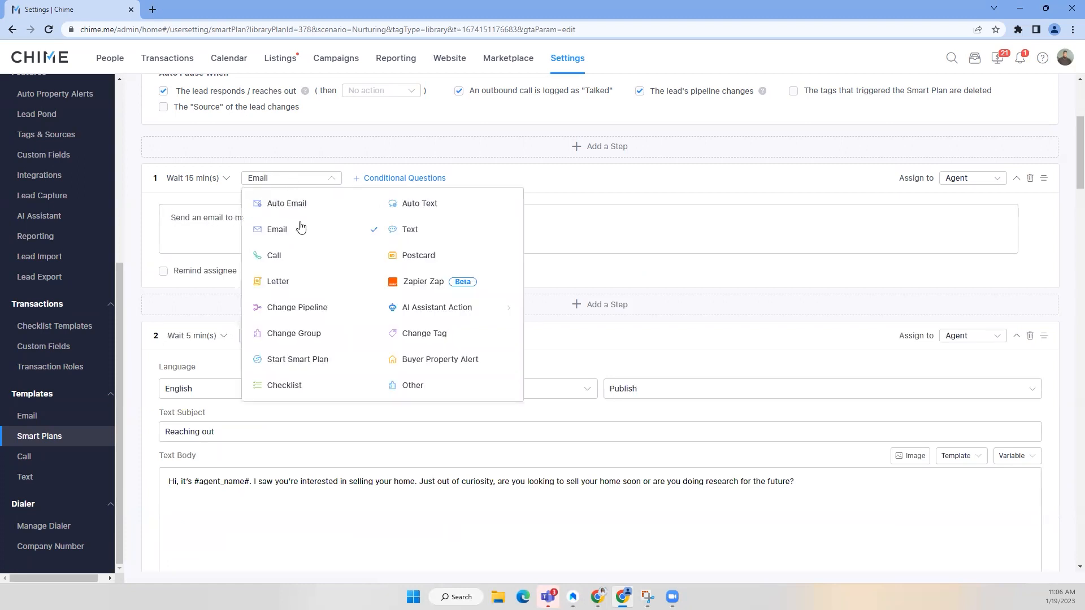
left_click(373, 232)
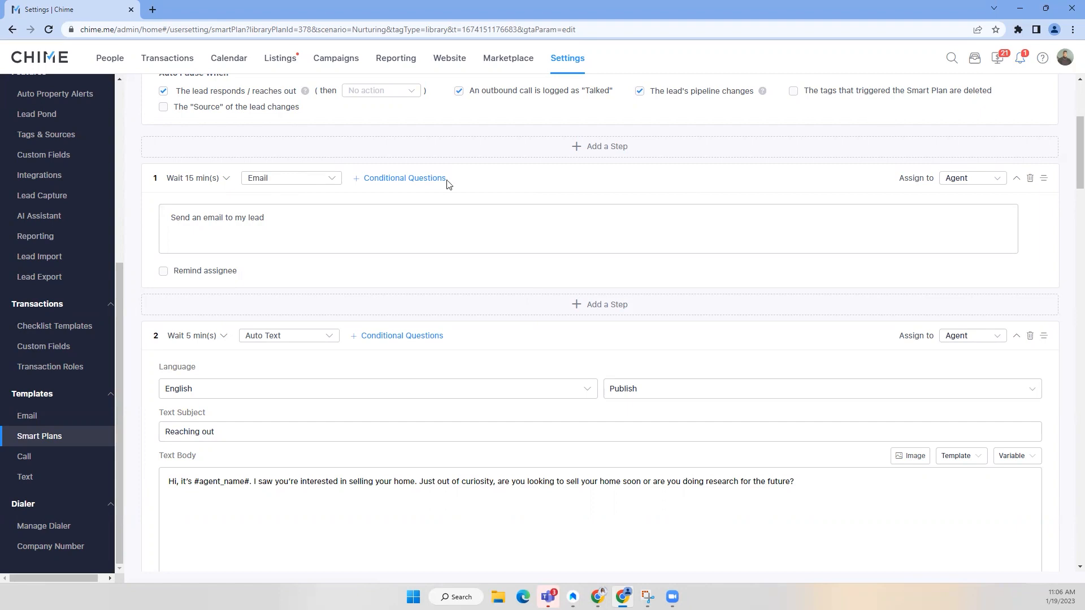
left_click(305, 186)
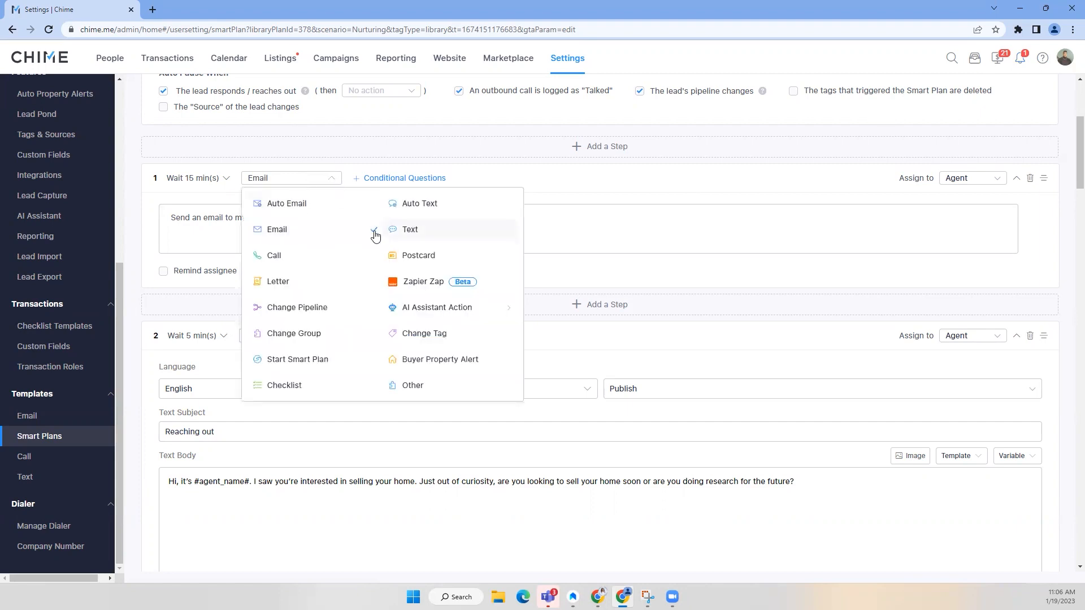
left_click(325, 211)
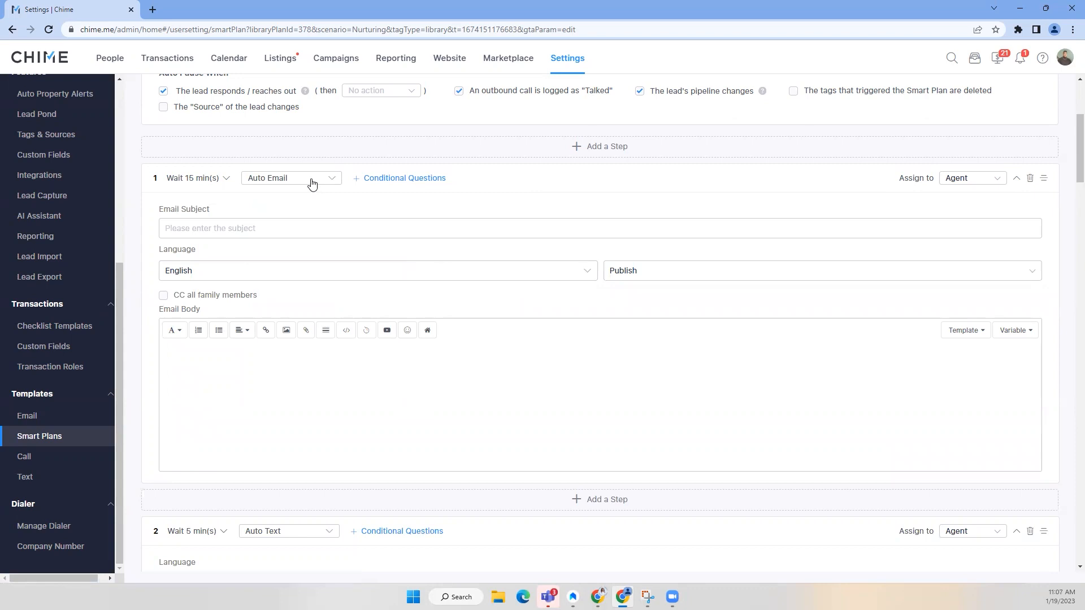
Change the first step to a Call task that reminds the assignee by SMS at due time
left_click(312, 184)
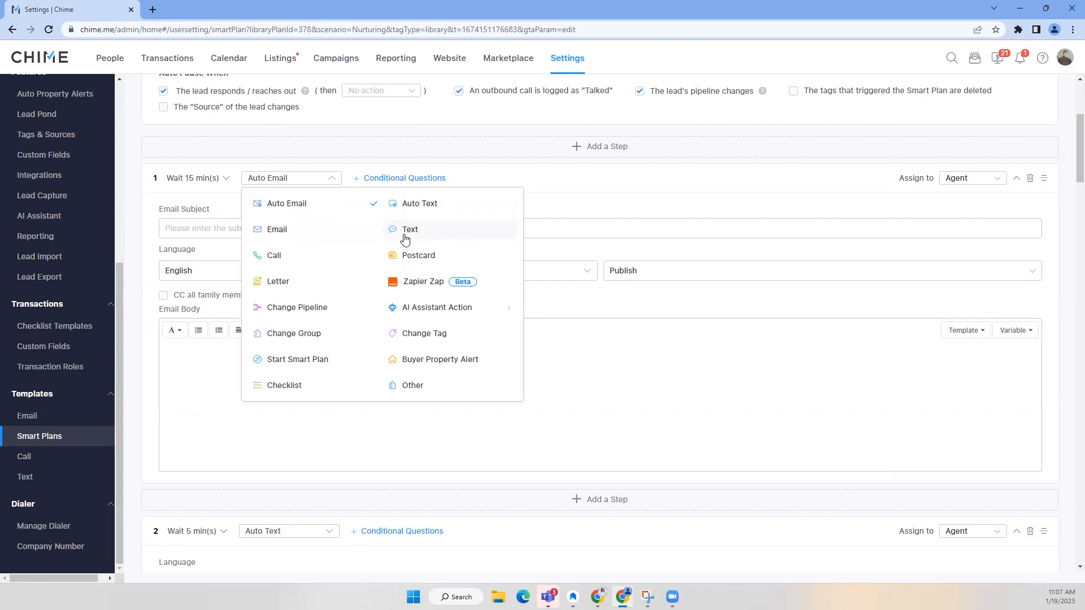
left_click(308, 266)
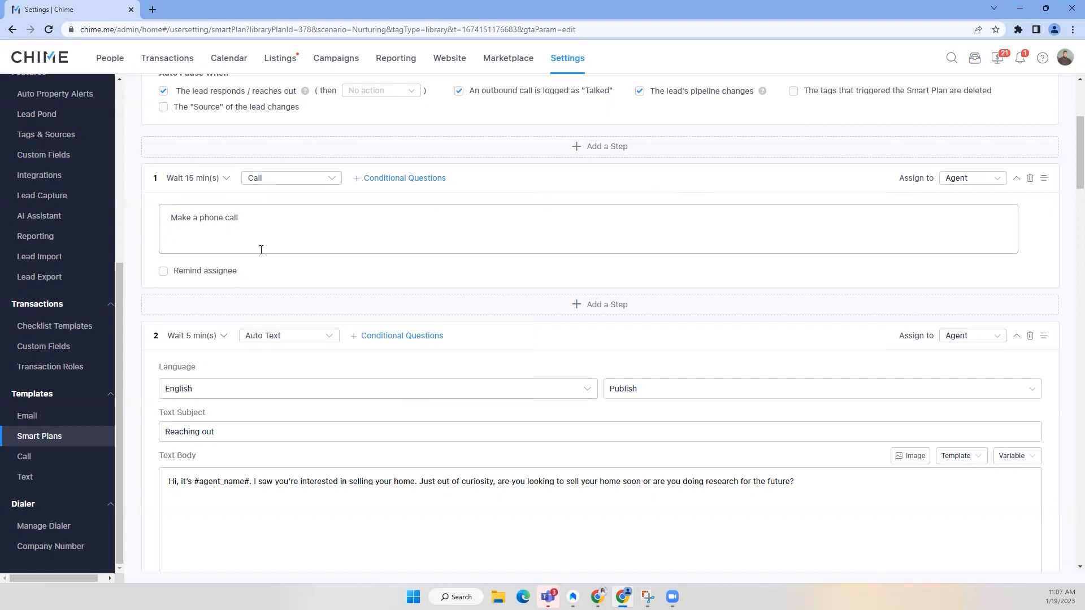
left_click(166, 273)
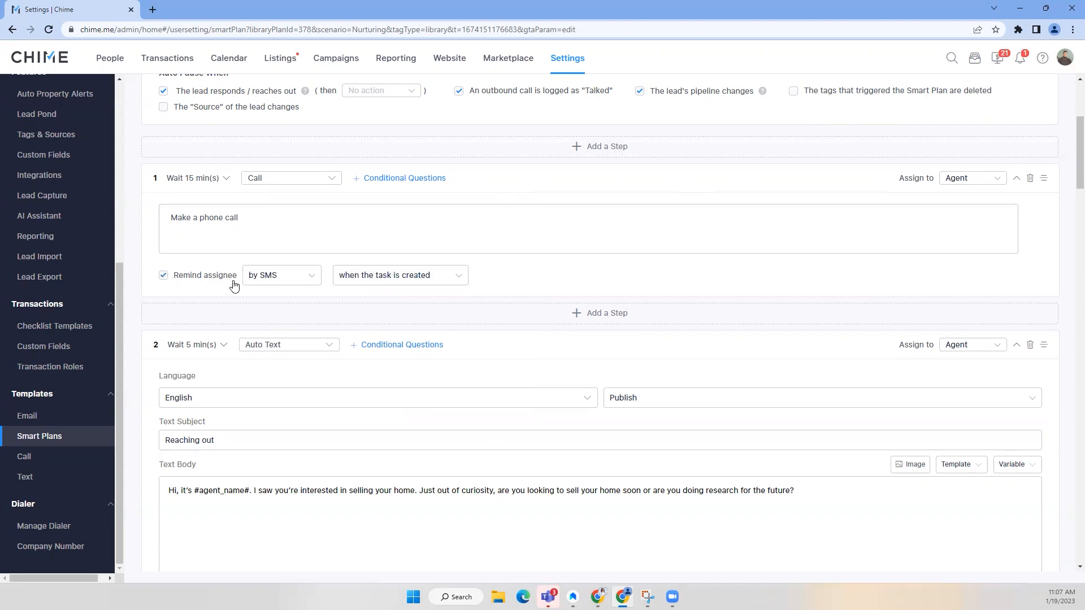
left_click(366, 281)
left_click(371, 301)
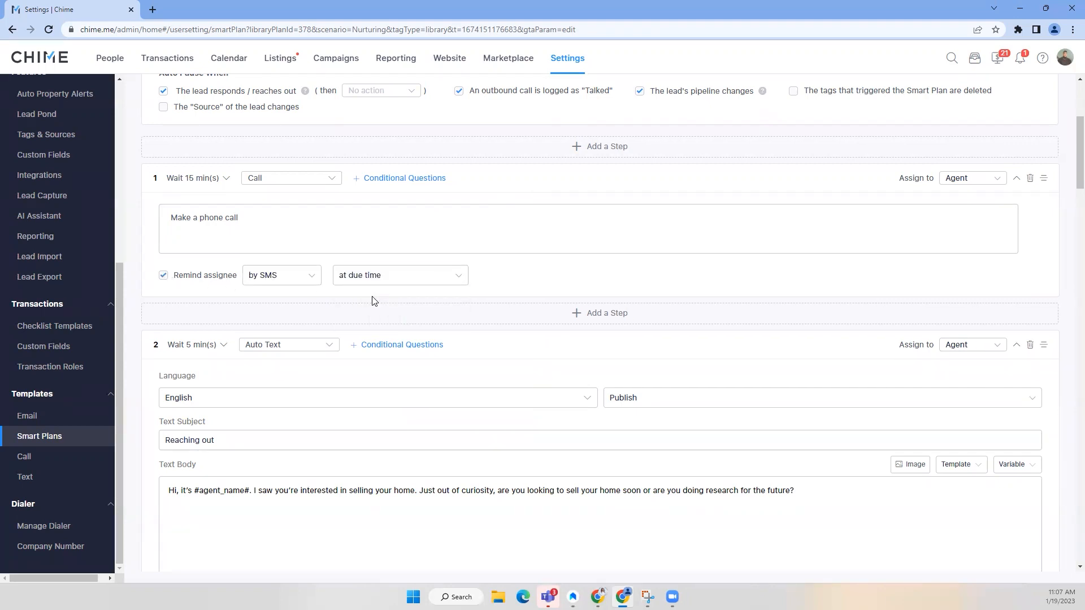
left_click(363, 226)
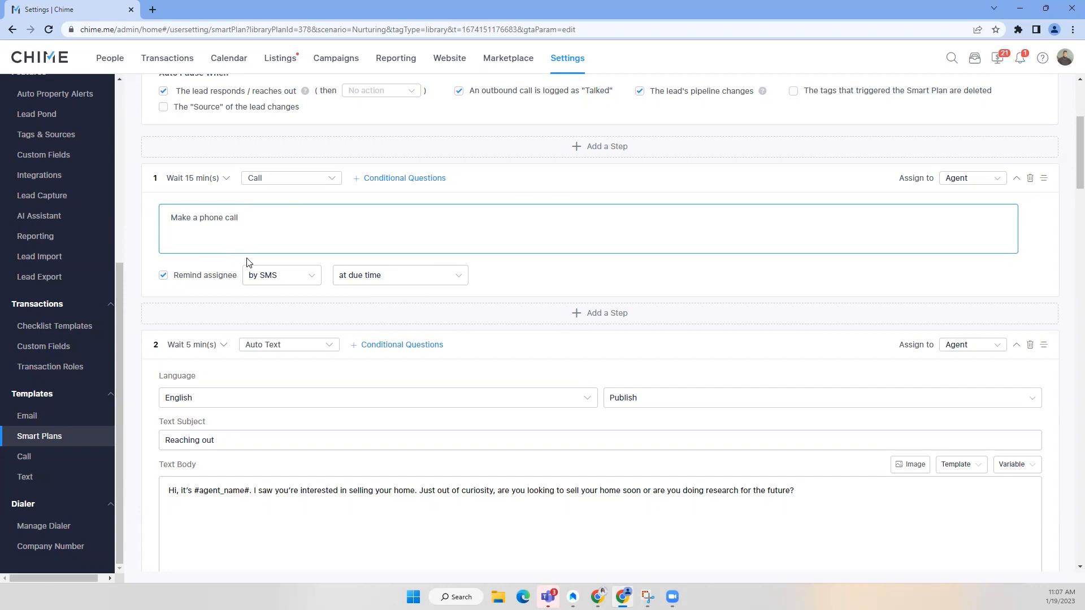
Change the first step to a Checklist named "transac" with subtasks "1" and "2"
left_click(290, 179)
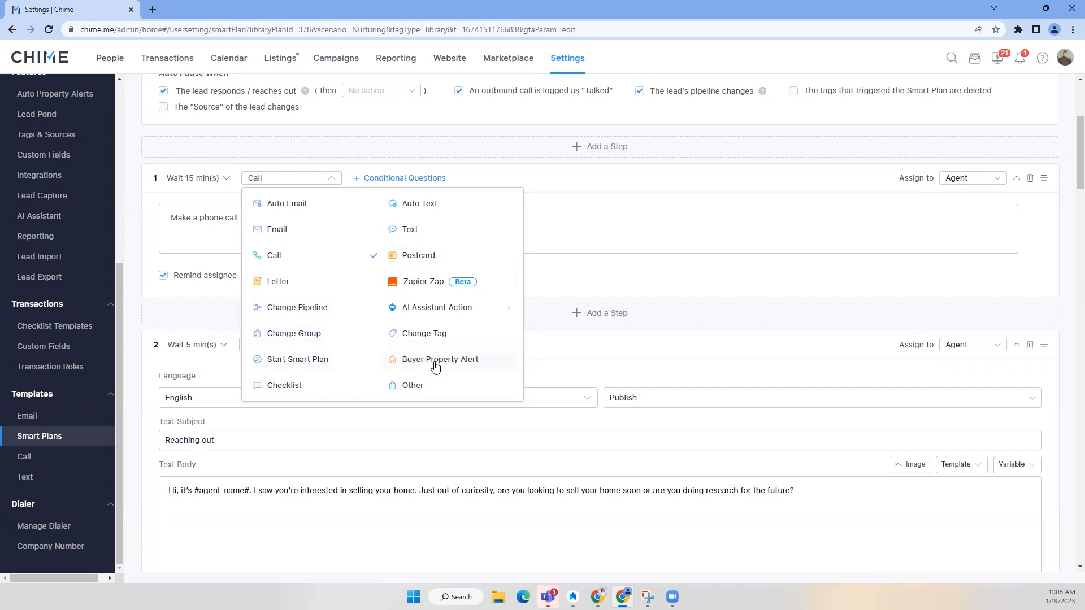
left_click(284, 386)
scroll(388, 375, "up", 4)
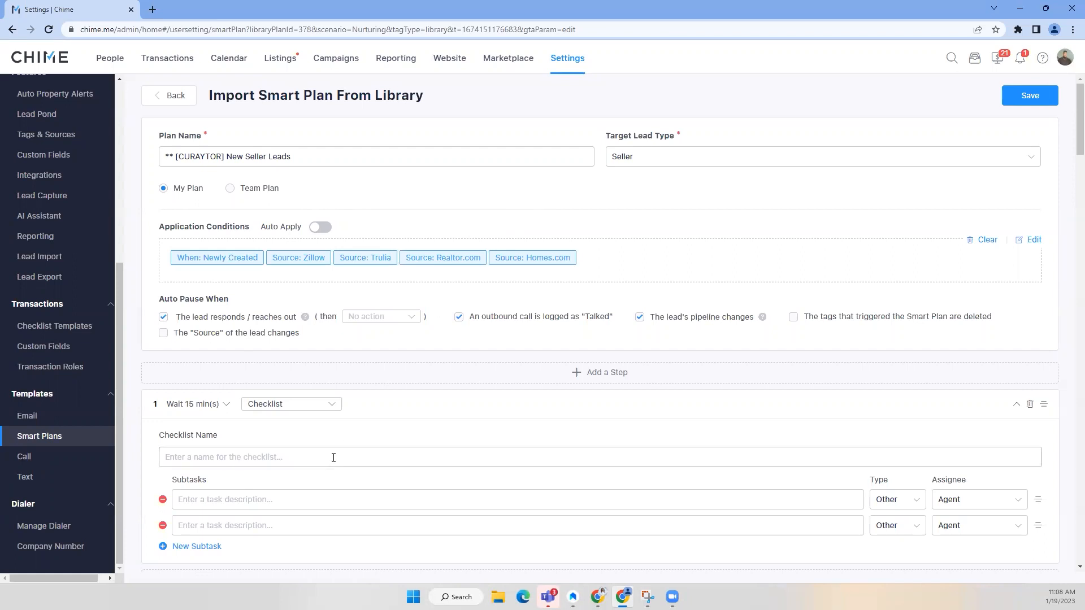
scroll(328, 430, "down", 1)
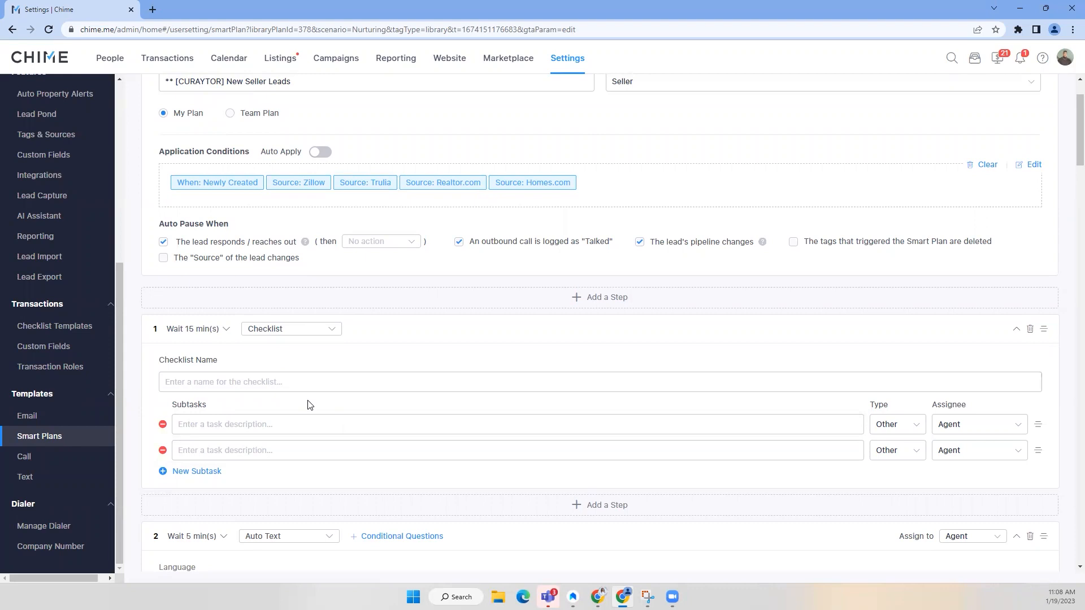
left_click(311, 381)
type("transac")
left_click(298, 423)
type("1")
left_click(294, 449)
type("2")
key("BackSpace")
type("2")
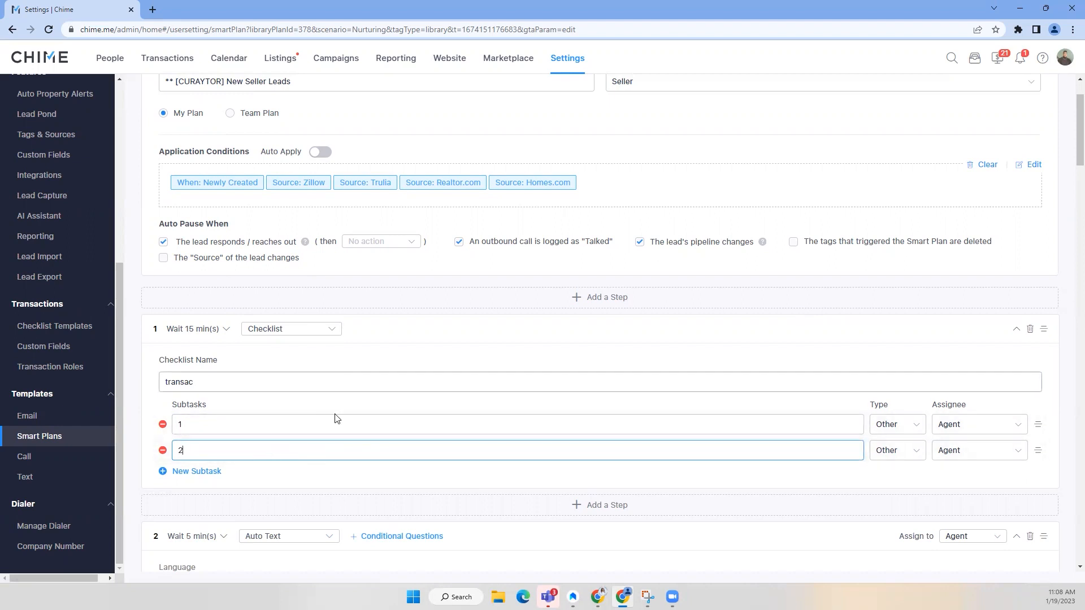
Change the first step's action from Checklist back to Auto Email
left_click(332, 330)
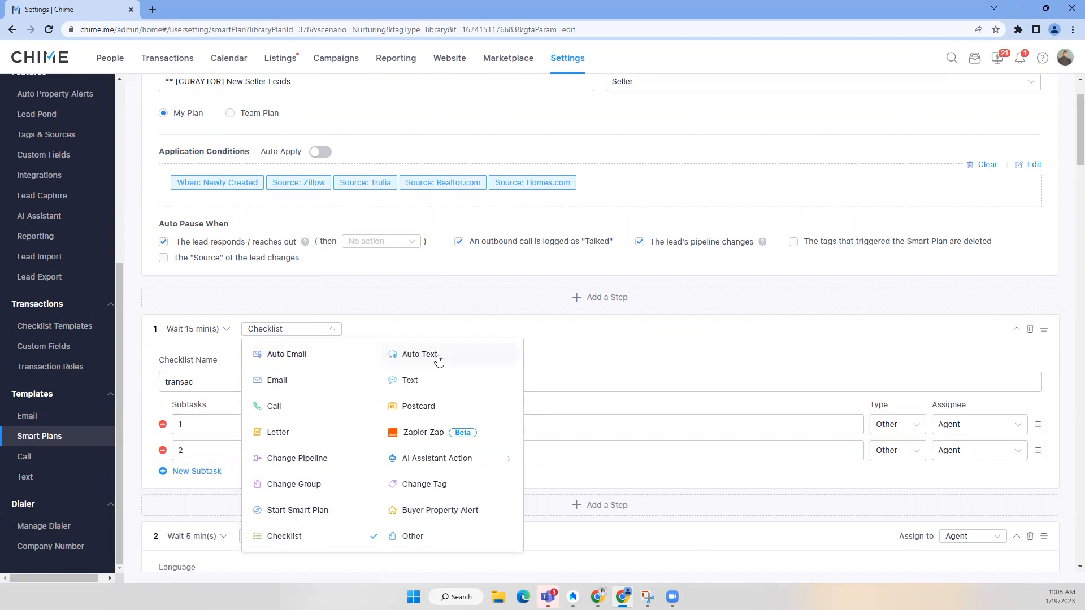
left_click(320, 360)
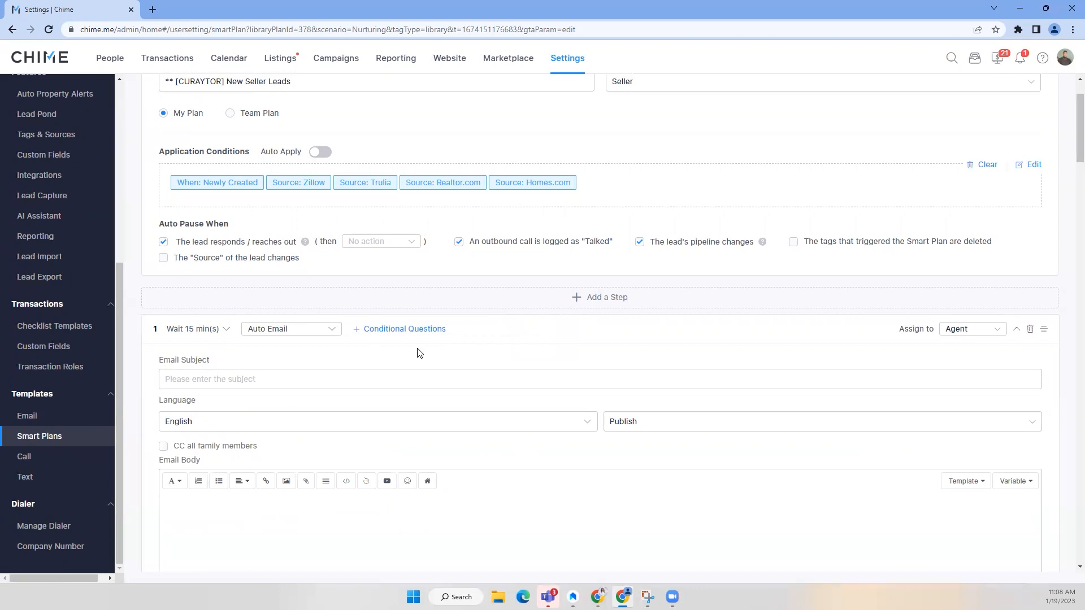
Apply the personal template "4 Day Text" to the second step's auto text
scroll(308, 346, "down", 7)
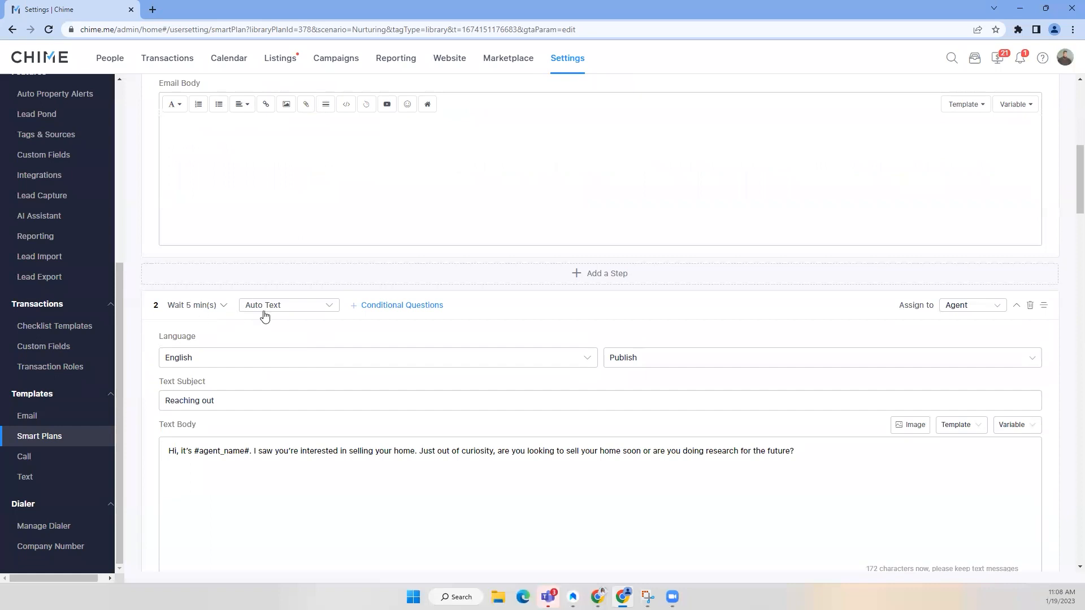
scroll(260, 375, "down", 2)
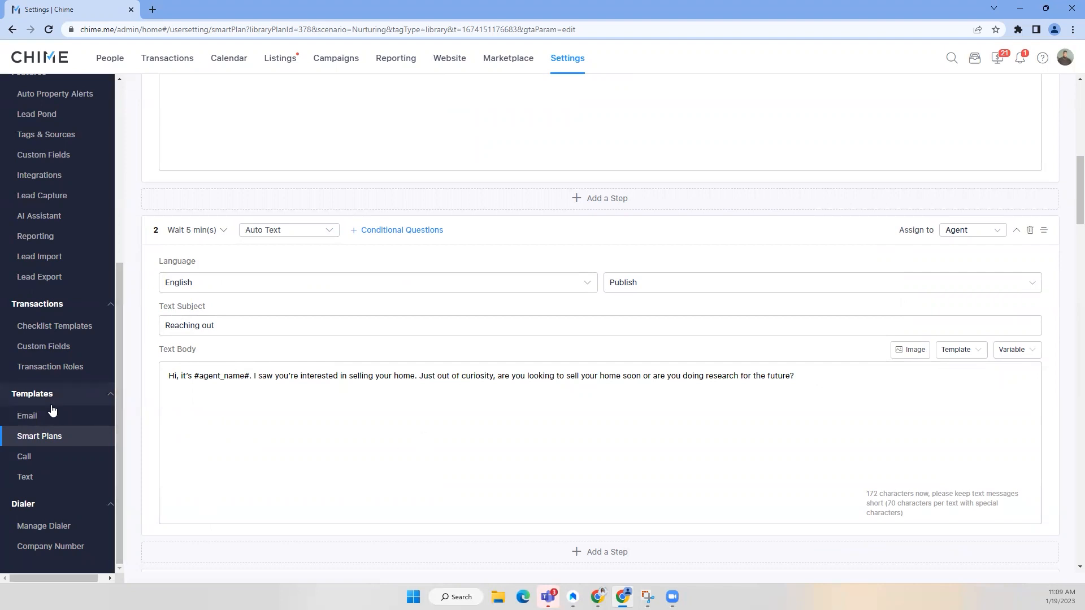
left_click(970, 361)
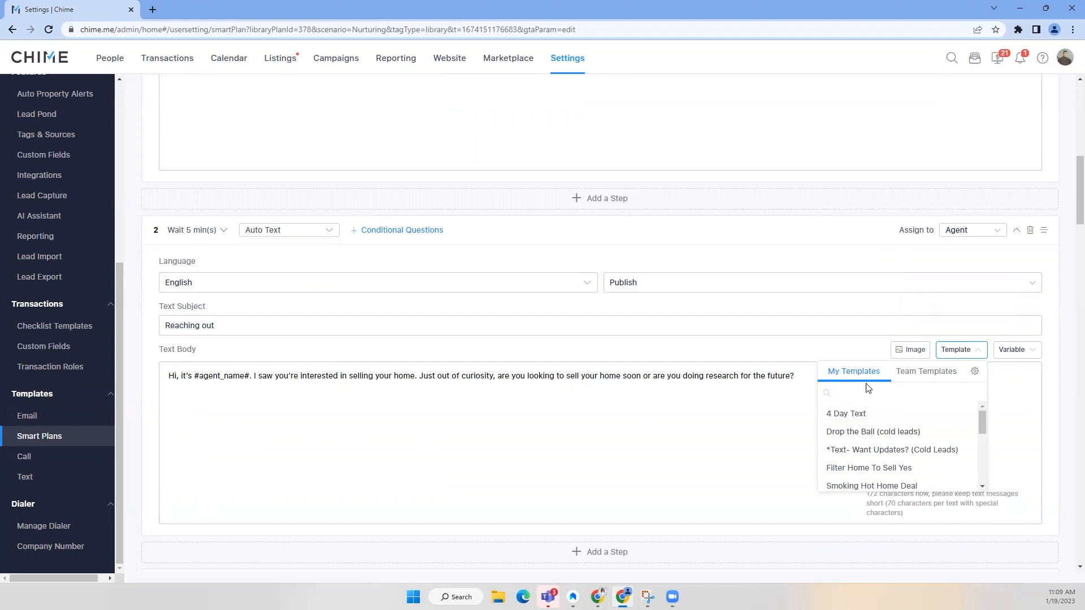
left_click(842, 414)
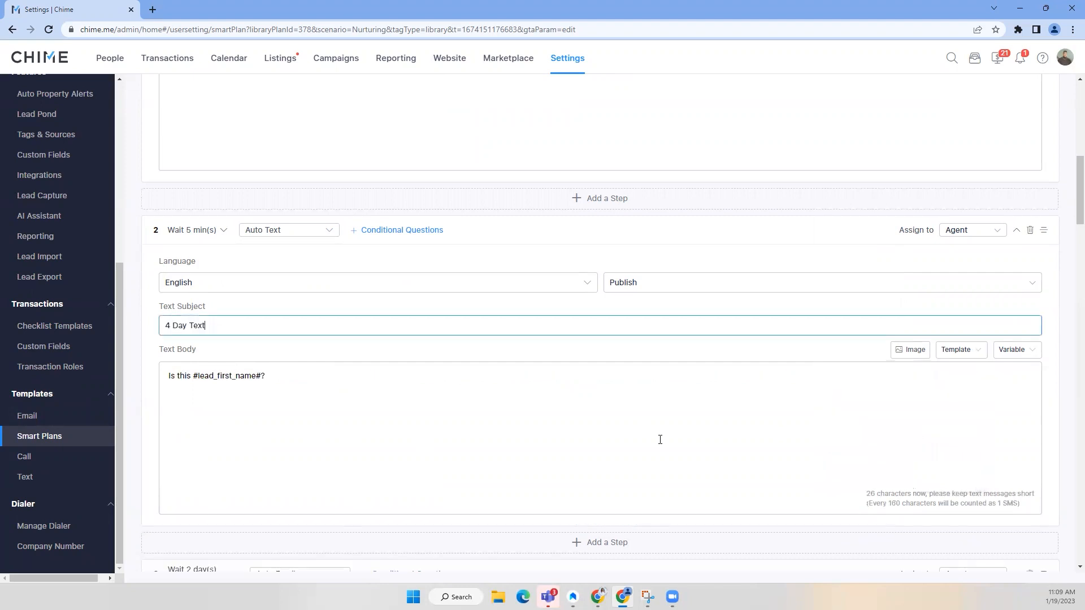
Check which lead variables can be inserted in the second step's text body, without adding one
left_click(476, 414)
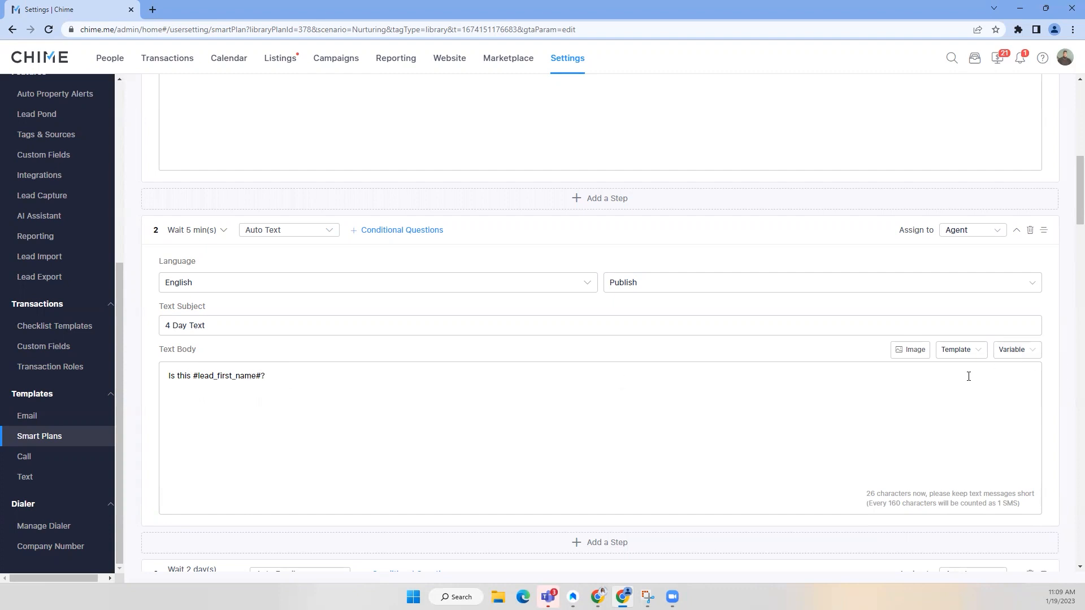
left_click(1029, 355)
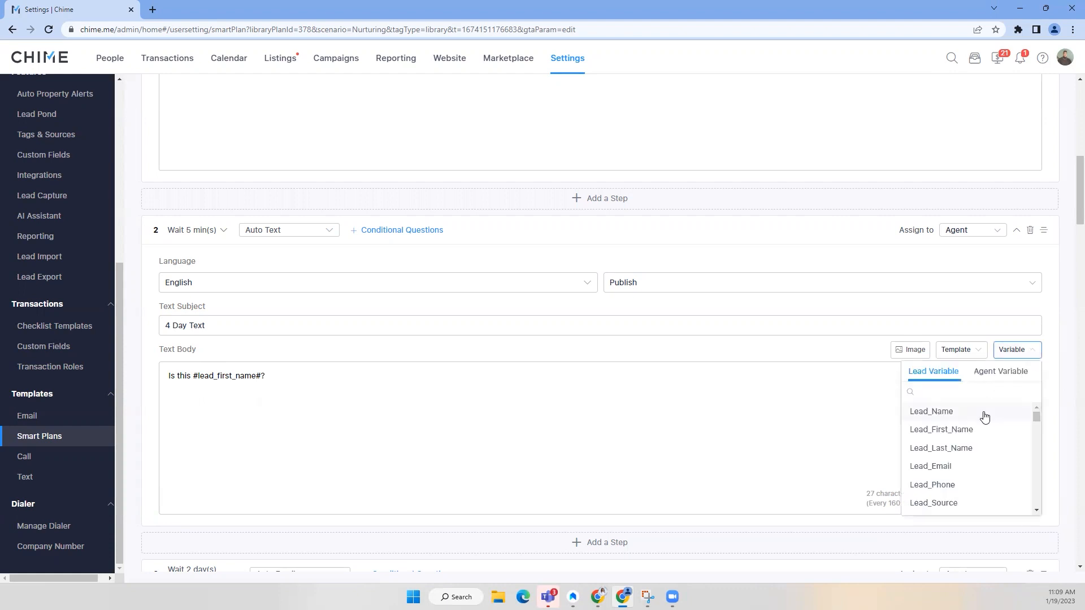
left_click(501, 378)
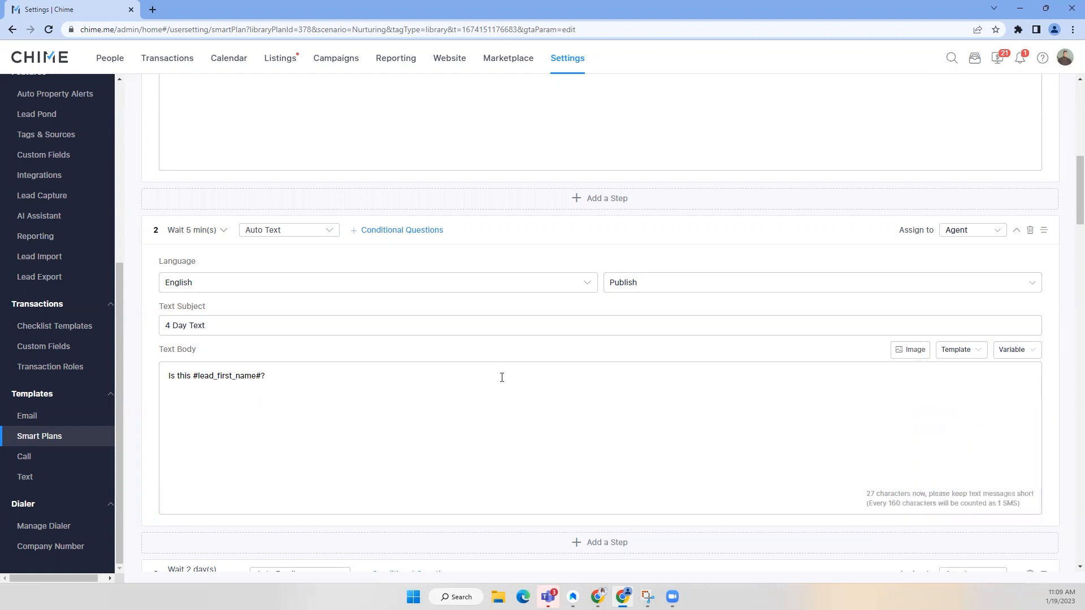
Append "its" and the Agent_First_Name variable to the second step's text body
type("its")
left_click(1011, 350)
scroll(961, 463, "down", 5)
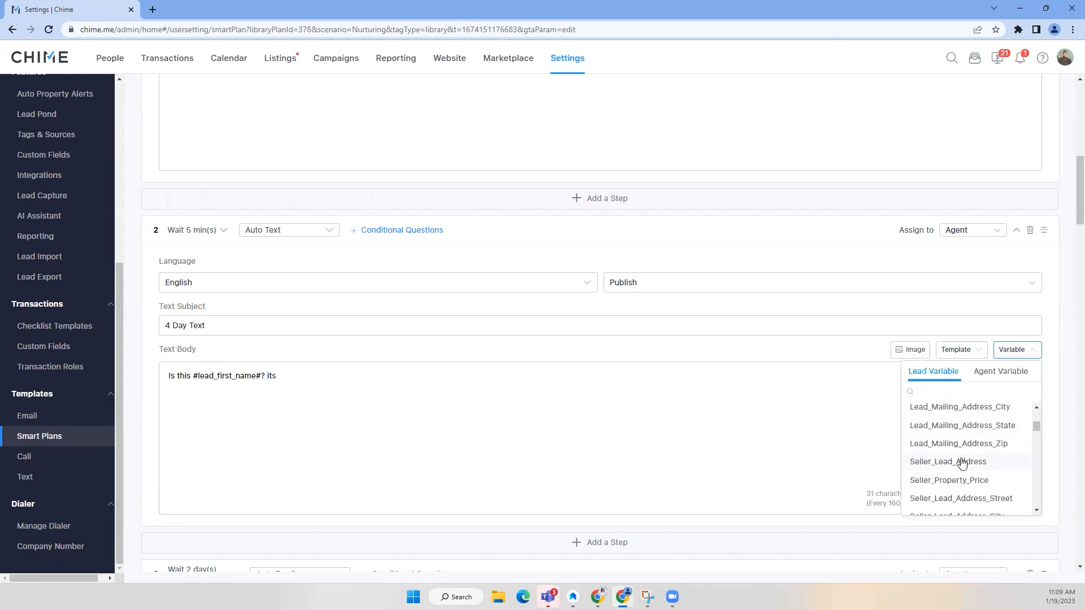
left_click(986, 374)
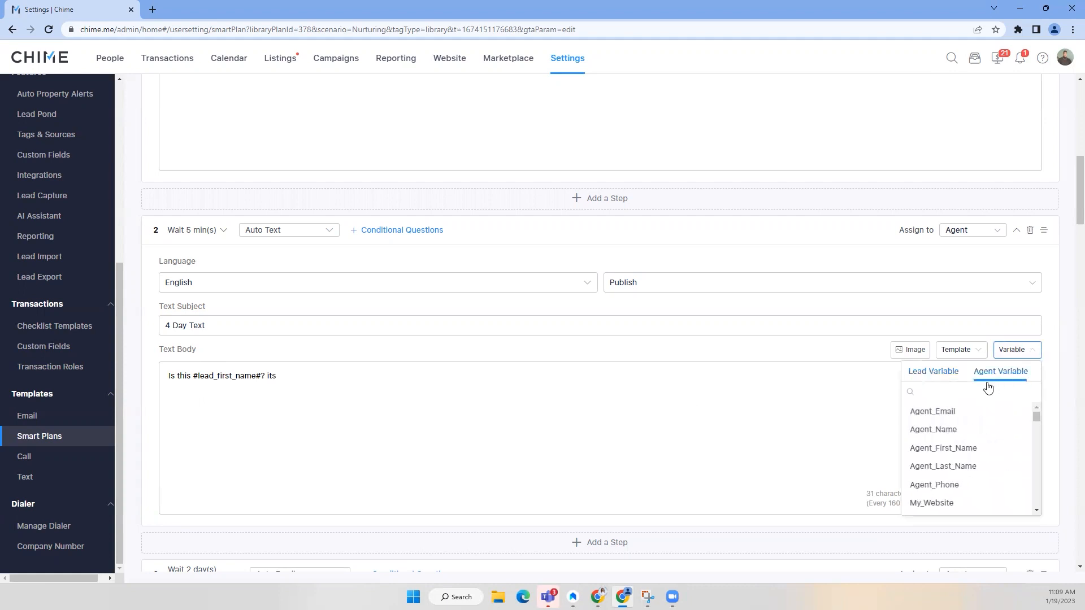
left_click(957, 447)
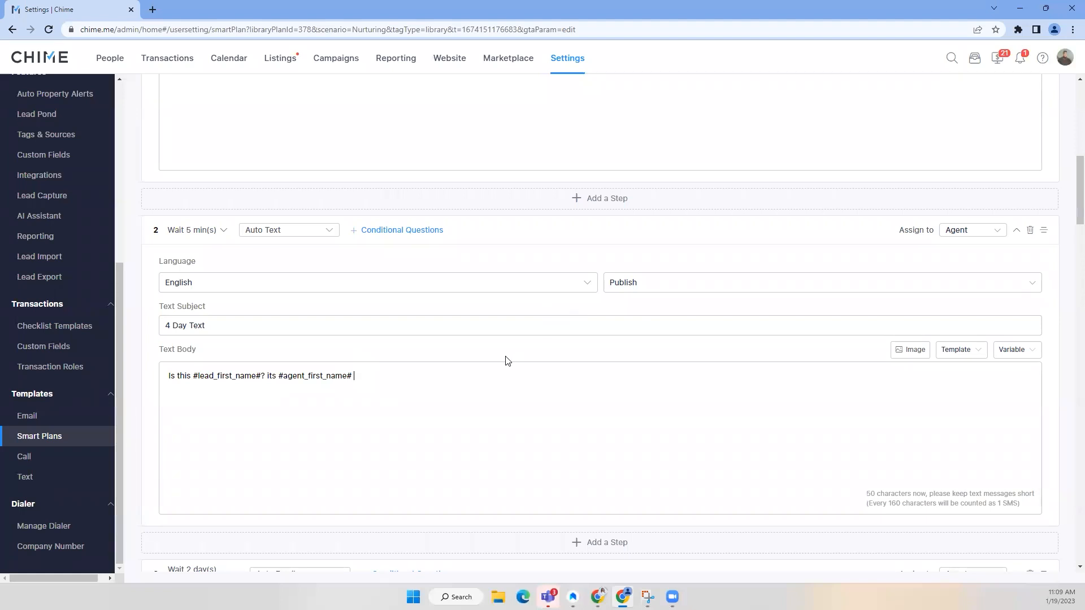
Examine the third step's timing and email content, and try out its reordering handle
scroll(505, 360, "down", 2)
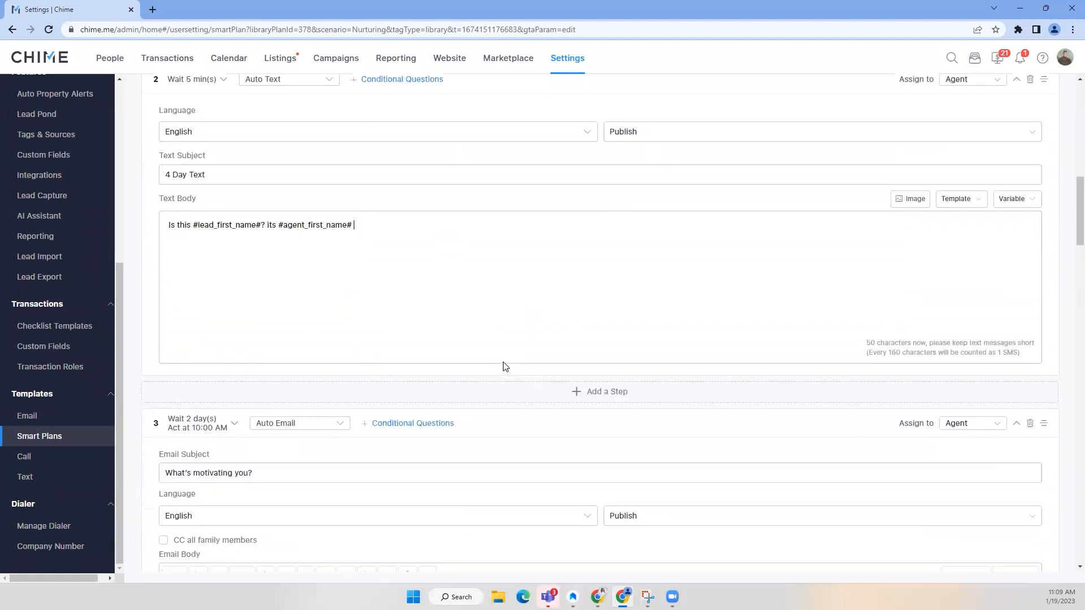
scroll(496, 363, "down", 2)
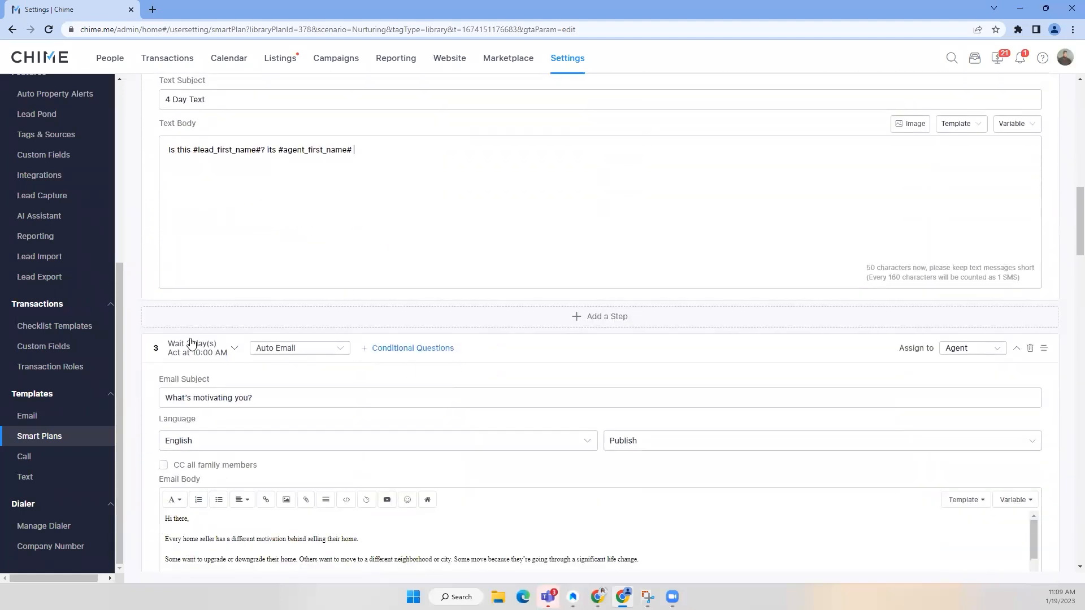
scroll(276, 359, "up", 2)
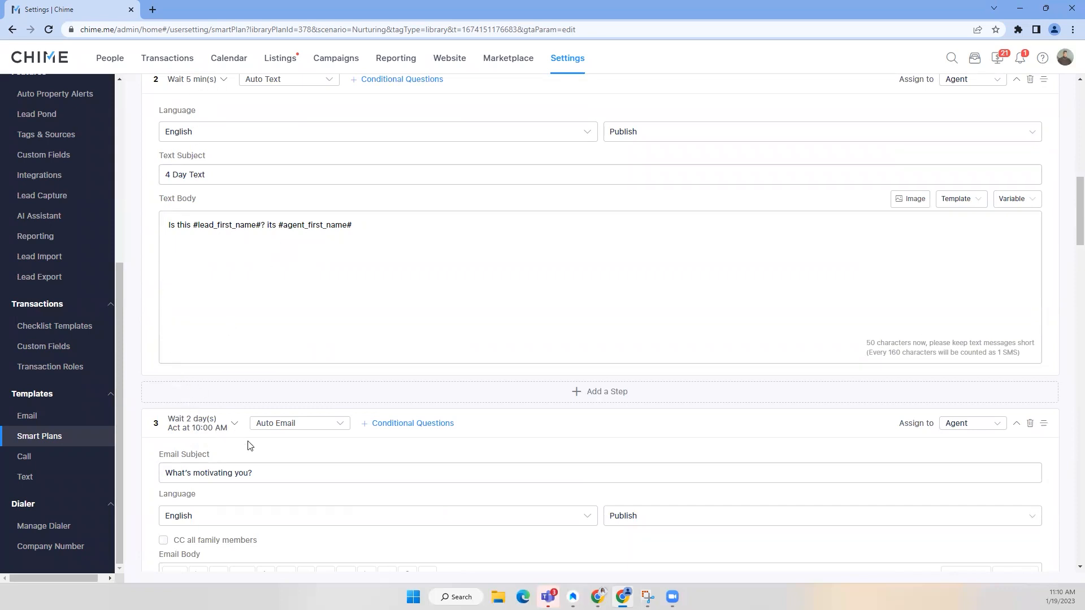
scroll(248, 446, "down", 3)
scroll(400, 463, "down", 2)
scroll(448, 481, "up", 2)
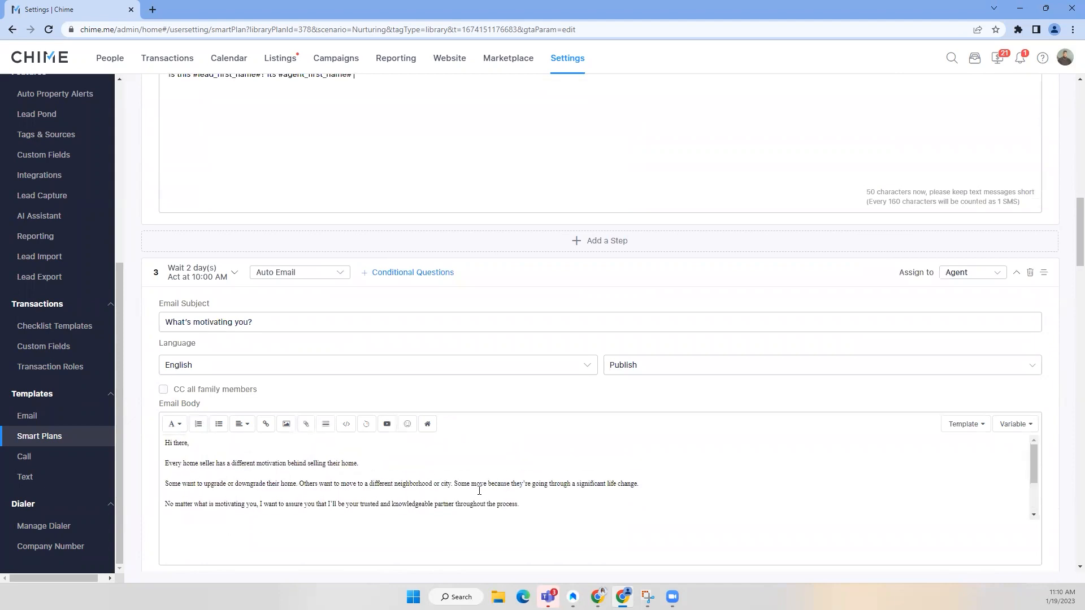
scroll(557, 493, "up", 5)
scroll(697, 501, "down", 3)
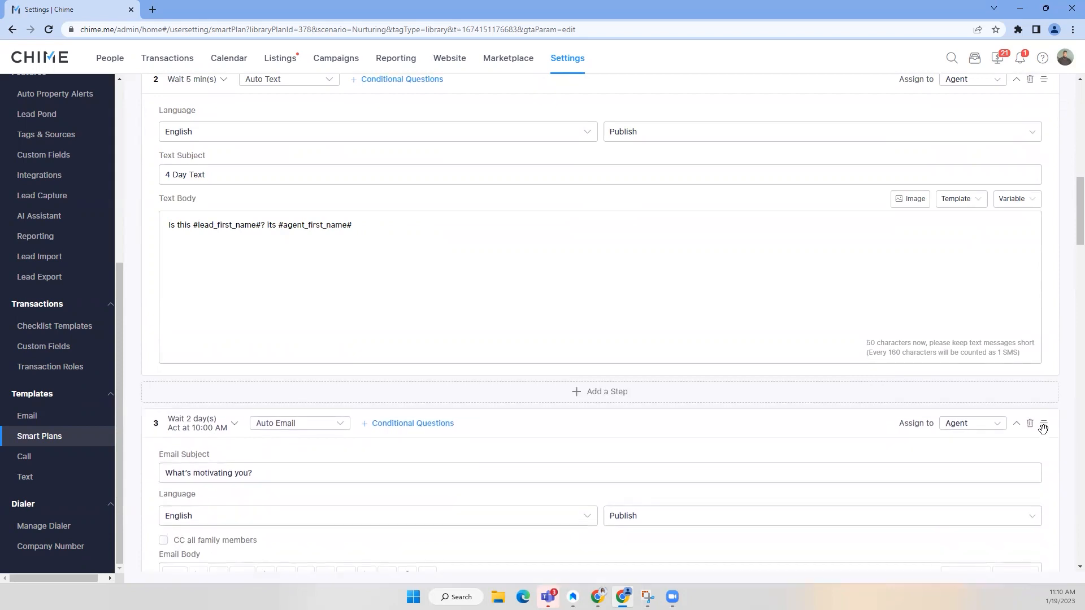
left_click_drag(1043, 427, 983, 392)
Review the remaining steps through the final pipeline change, plus the plan's application conditions and auto-pause rules
scroll(637, 403, "down", 4)
scroll(637, 403, "down", 9)
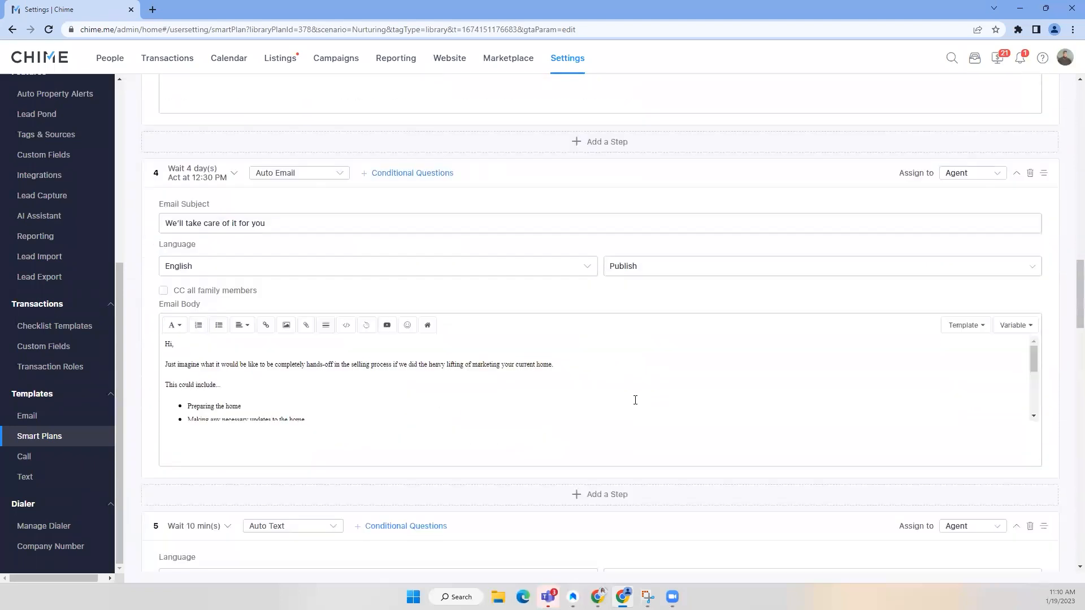
scroll(710, 449, "down", 10)
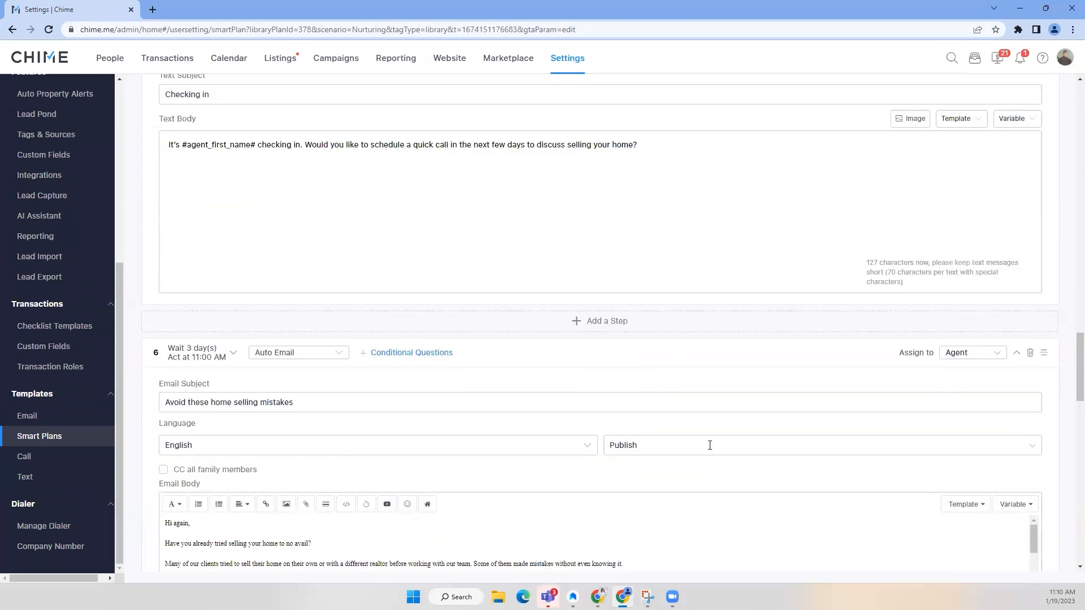
scroll(608, 480, "down", 10)
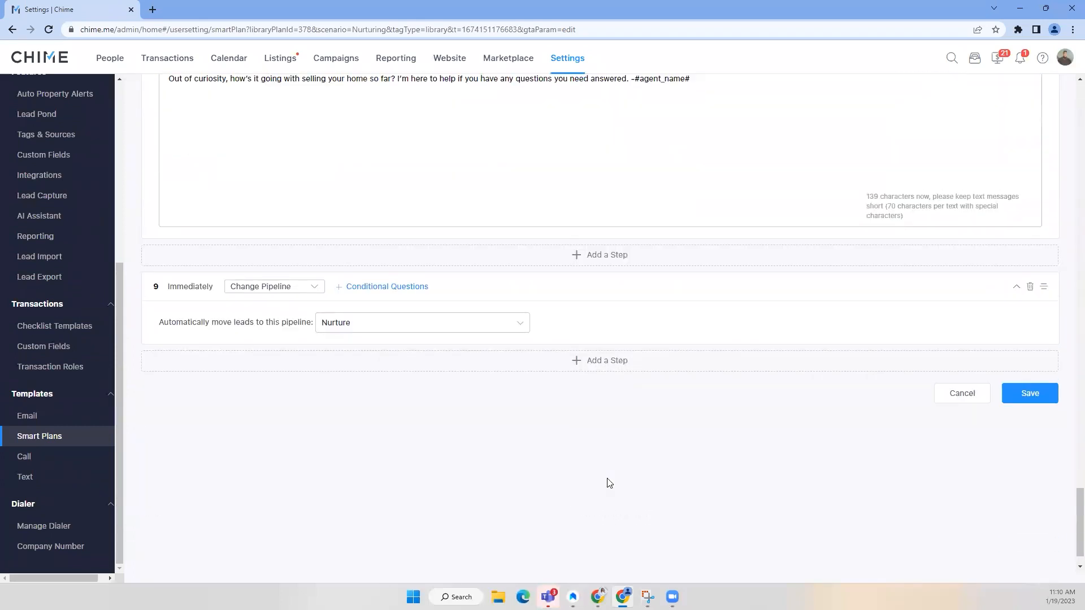
scroll(608, 483, "up", 3)
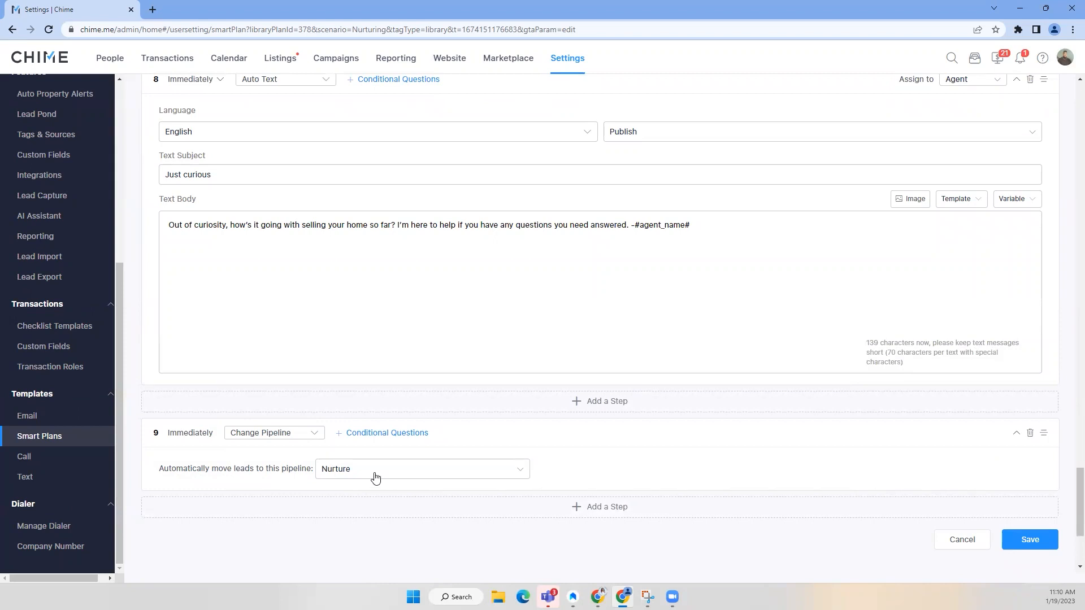
scroll(877, 496, "up", 8)
scroll(859, 505, "up", 20)
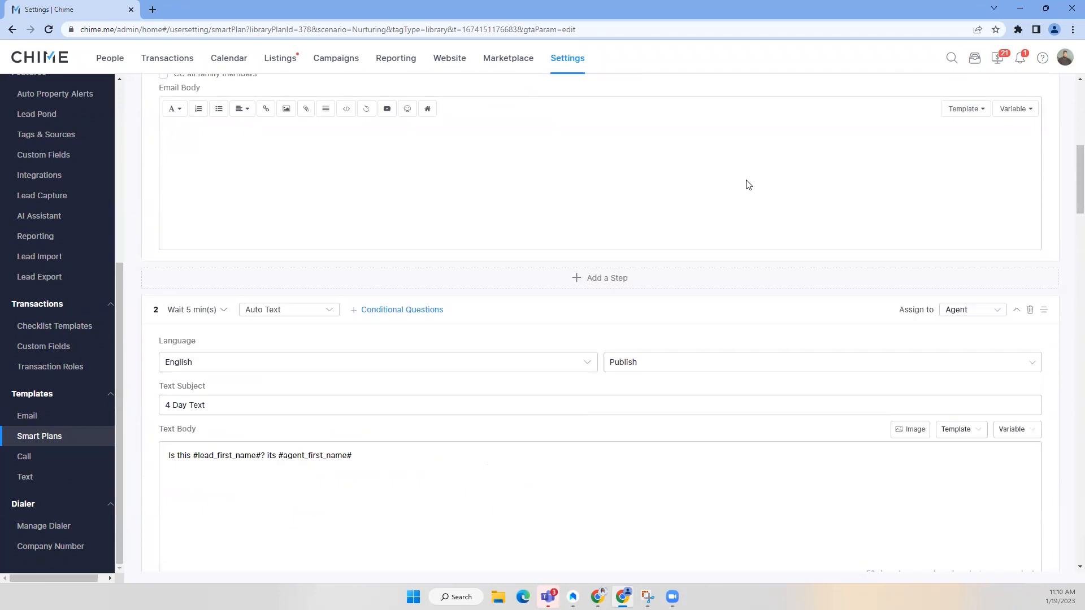
scroll(747, 184, "up", 8)
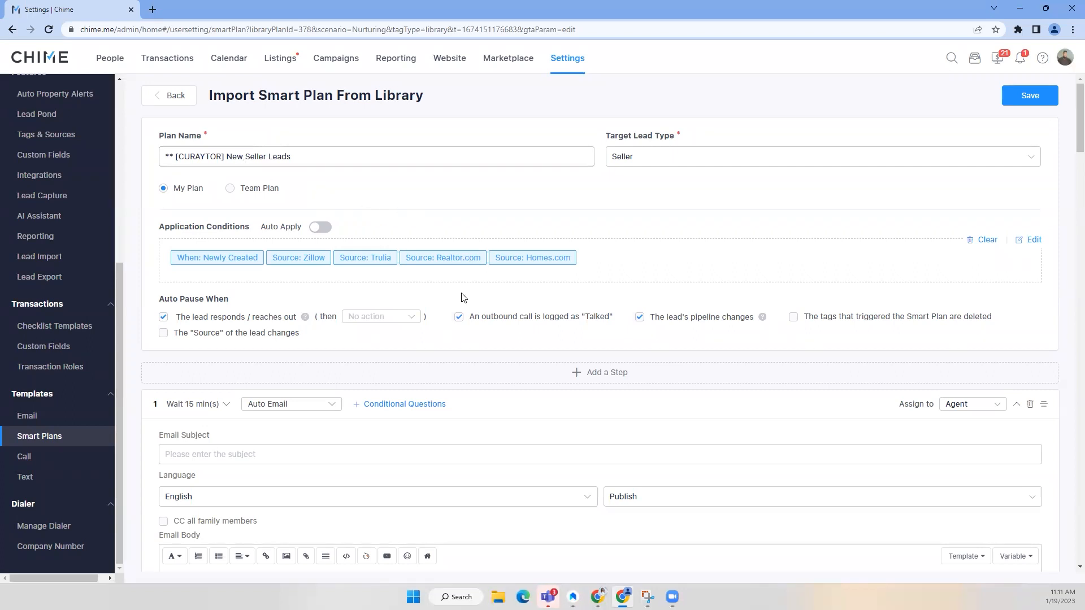
scroll(467, 293, "down", 1)
scroll(468, 291, "up", 1)
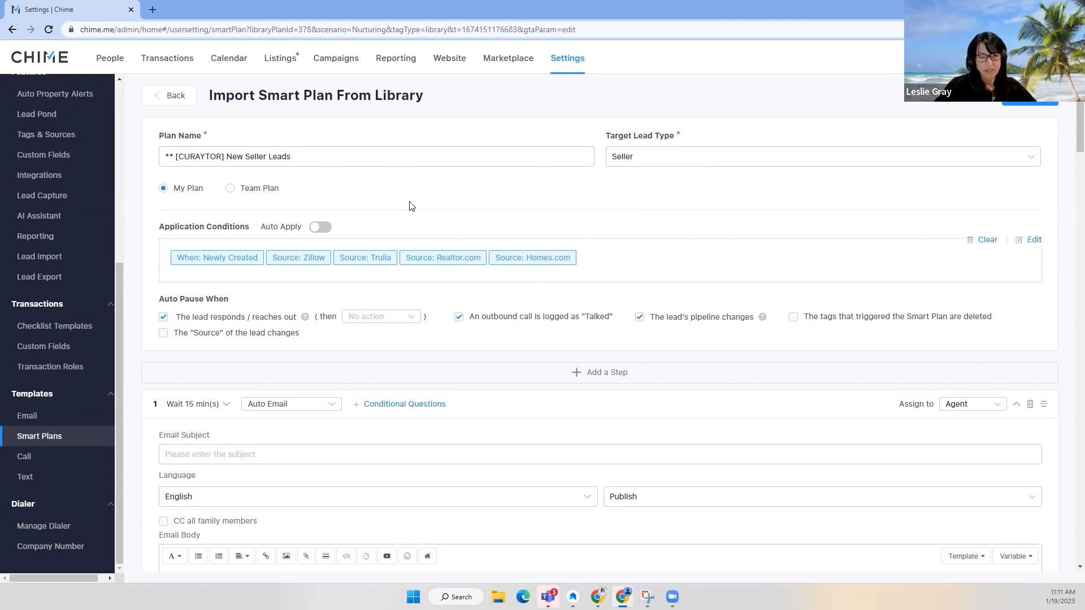
Leave the plan import without saving and discard all changes
left_click(179, 96)
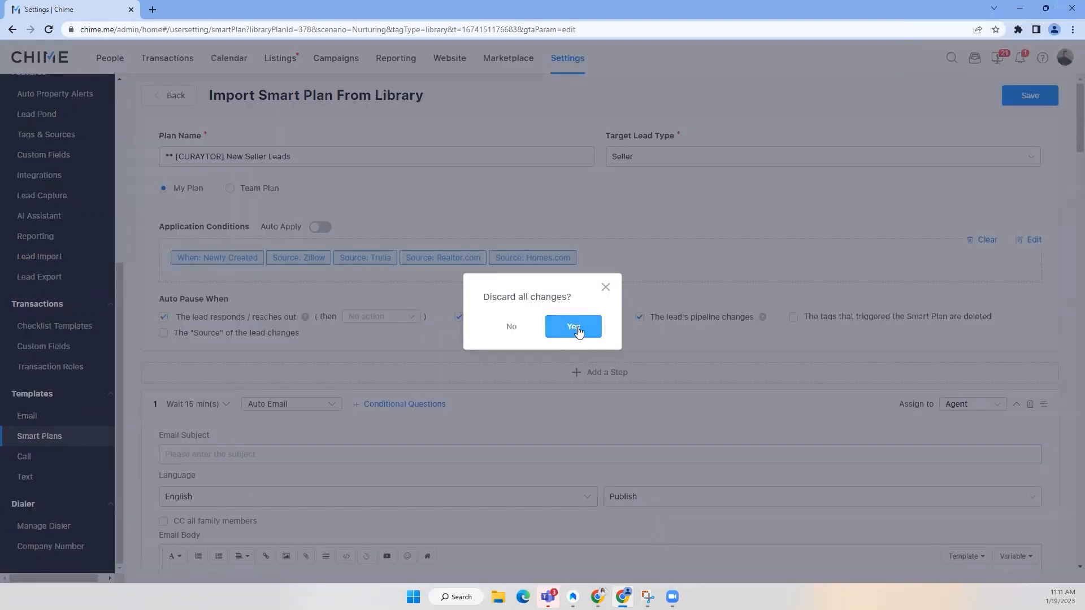
left_click(575, 327)
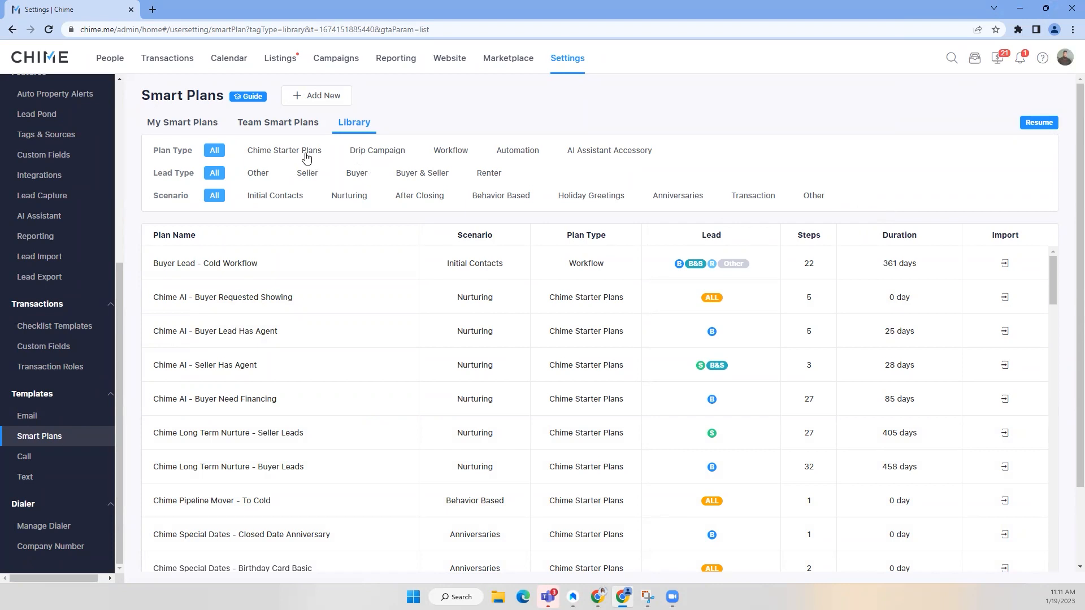
Filter the library by Chime Starter Plans and by Drip Campaign, looking through the plans offered for each type
left_click(307, 154)
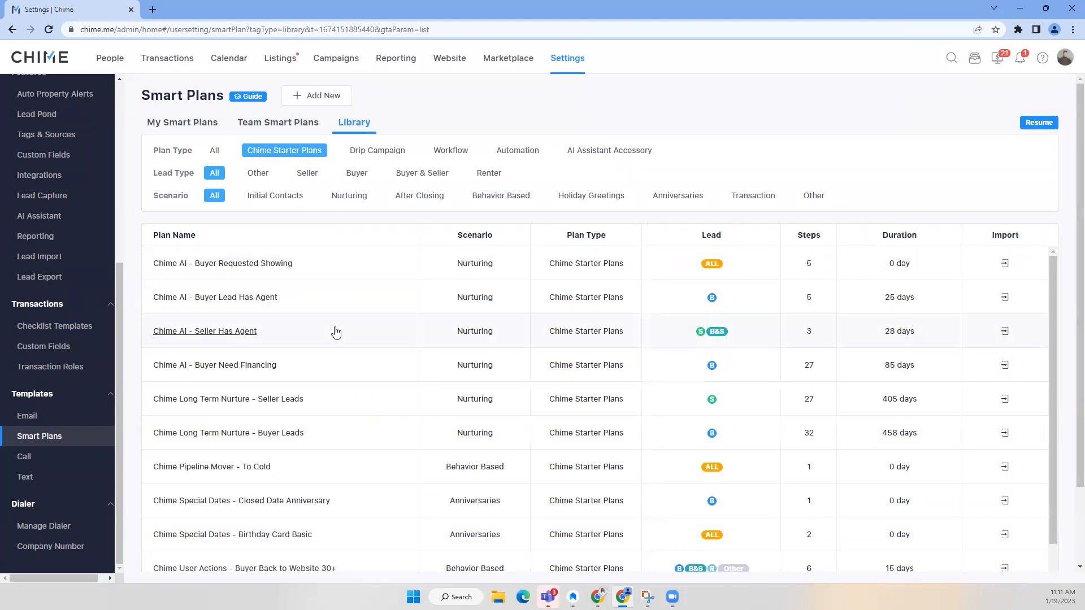
scroll(336, 332, "down", 2)
scroll(337, 332, "up", 3)
scroll(380, 385, "down", 5)
scroll(377, 384, "down", 2)
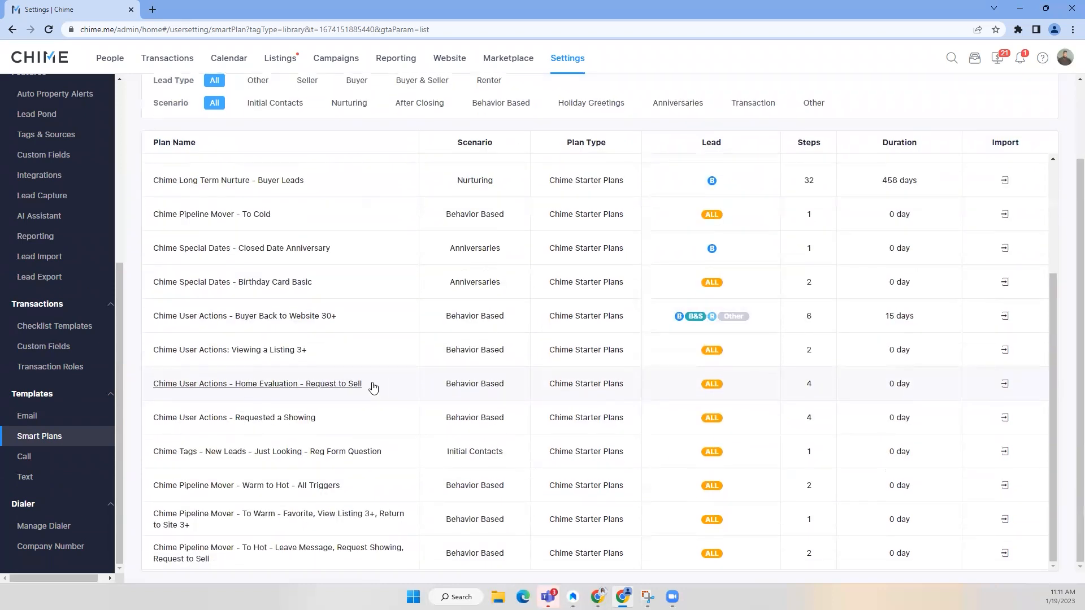
scroll(374, 386, "up", 5)
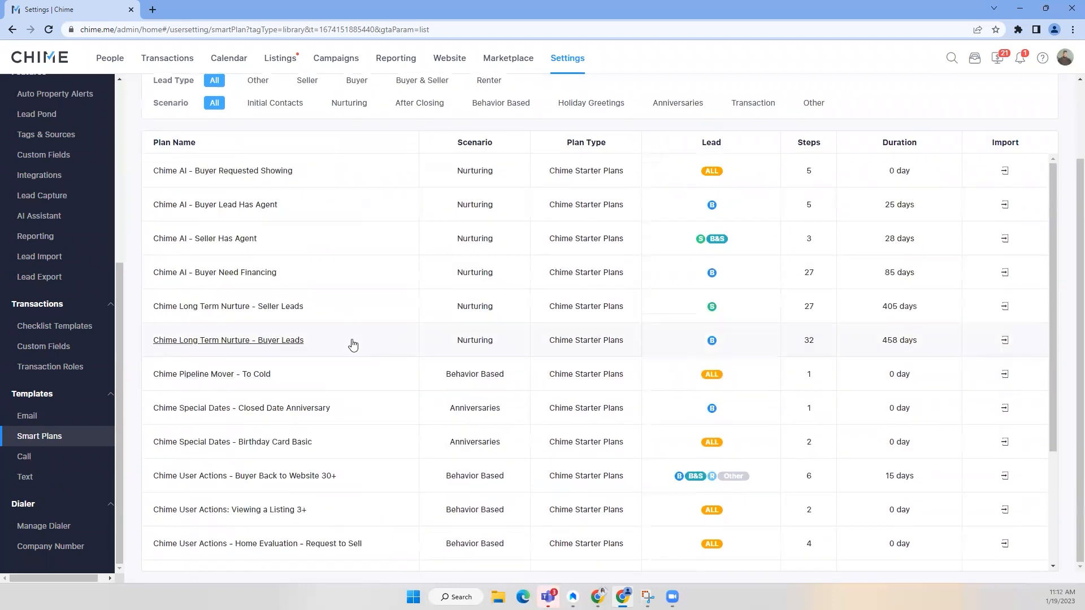
scroll(351, 342, "up", 2)
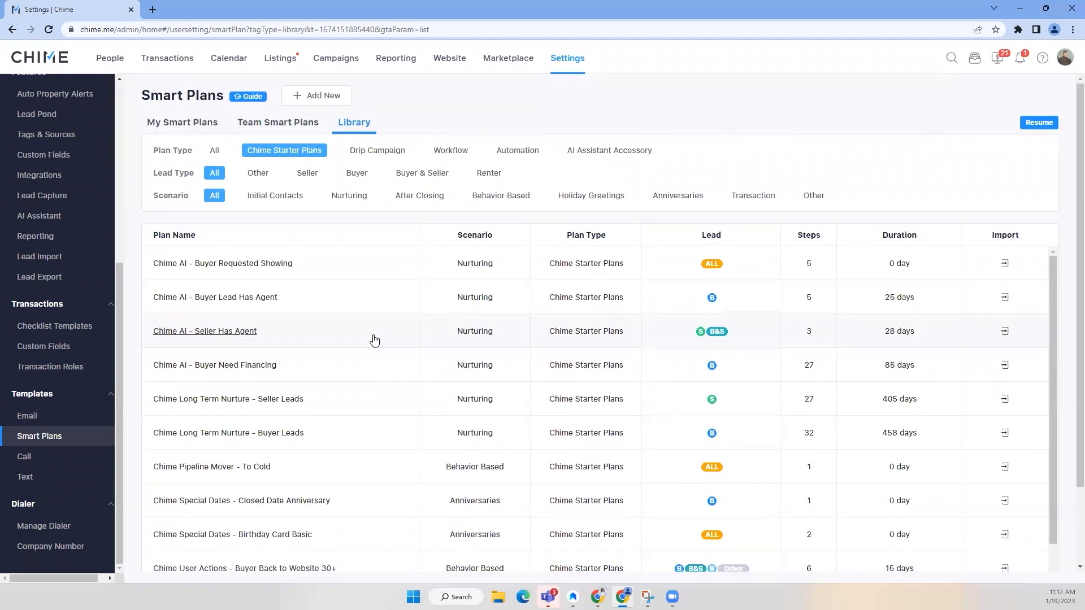
left_click(366, 157)
scroll(215, 455, "down", 5)
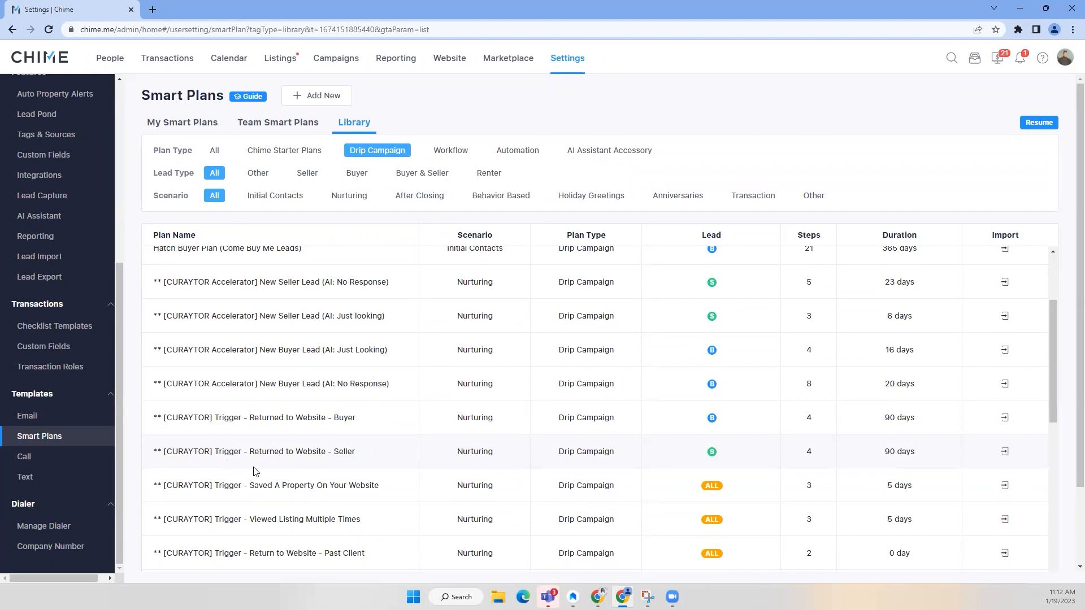
scroll(274, 387, "up", 3)
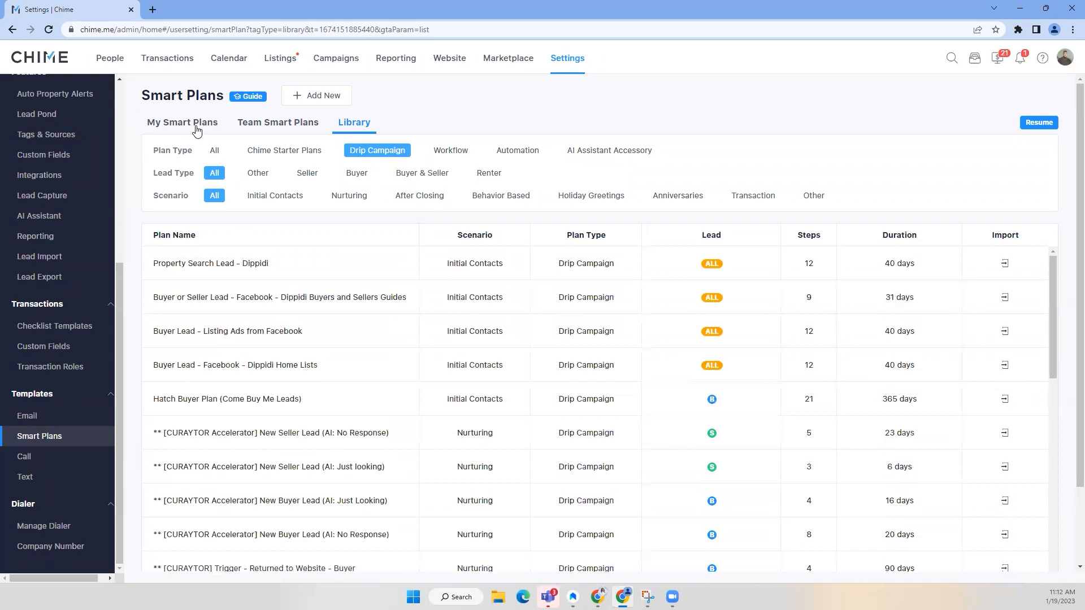
Examine the personal smart plans and the Smart Plan Report with its lead, email and open rate figures
left_click(196, 130)
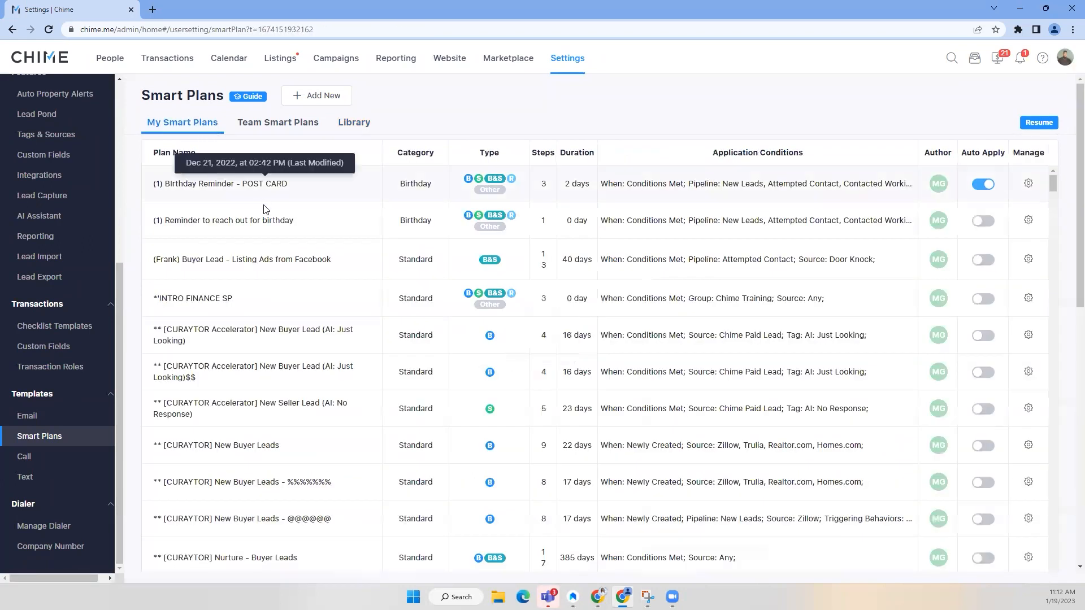
scroll(140, 445, "down", 8)
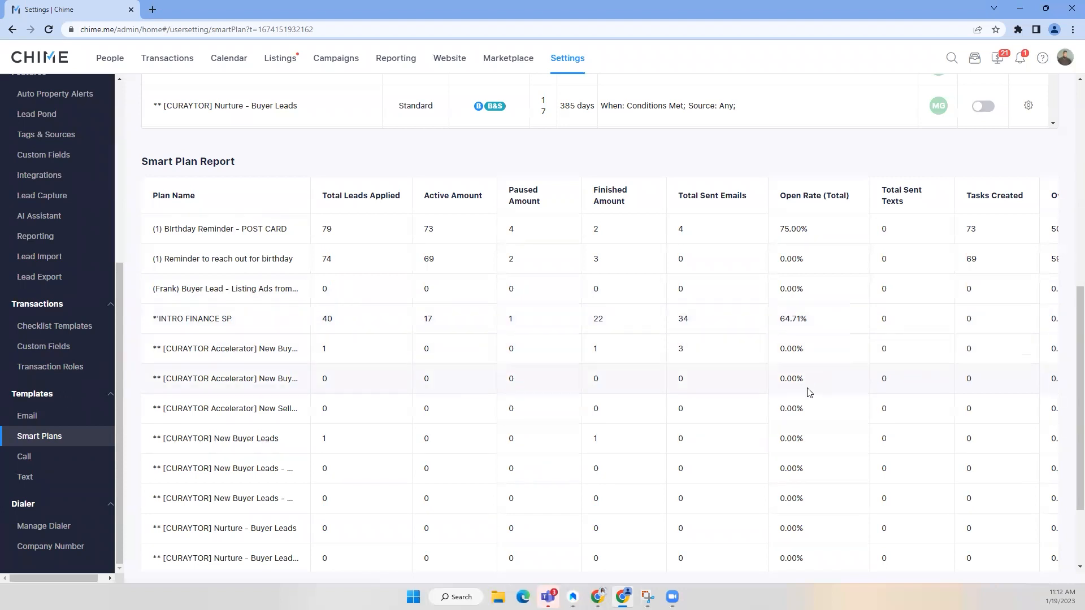
scroll(807, 395, "down", 4)
scroll(807, 395, "down", 1)
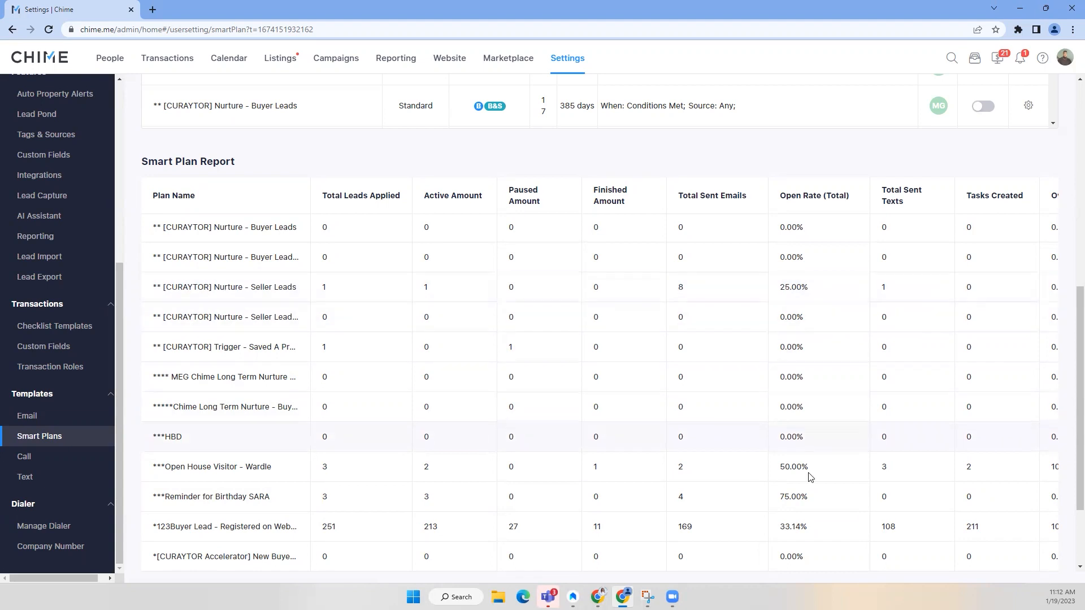
scroll(805, 497, "down", 2)
scroll(803, 503, "up", 4)
scroll(707, 452, "up", 4)
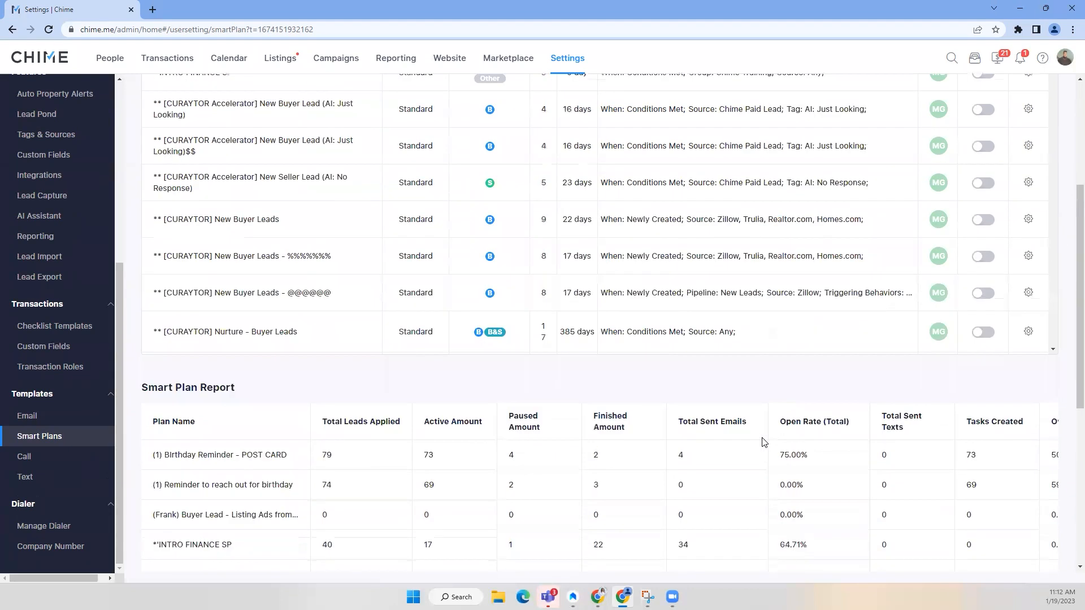
scroll(615, 412, "up", 5)
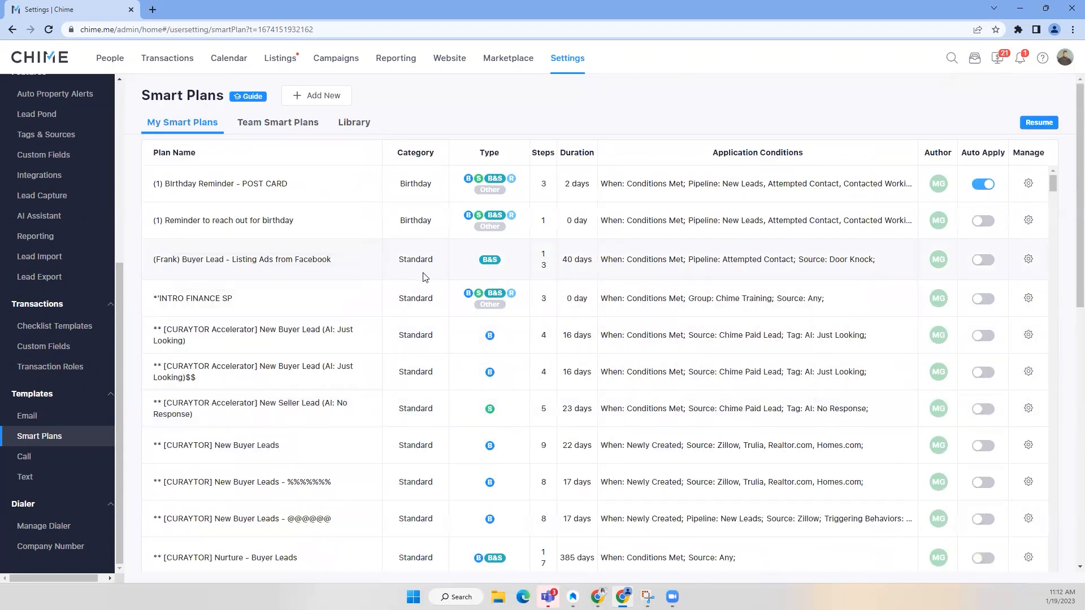
Consult the Smart Plan Guide's Opportunity Capture and Nurturing stages, and close the guide
left_click(246, 99)
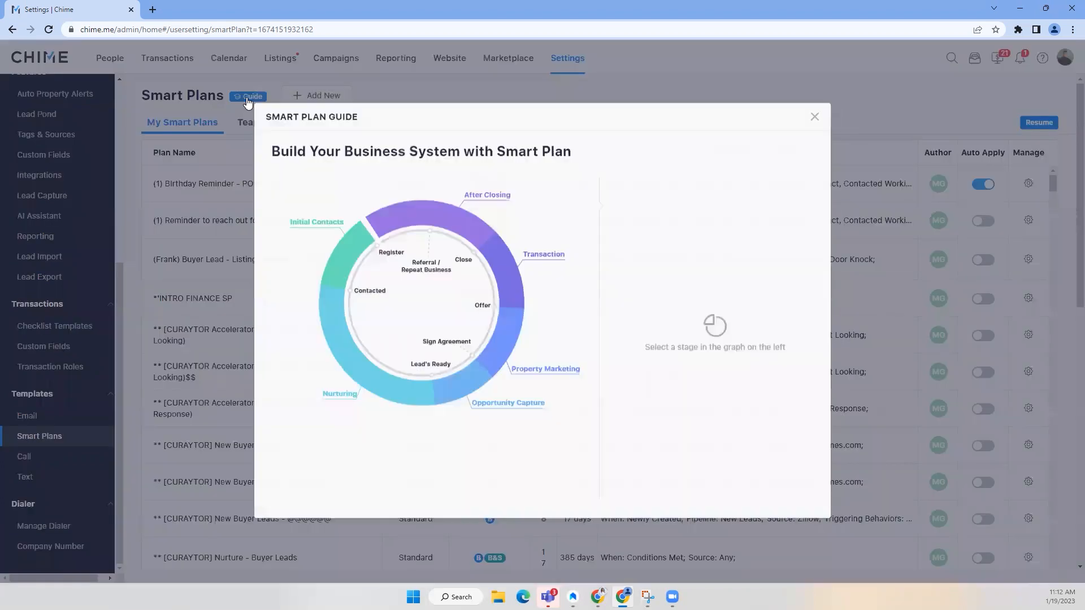
left_click(451, 392)
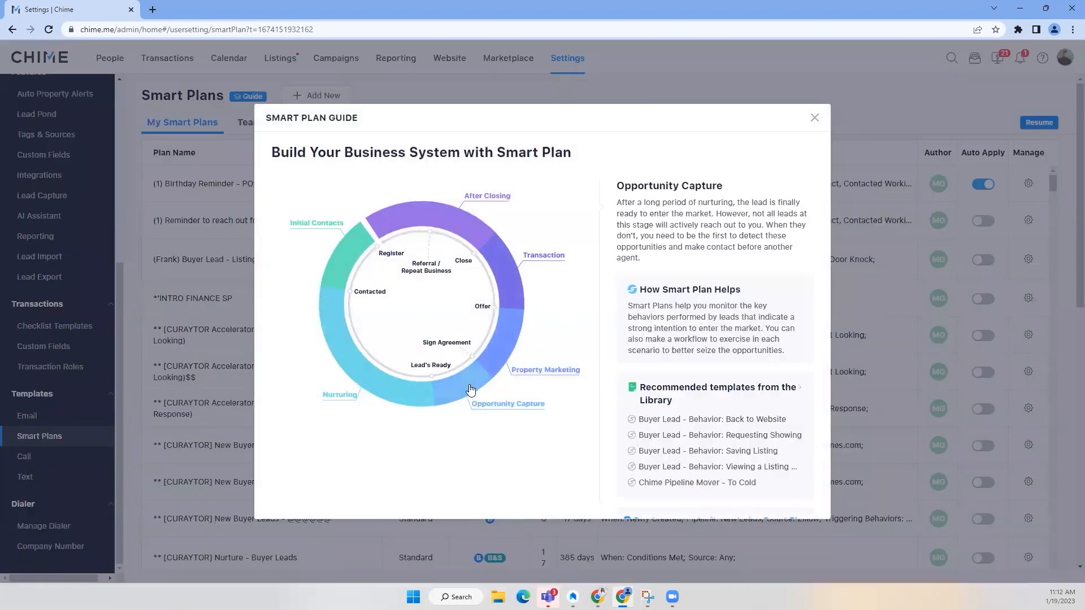
left_click(366, 386)
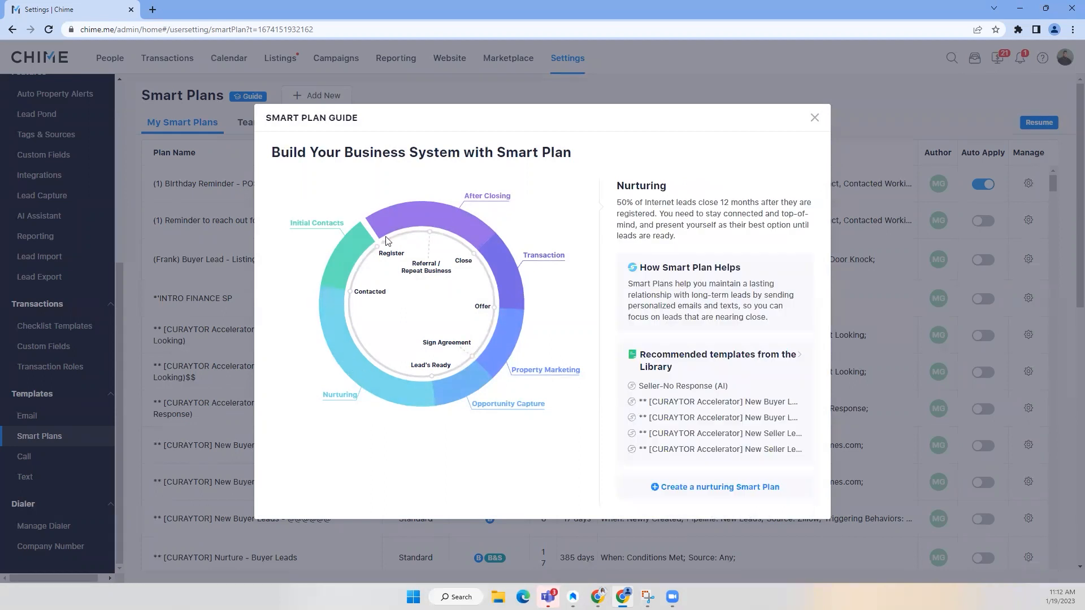
mouse_move(405, 399)
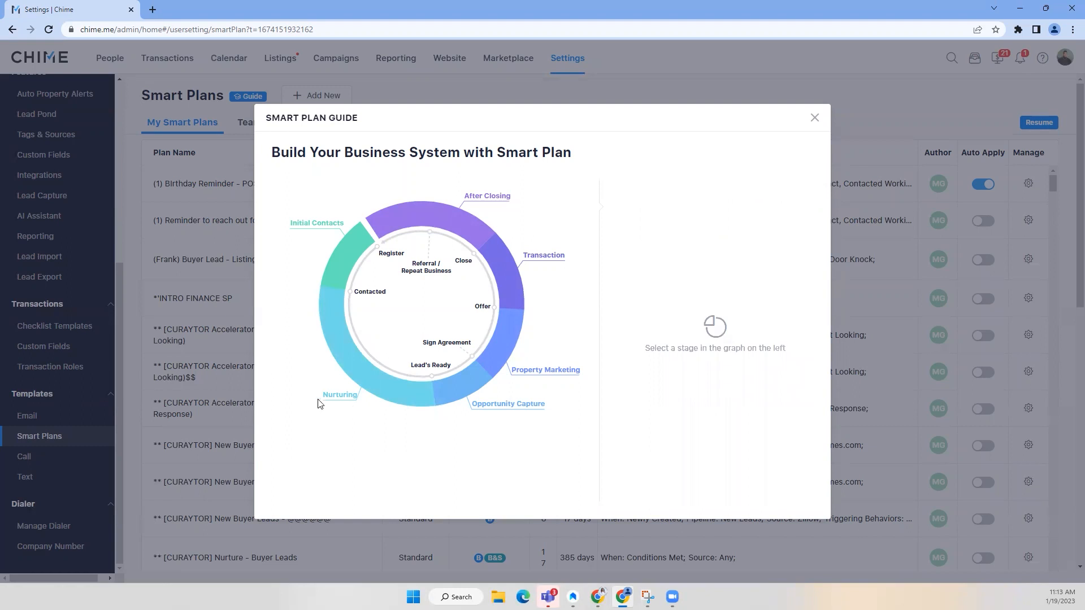
left_click(356, 366)
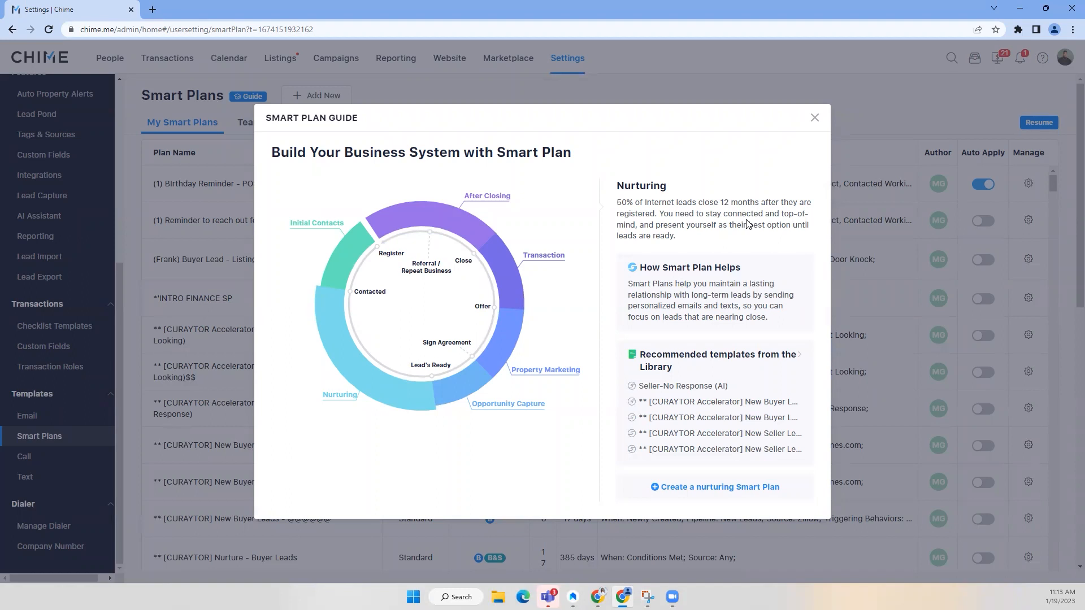
left_click(814, 117)
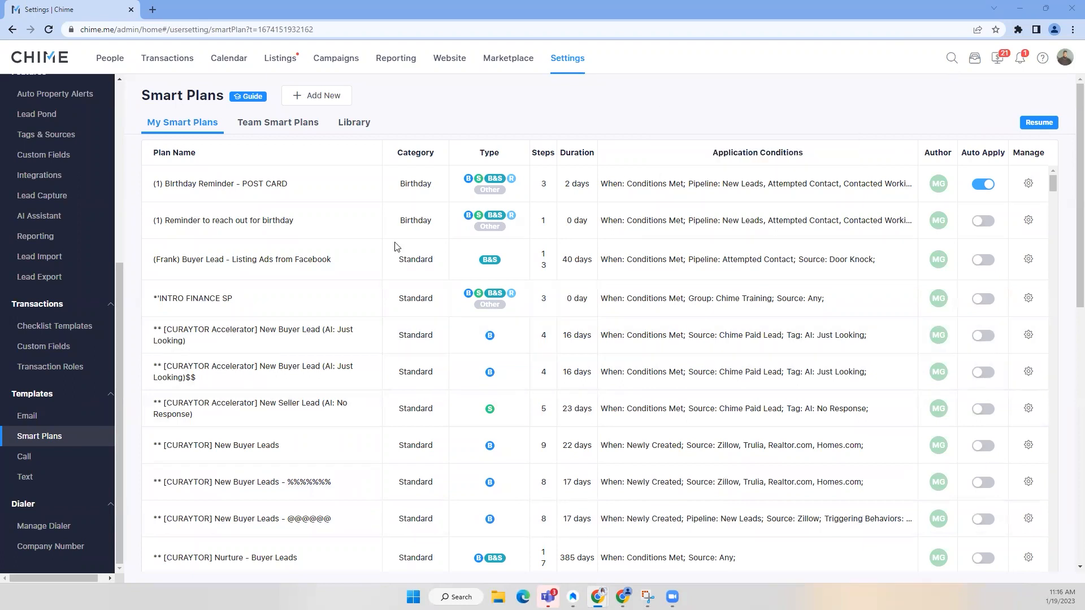
Start a new smart plan and name it New Zillow Buyer
left_click(317, 95)
left_click(445, 96)
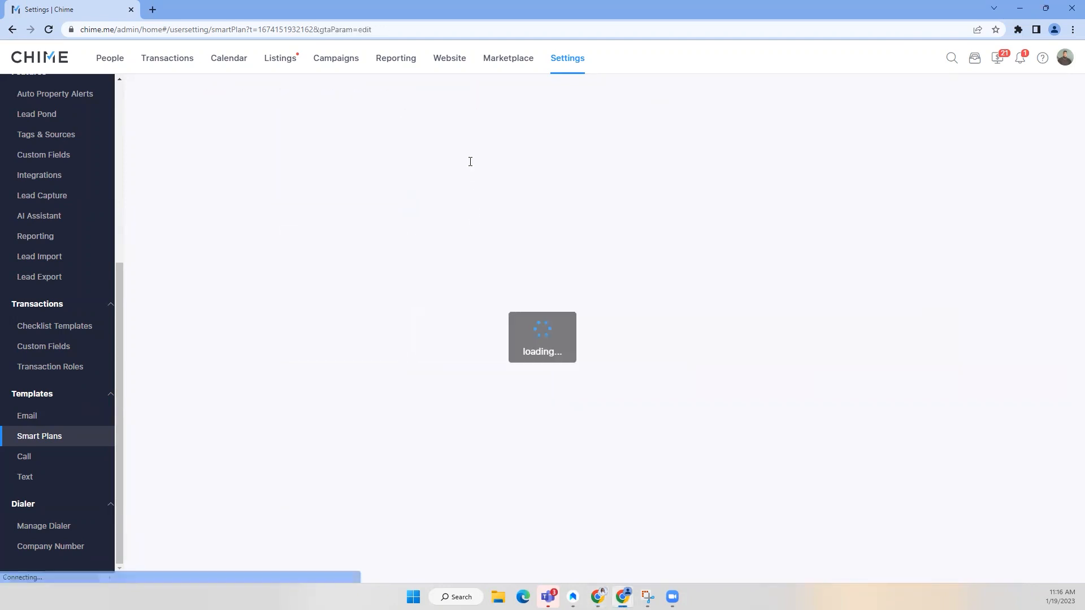
scroll(470, 162, "down", 7)
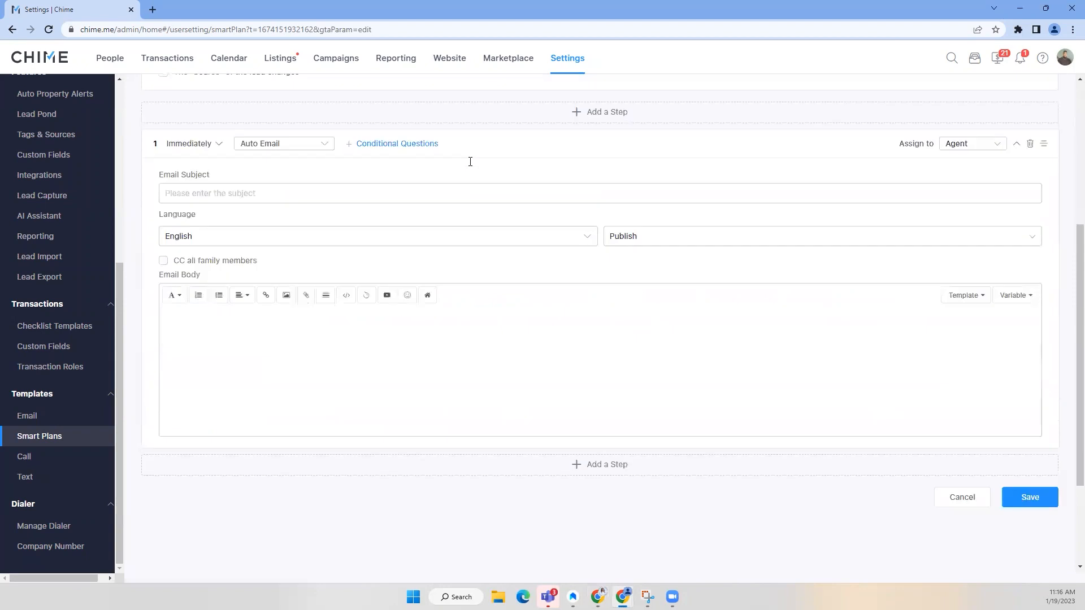
scroll(470, 161, "up", 7)
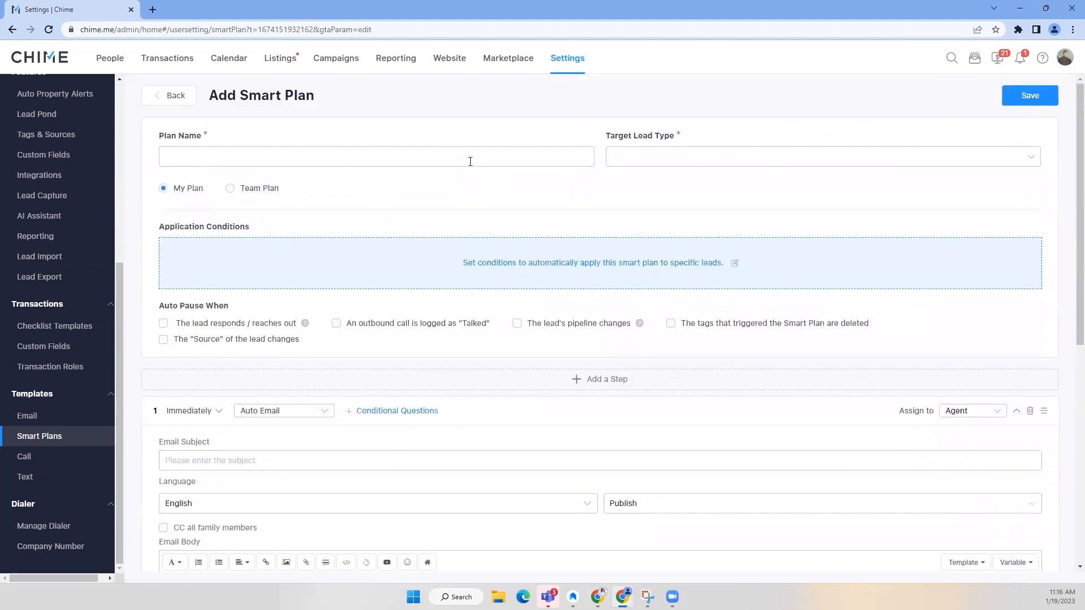
left_click(470, 161)
type("N")
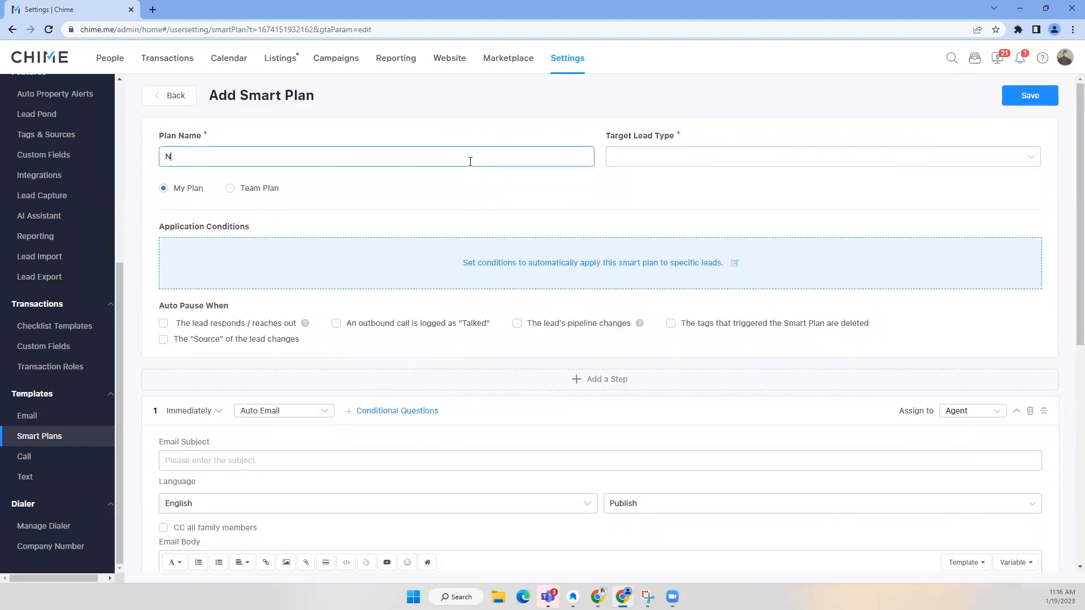
type("ew Zillow Buyer")
Set the target lead type of the new plan to Buyer
left_click(673, 157)
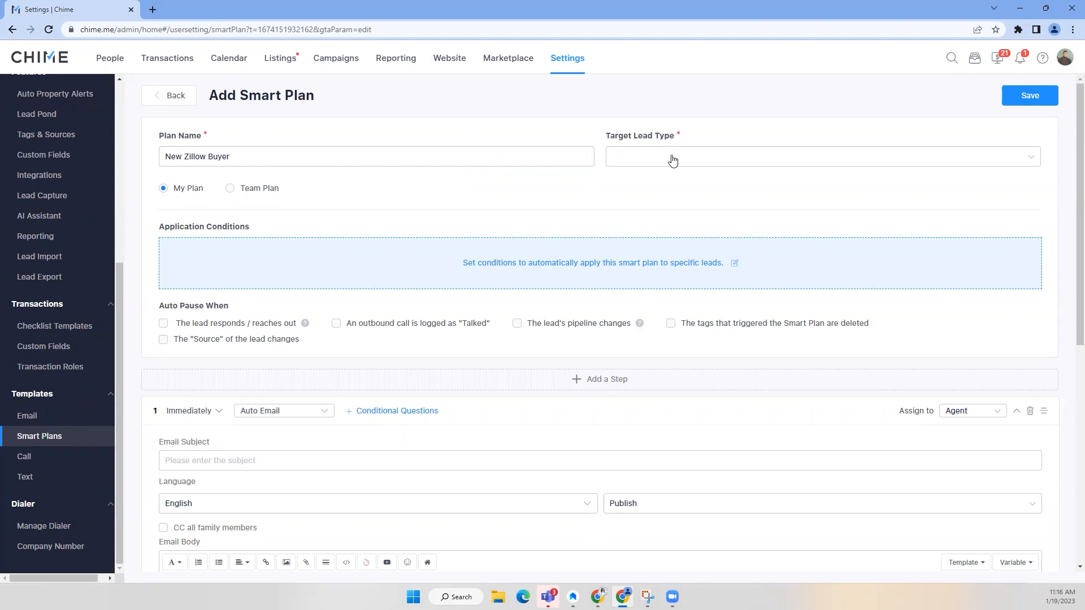
left_click(654, 201)
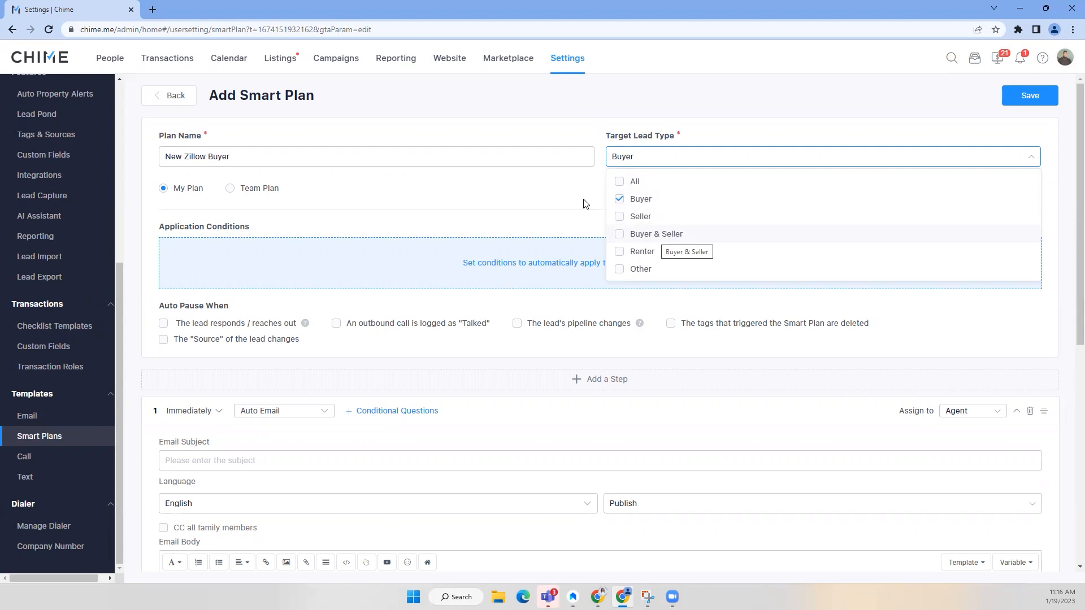
left_click(538, 189)
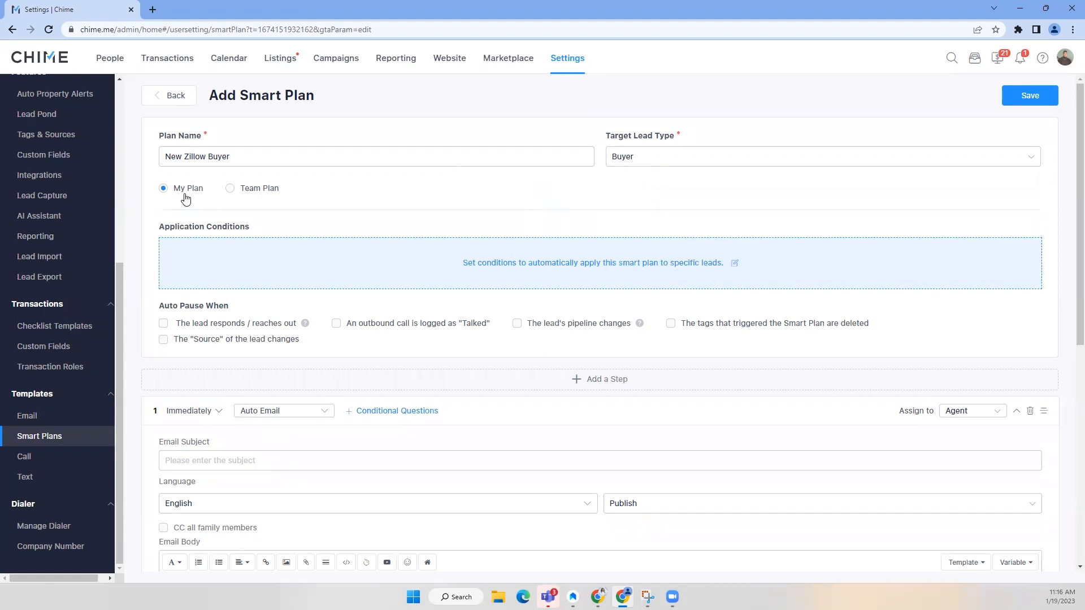
Set the plan's application conditions to auto apply when specified leads are newly created
mouse_move(183, 196)
left_click(594, 252)
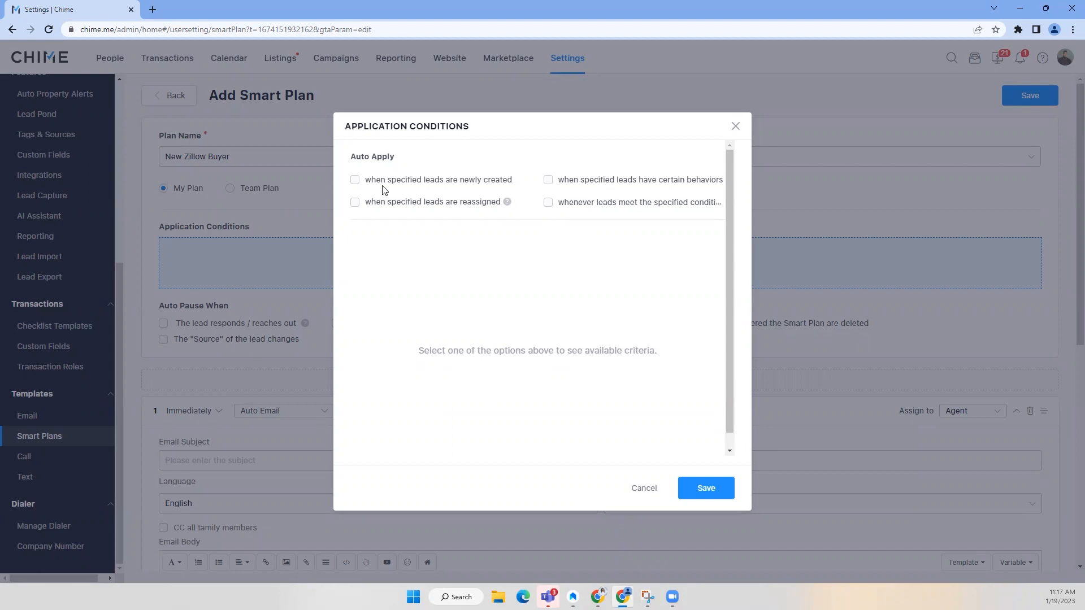
left_click(459, 183)
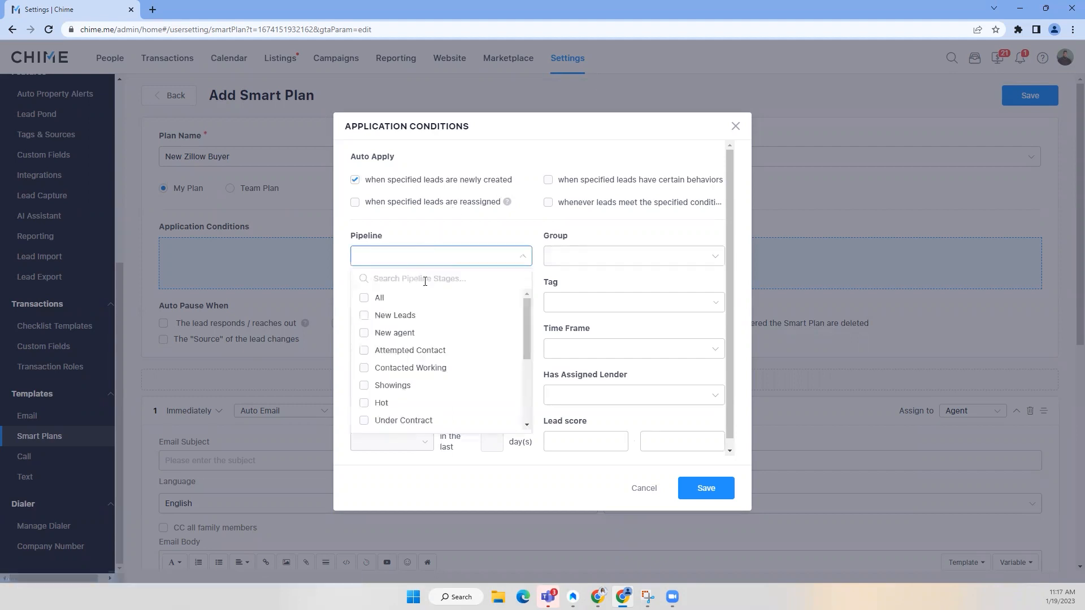
Look through the available application criteria, including the Pipeline, Group and Tag options, without choosing any
left_click(473, 240)
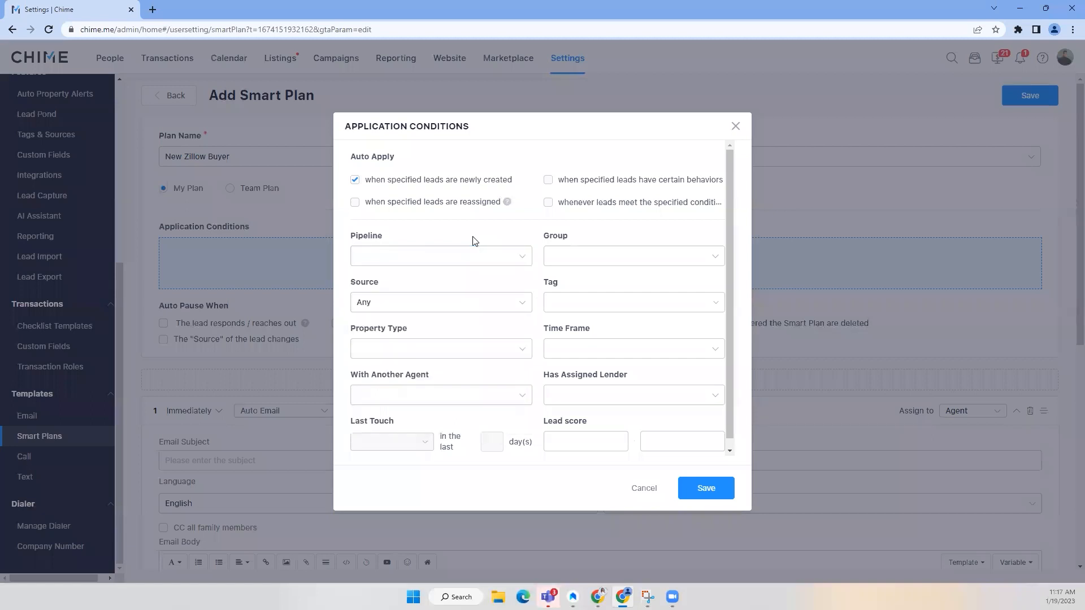
left_click(579, 261)
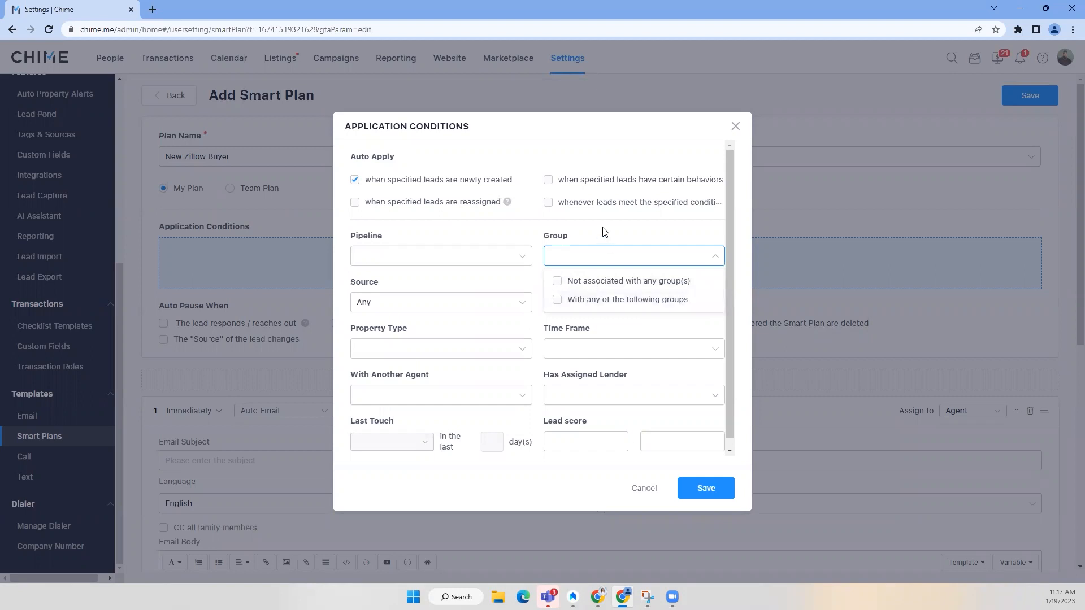
left_click(559, 244)
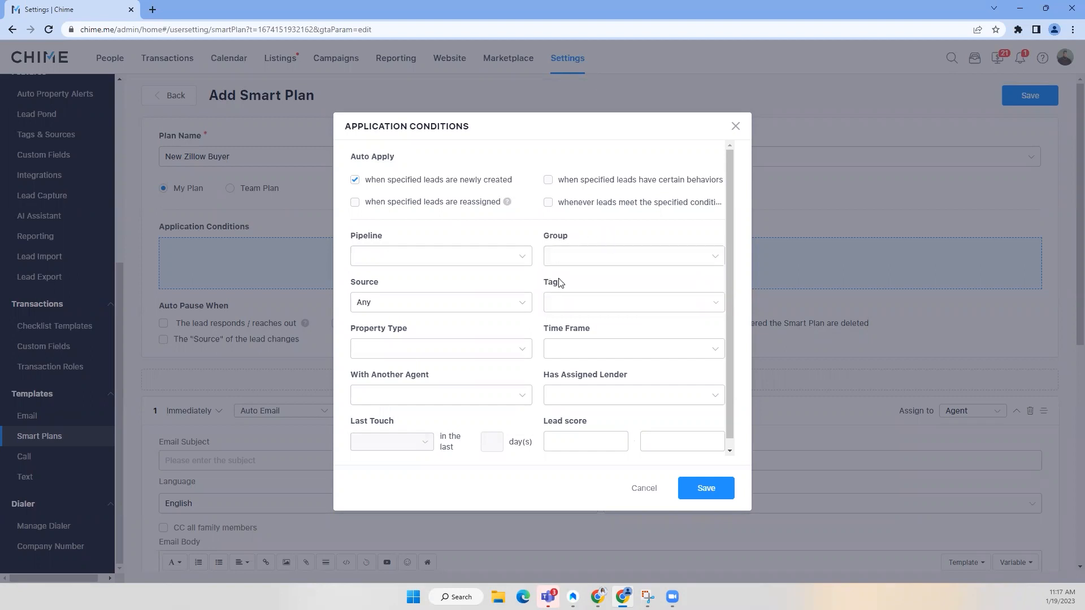
left_click(579, 314)
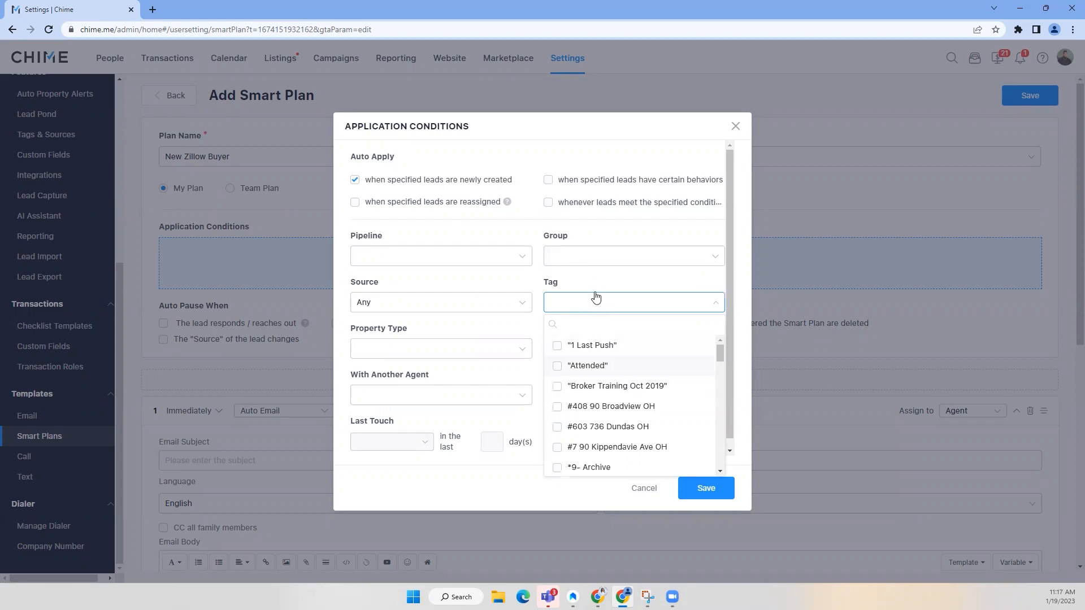
scroll(601, 370, "down", 1)
left_click(442, 360)
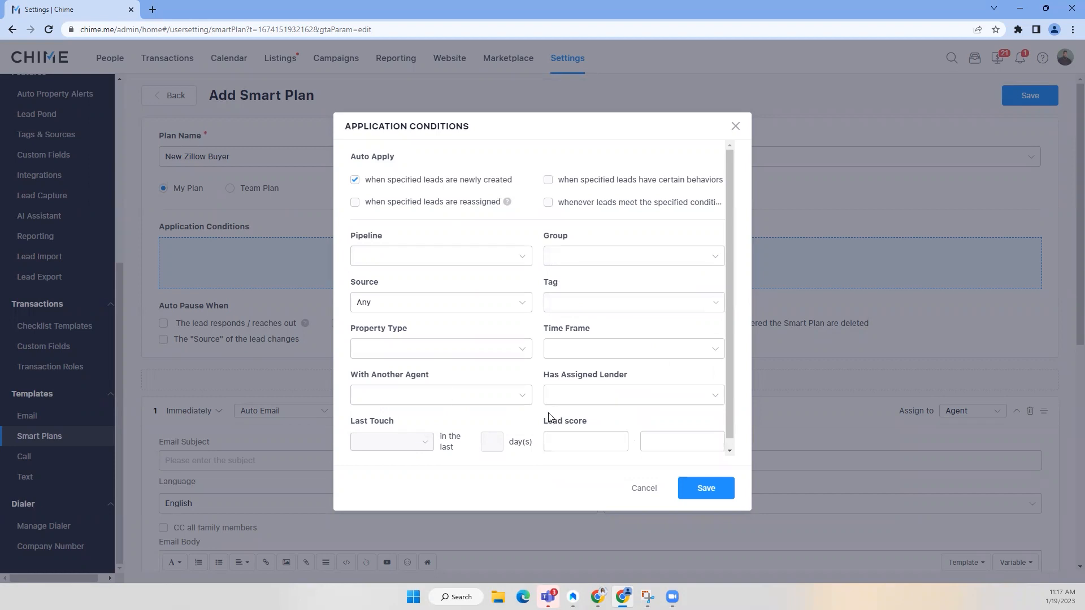
scroll(552, 421, "down", 1)
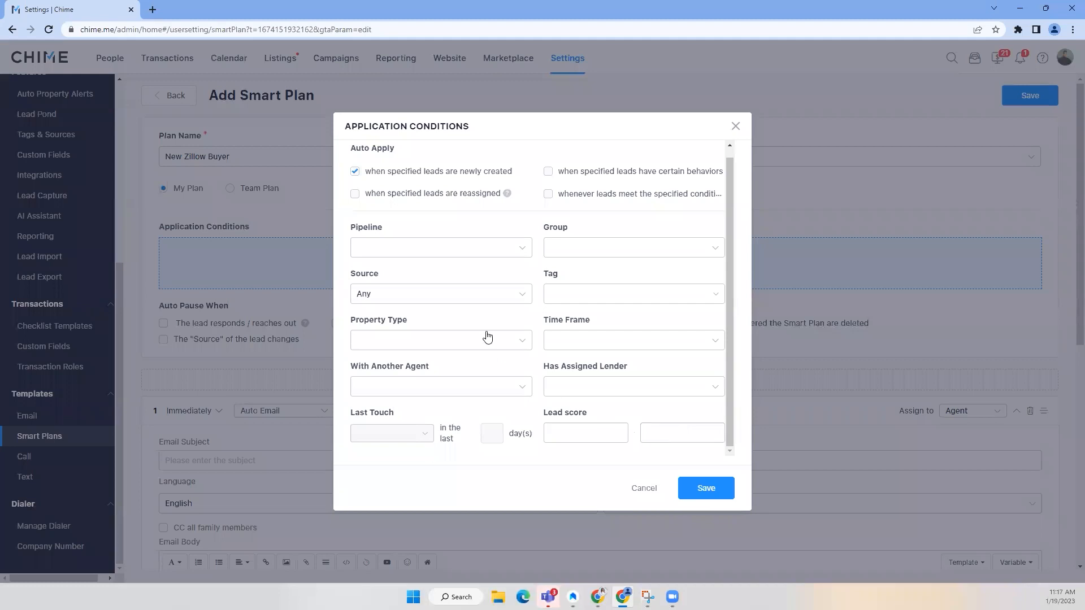
scroll(486, 336, "up", 1)
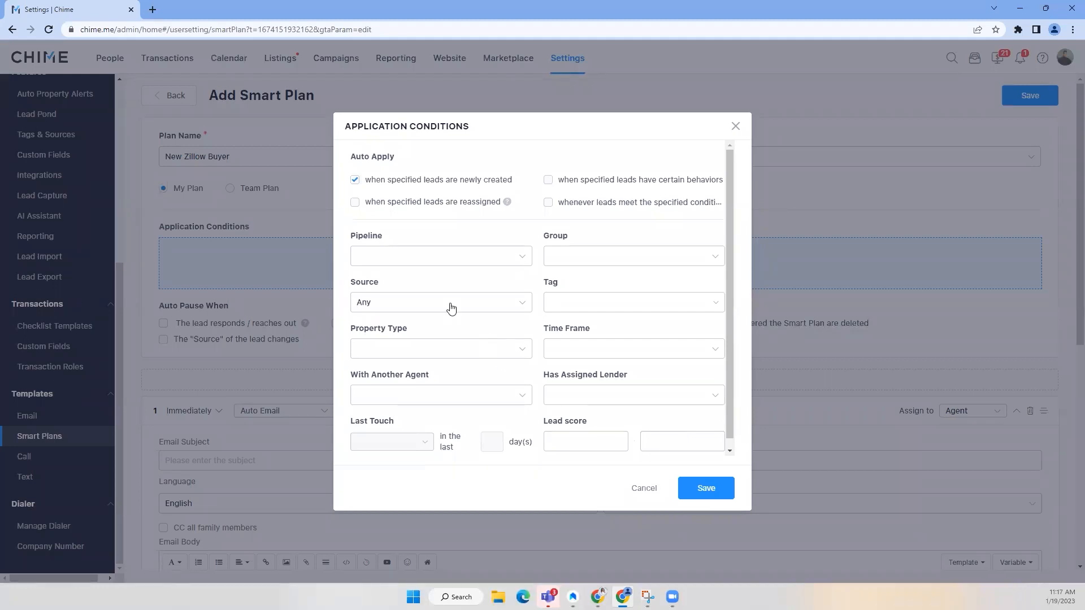
Limit the application conditions to leads whose source is Zillow
left_click(450, 307)
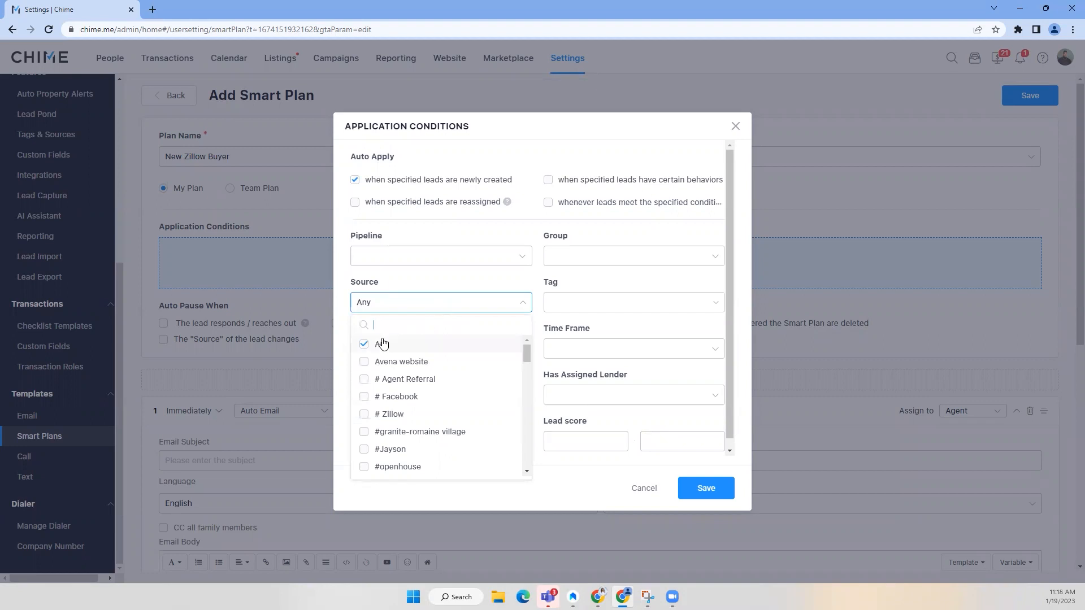
type("zillow")
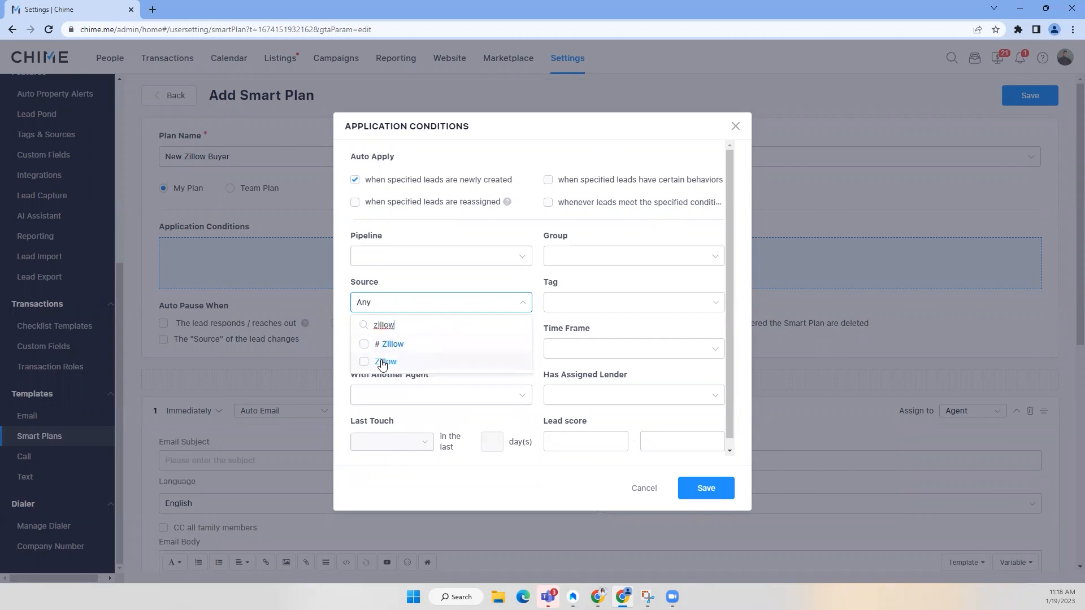
left_click(385, 362)
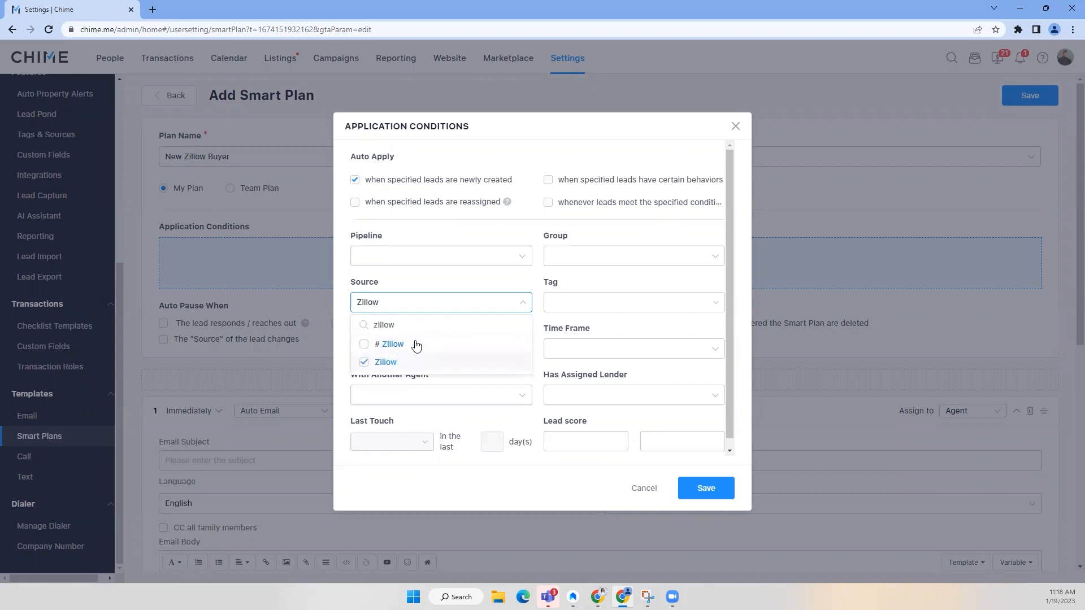
left_click(460, 283)
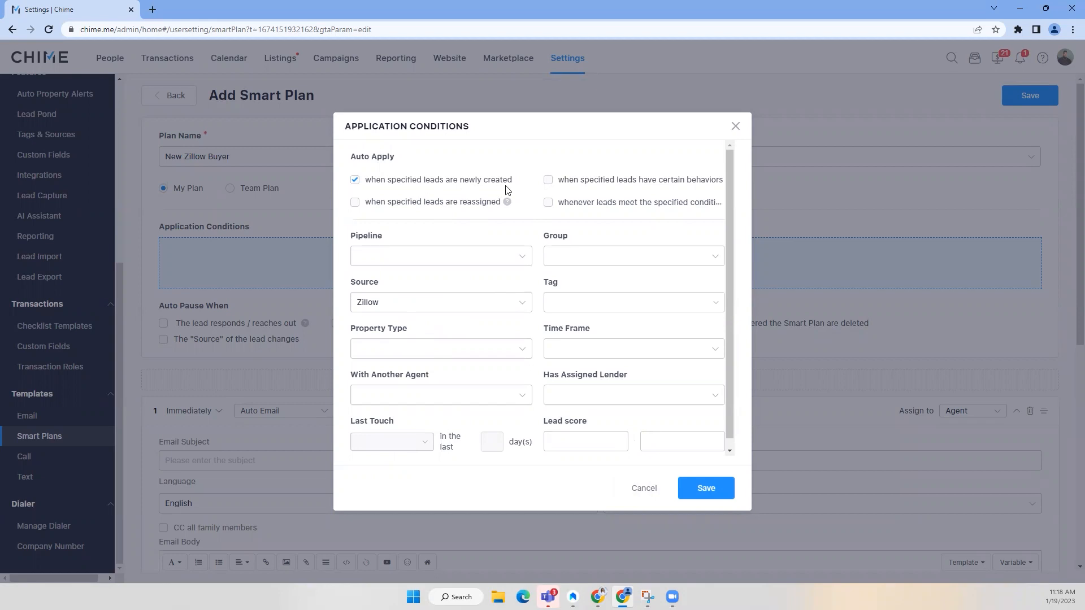
Try the auto-apply trigger for leads with certain behaviors, using Returns to the Website after 7 days
left_click(623, 183)
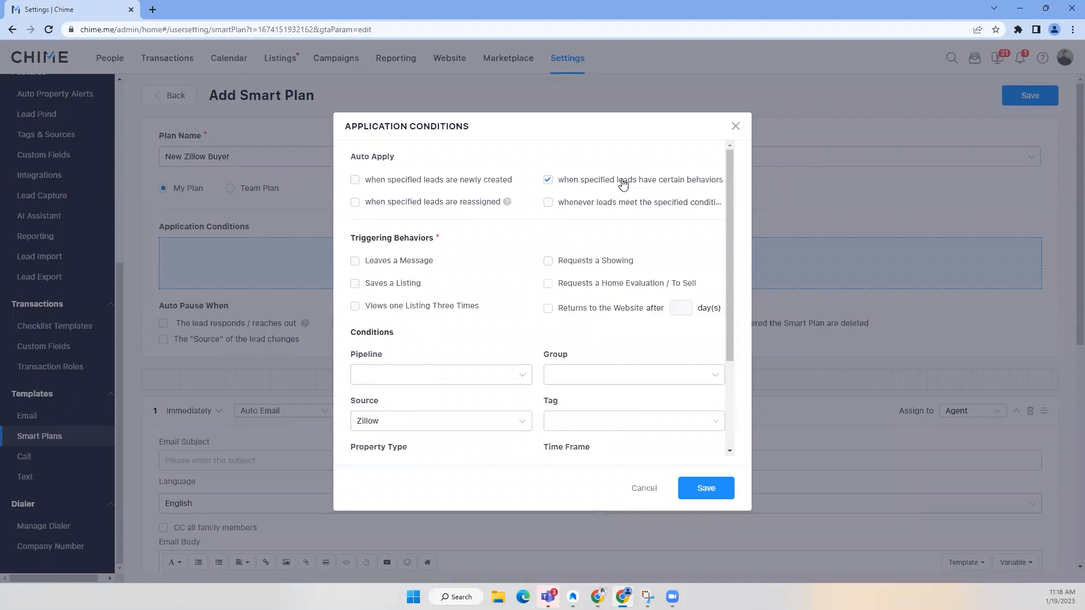
left_click(412, 311)
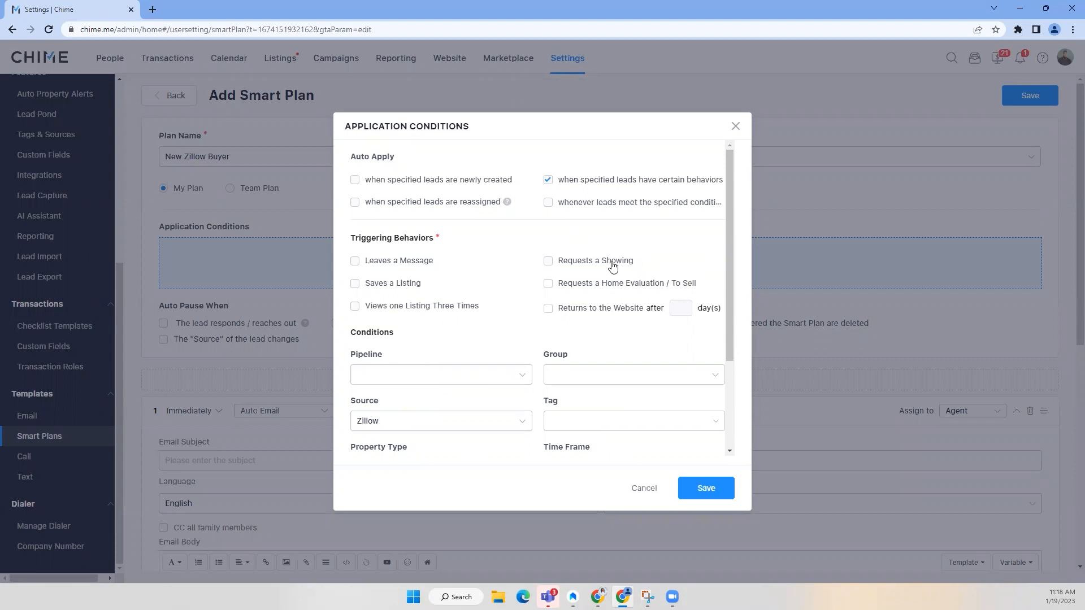
left_click(569, 318)
left_click(548, 309)
left_click(685, 309)
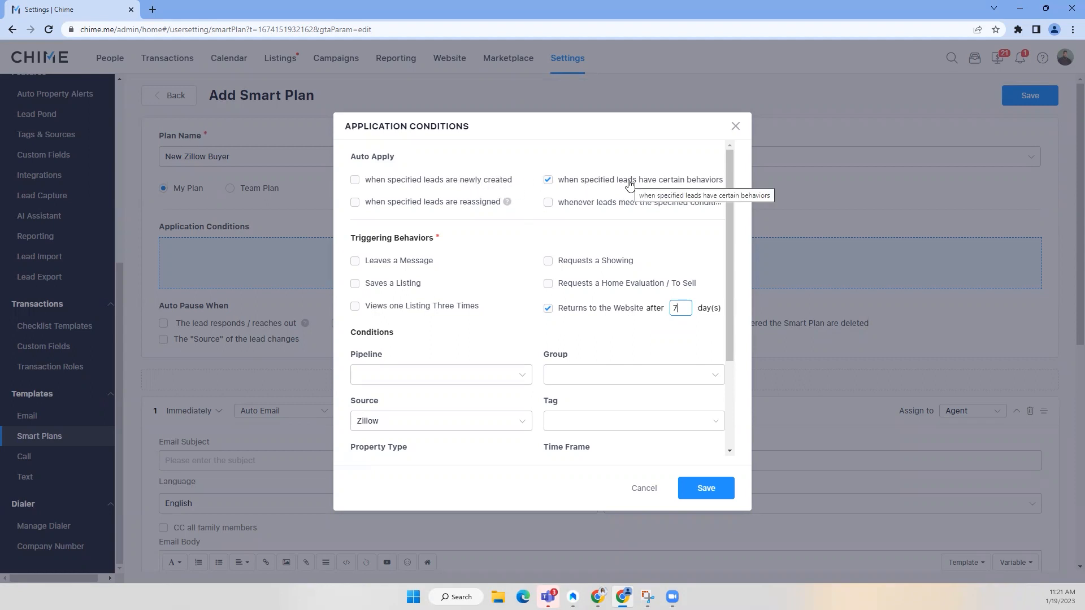
Try auto applying whenever leads meet the specified conditions, first excluding and then including current applicable leads
left_click(546, 204)
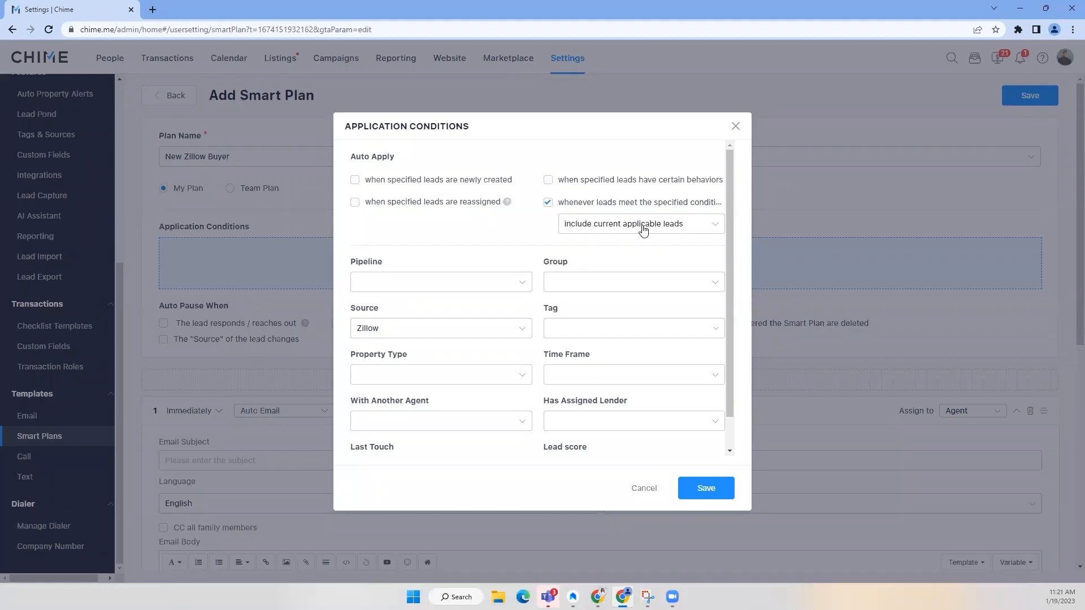
left_click(622, 229)
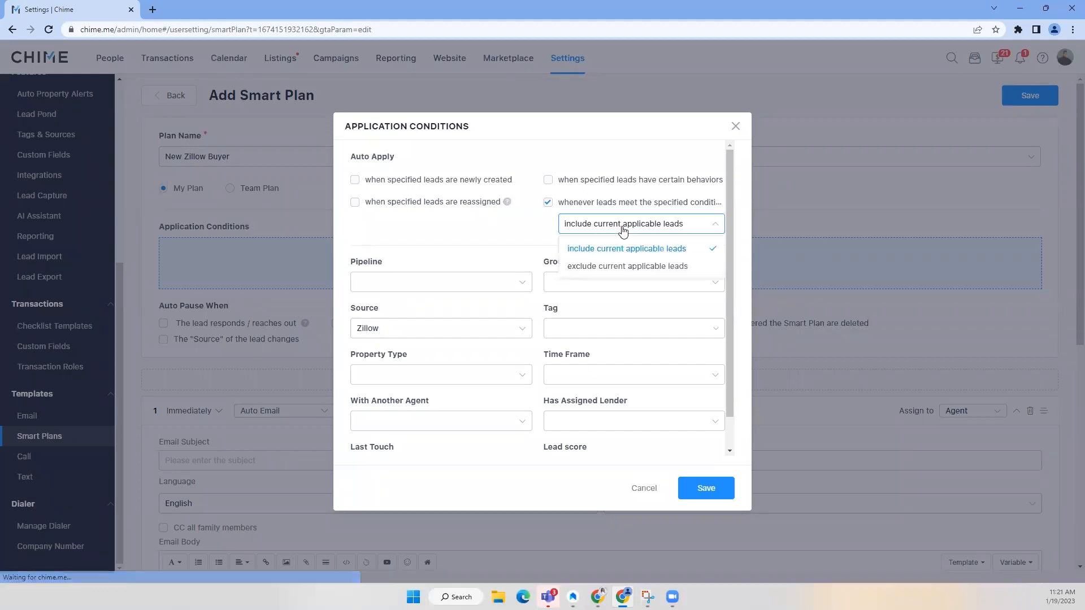
left_click(610, 265)
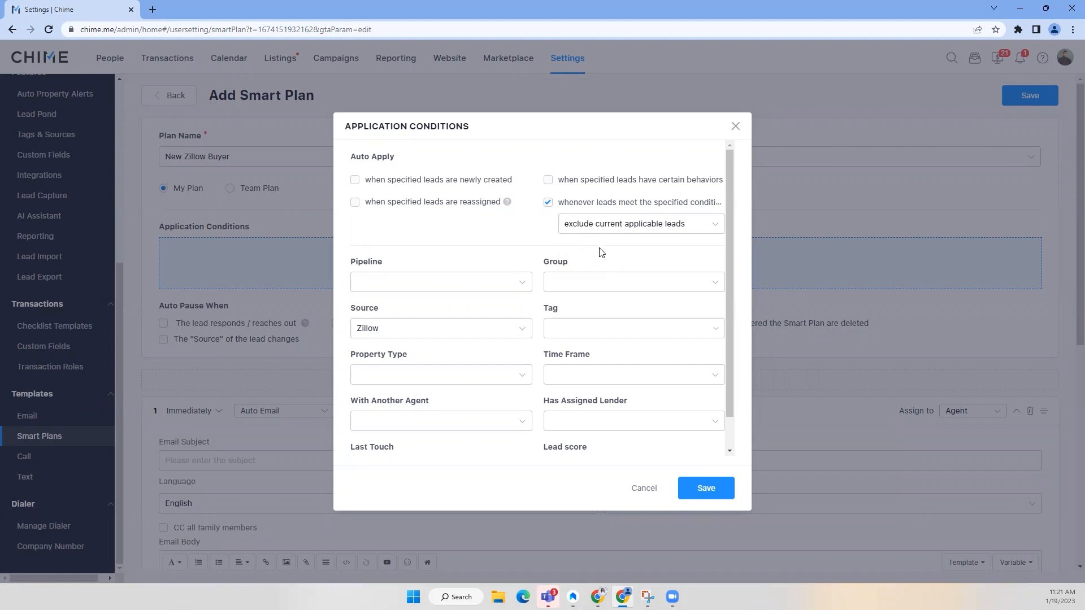
left_click(593, 227)
left_click(601, 258)
left_click(360, 203)
left_click(377, 205)
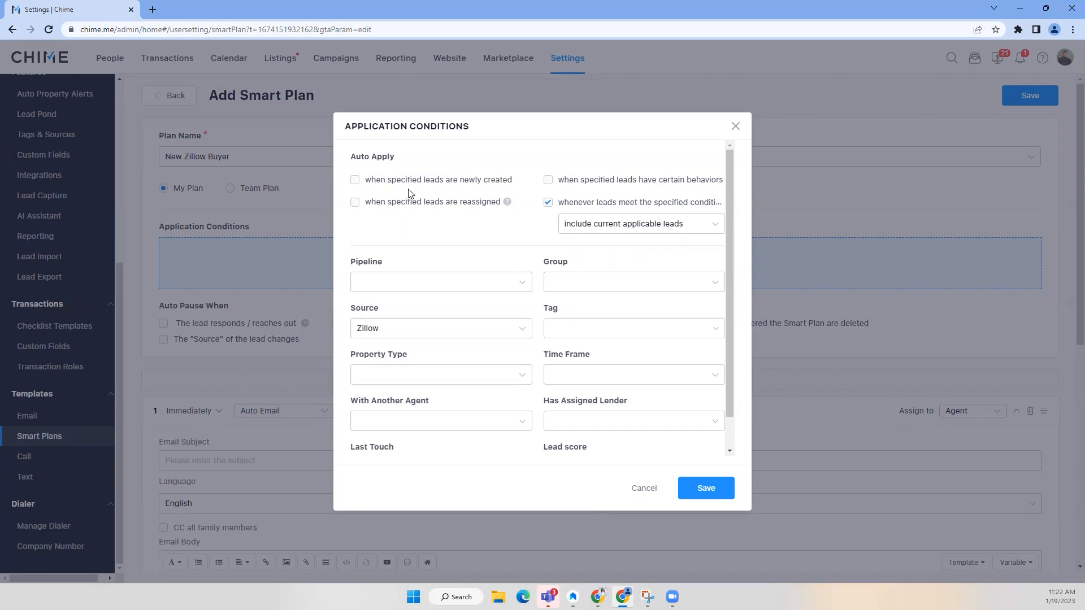
Switch auto apply back to newly created leads, save the application conditions, and reopen them for a brief review
left_click(549, 204)
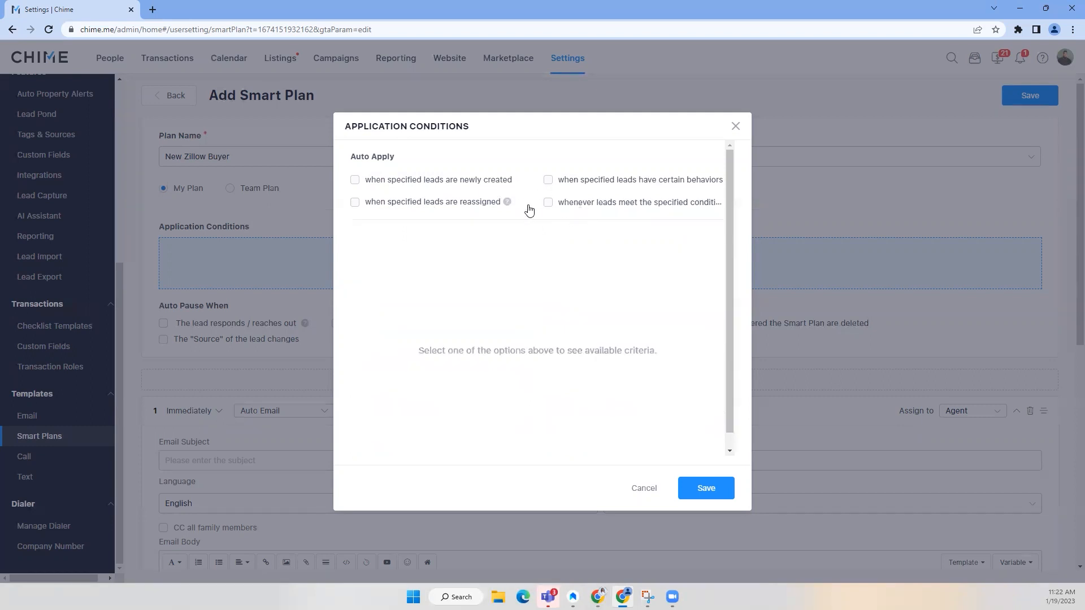
left_click(354, 180)
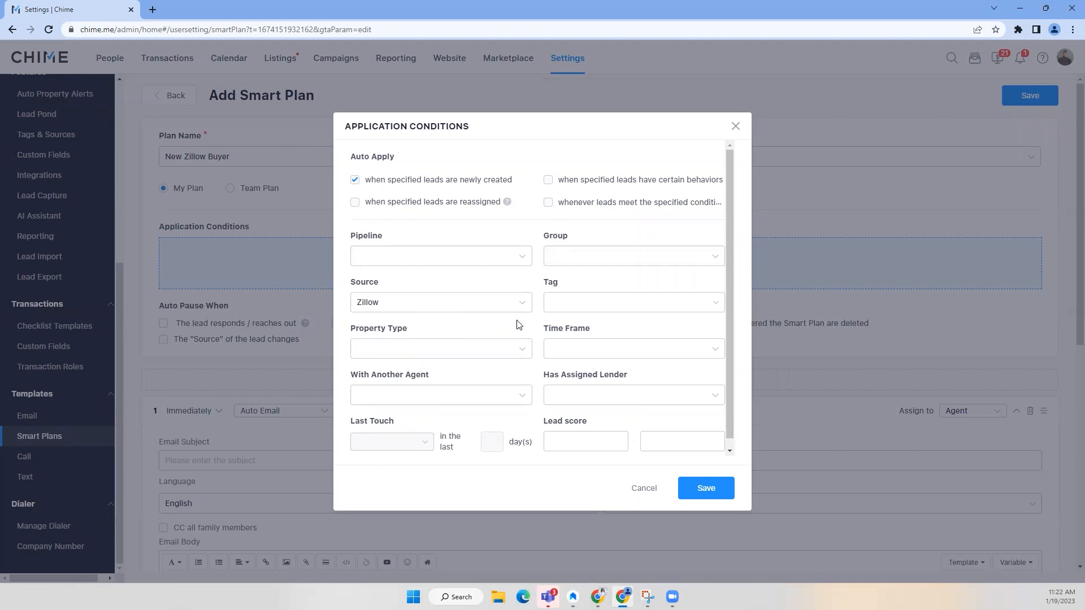
left_click(706, 490)
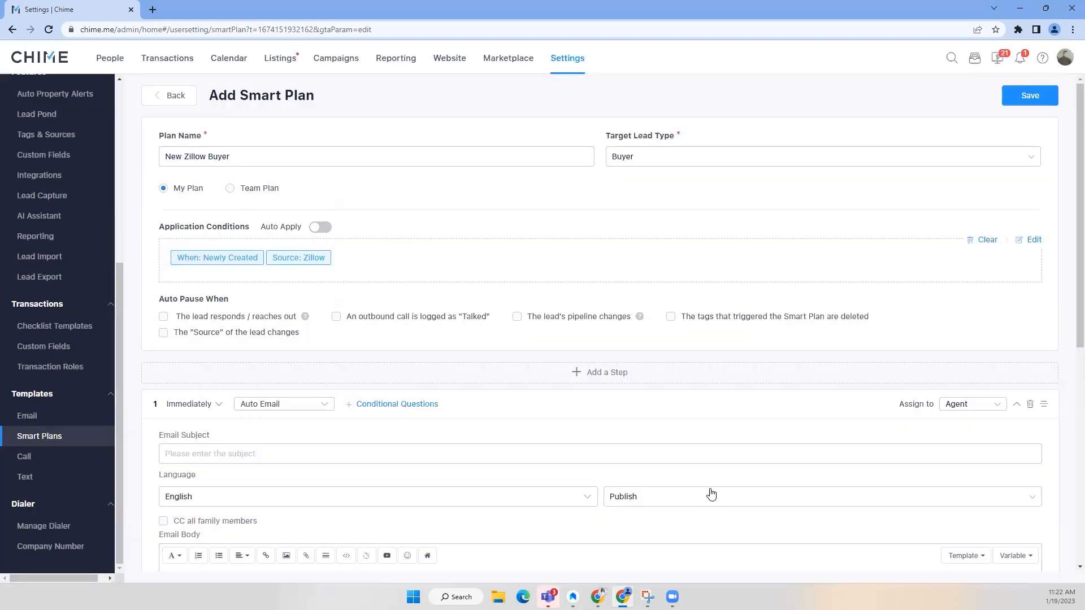
left_click(1026, 240)
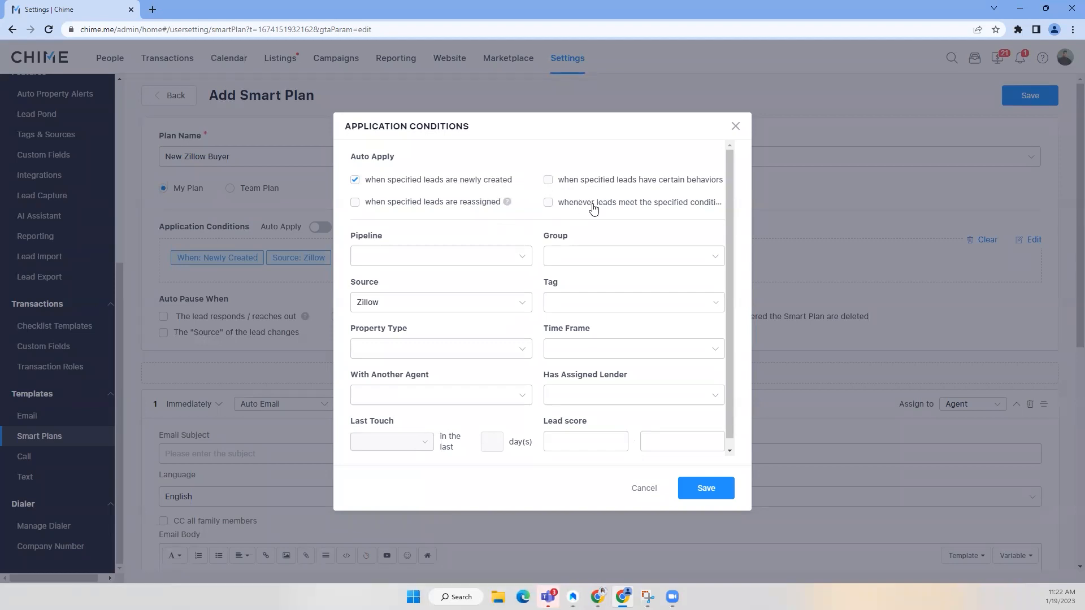
left_click(735, 125)
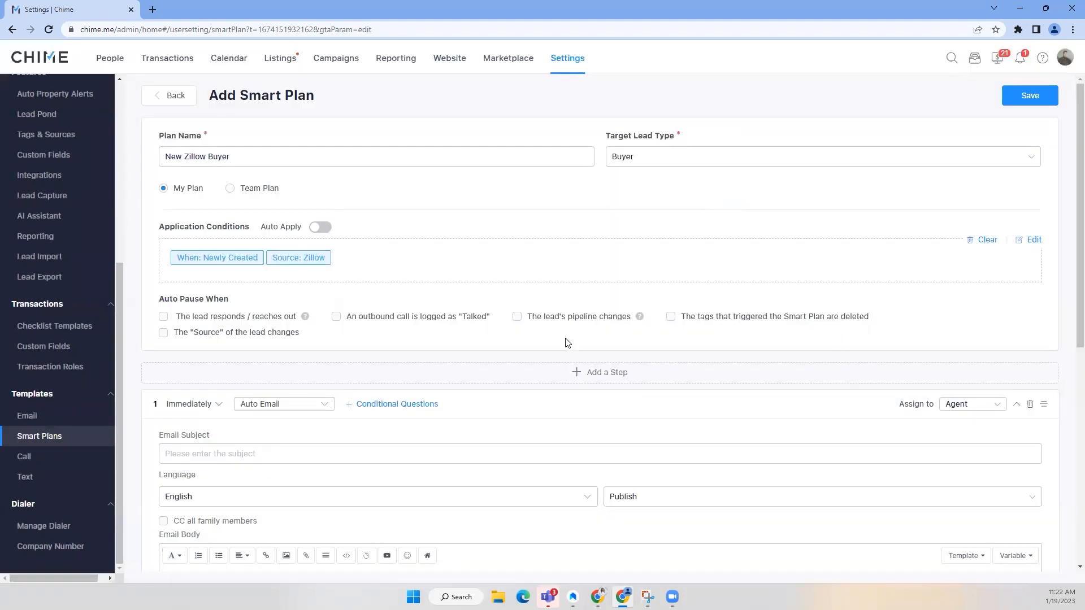
Make the plan auto pause when the lead responds / reaches out
scroll(568, 360, "down", 4)
scroll(588, 396, "up", 4)
scroll(431, 280, "down", 1)
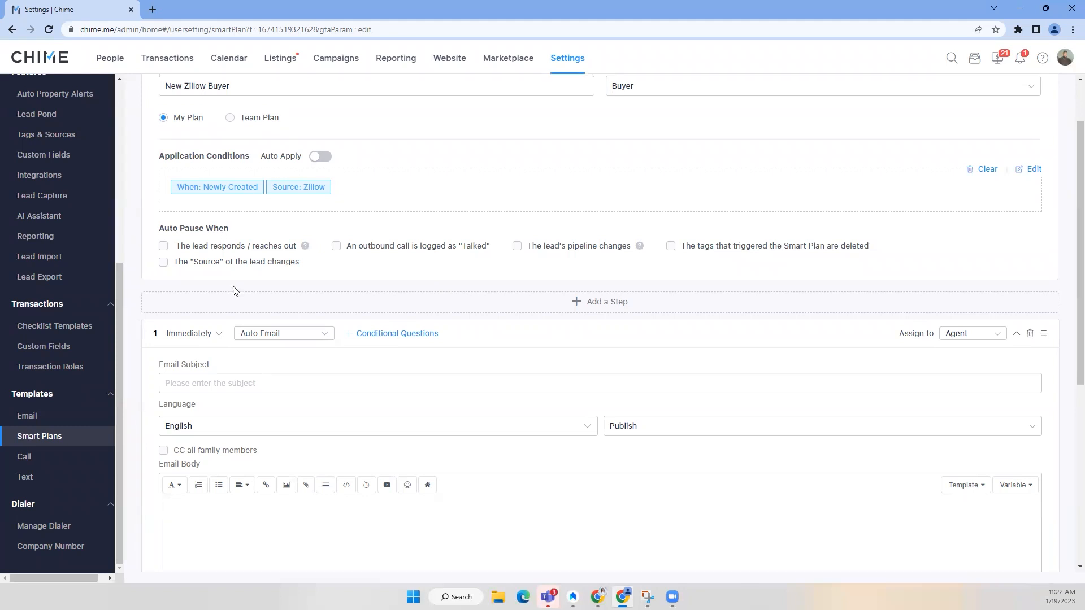
scroll(234, 289, "up", 1)
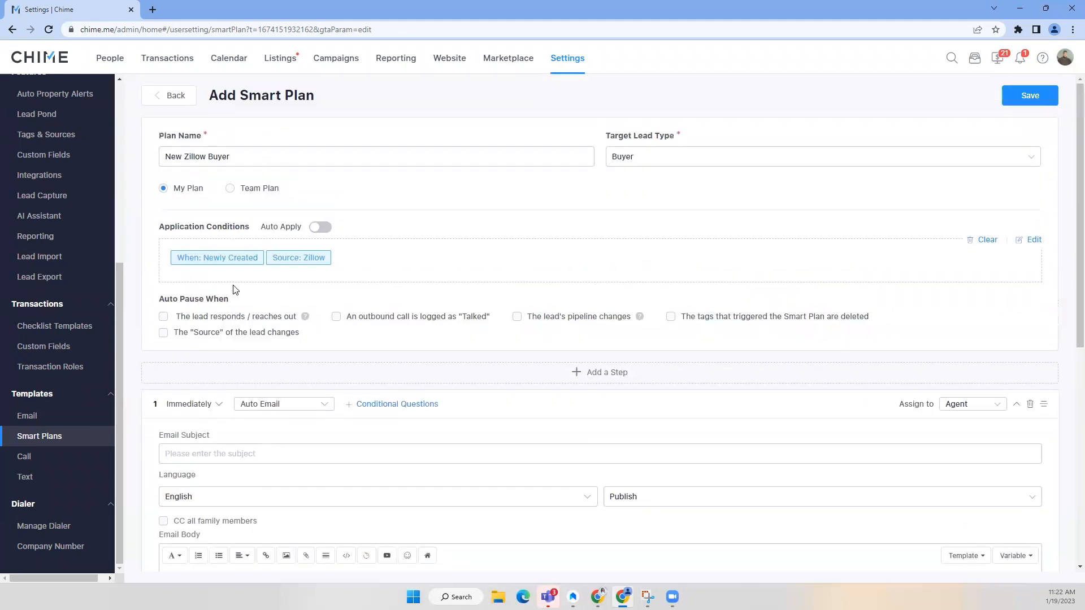
left_click(200, 320)
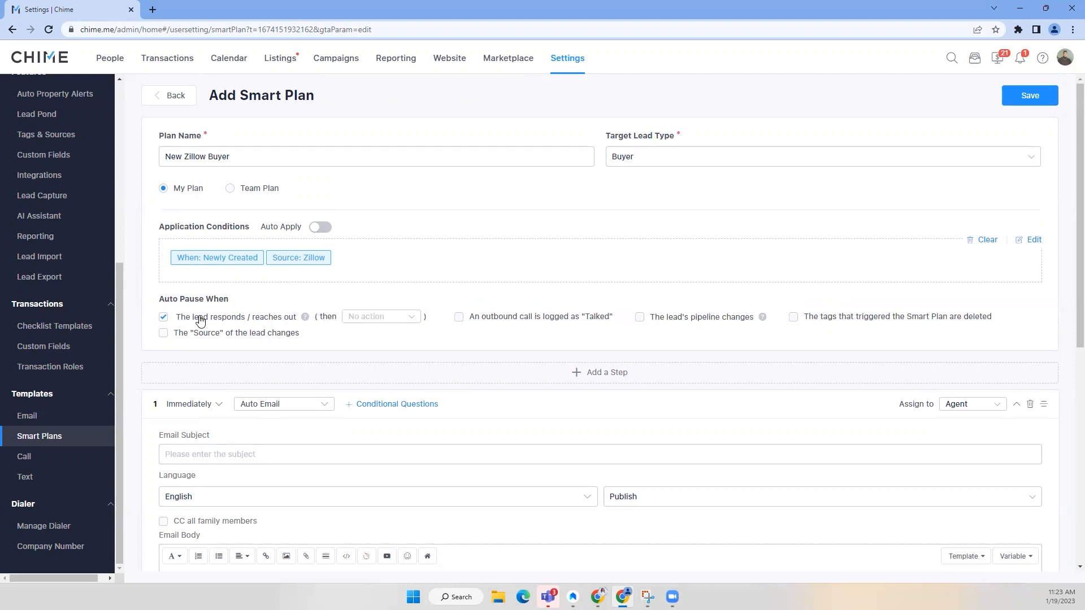
Make the plan also auto pause when an outbound call is logged as "Talked" and when the lead's pipeline changes
left_click(494, 320)
left_click(669, 321)
Set the first Auto Email step to wait 10 minutes, limited to the 8:00 AM to 8:00 PM window
scroll(455, 350, "down", 1)
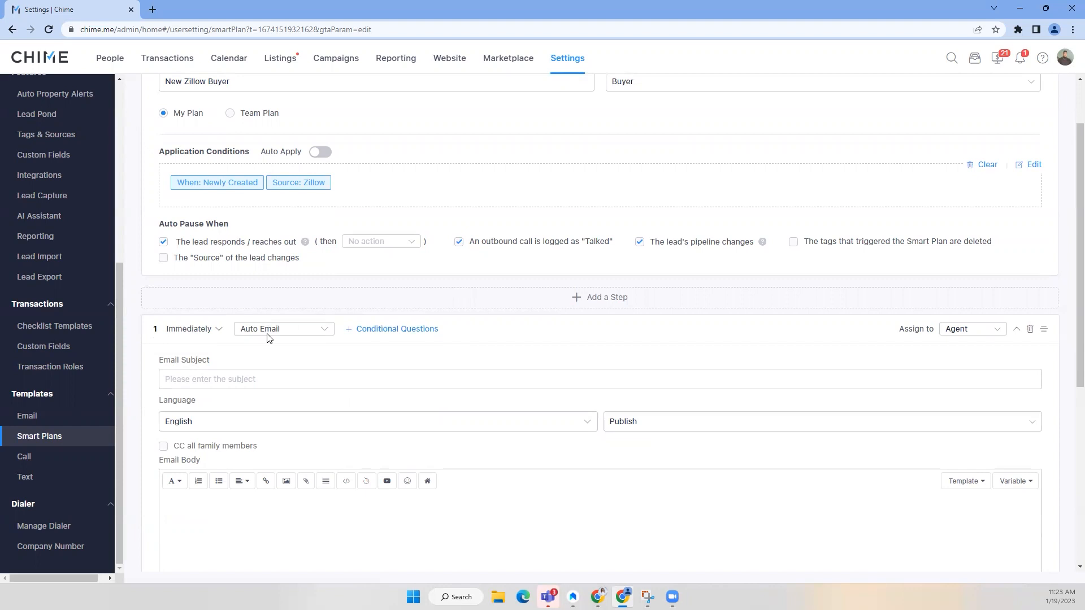
scroll(192, 347, "down", 1)
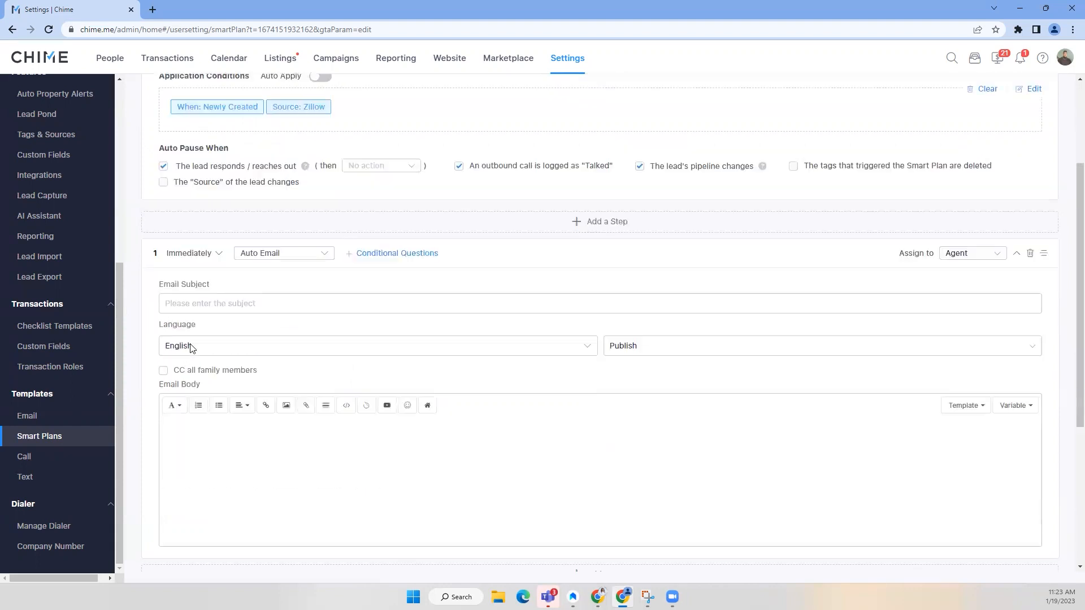
left_click(215, 257)
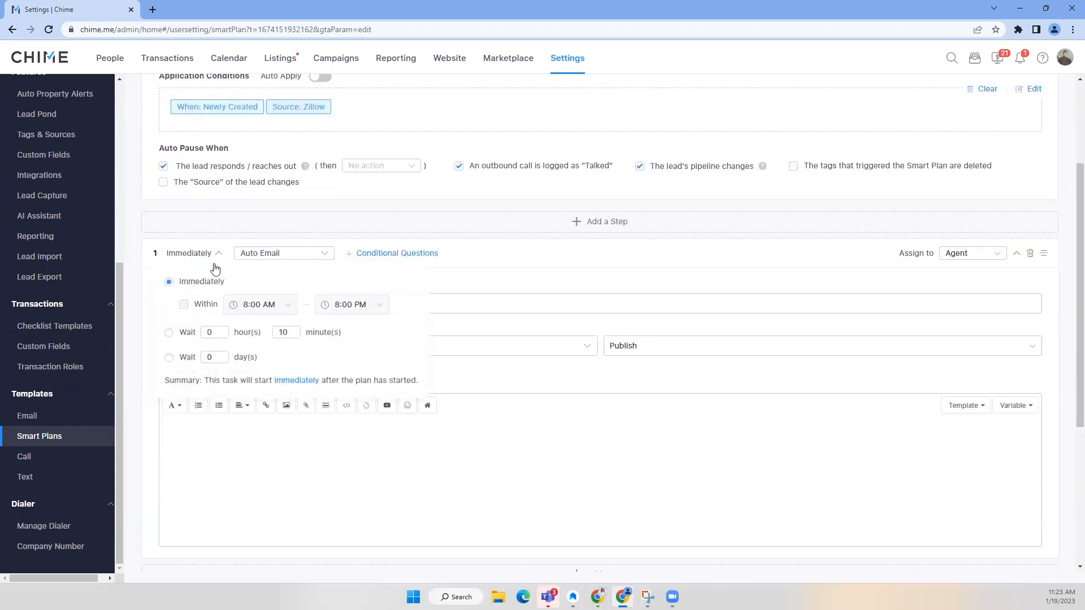
left_click(189, 333)
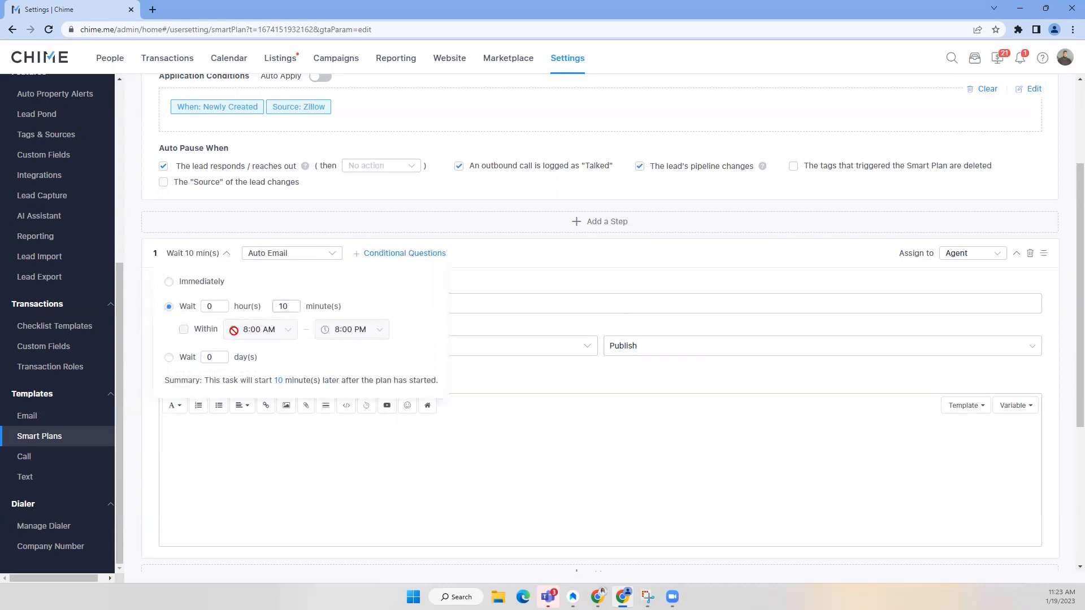
left_click(204, 337)
left_click(490, 261)
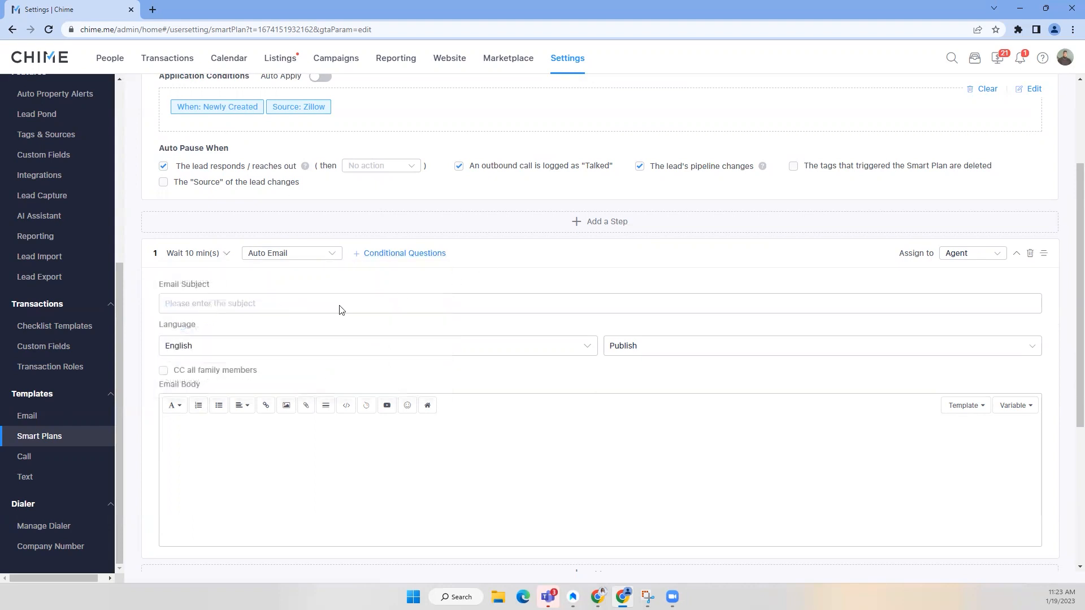
Fill the first email with subject "ftert erert" and body "r t yrtrt yrt", and CC all family members
left_click(308, 304)
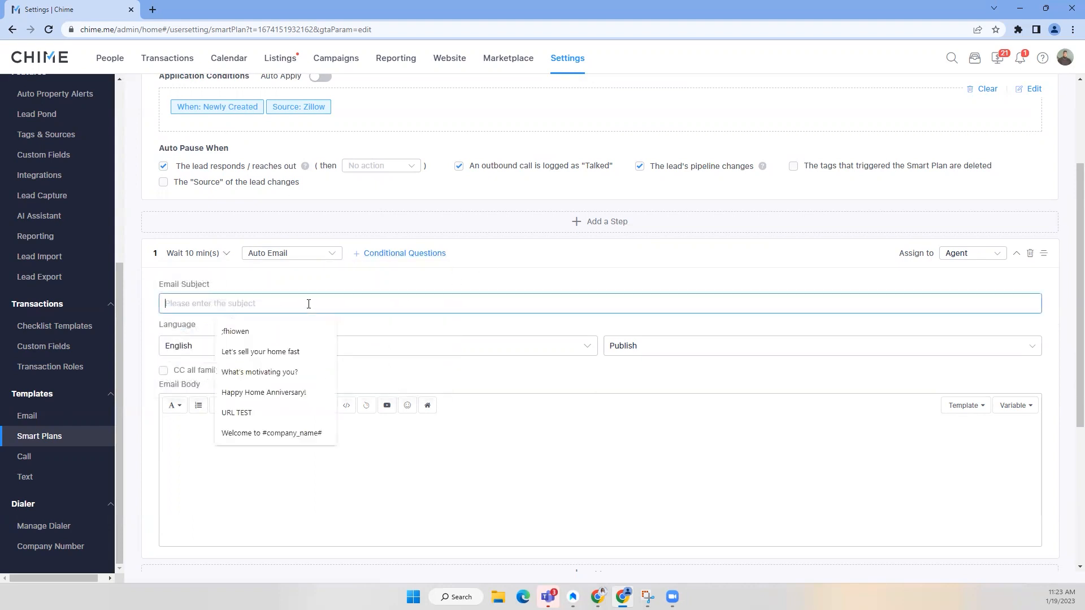
type("ftert erert")
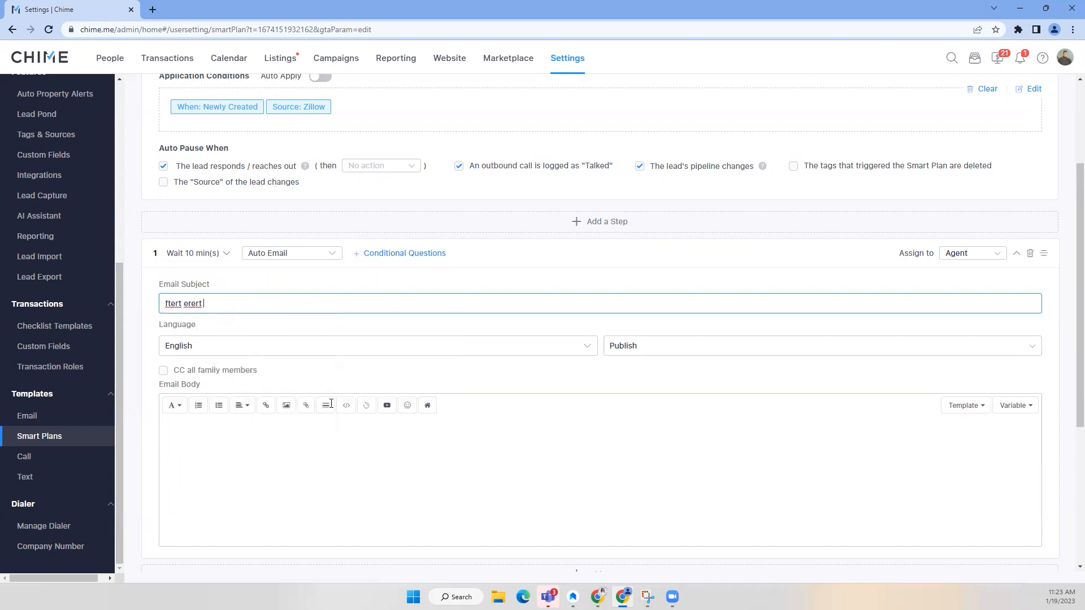
left_click(332, 463)
type("r t yrtrt yrt")
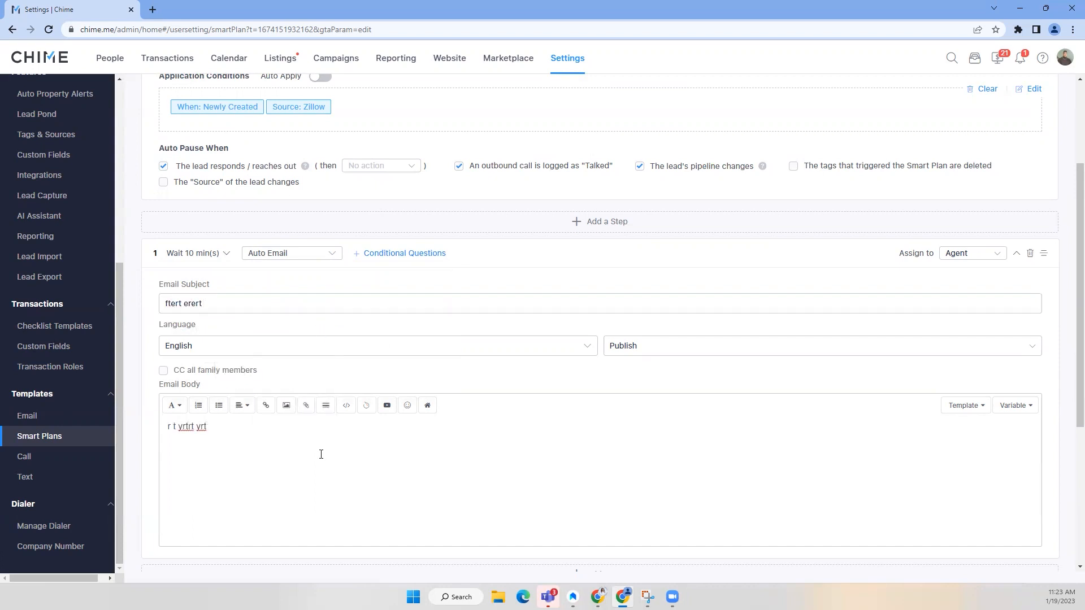
scroll(320, 454, "down", 2)
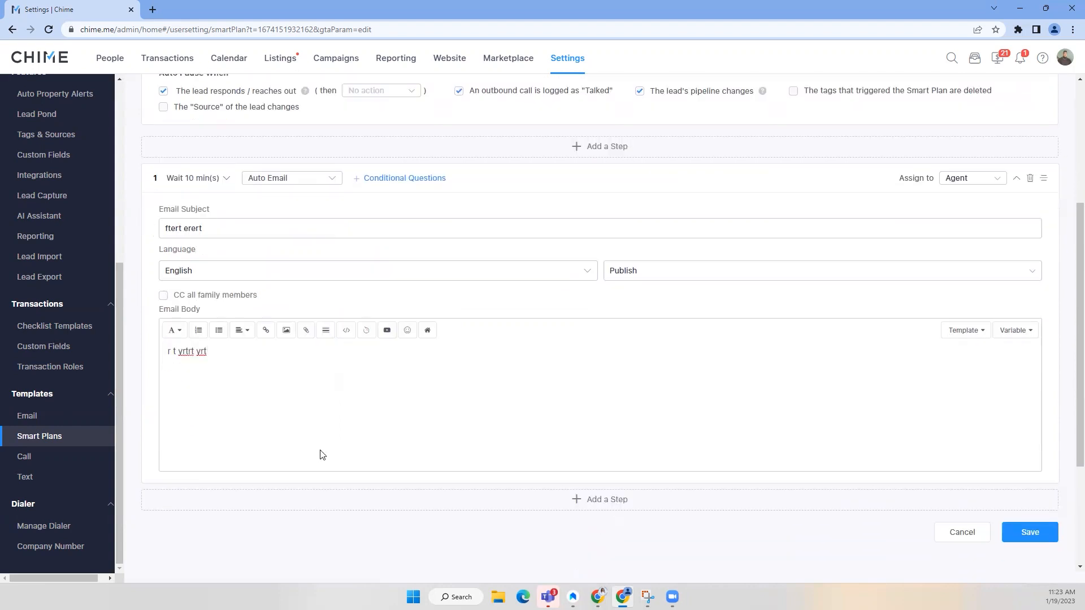
left_click(164, 295)
Add a second step below the first email and make it an Auto Text
scroll(510, 405, "up", 2)
scroll(512, 404, "down", 2)
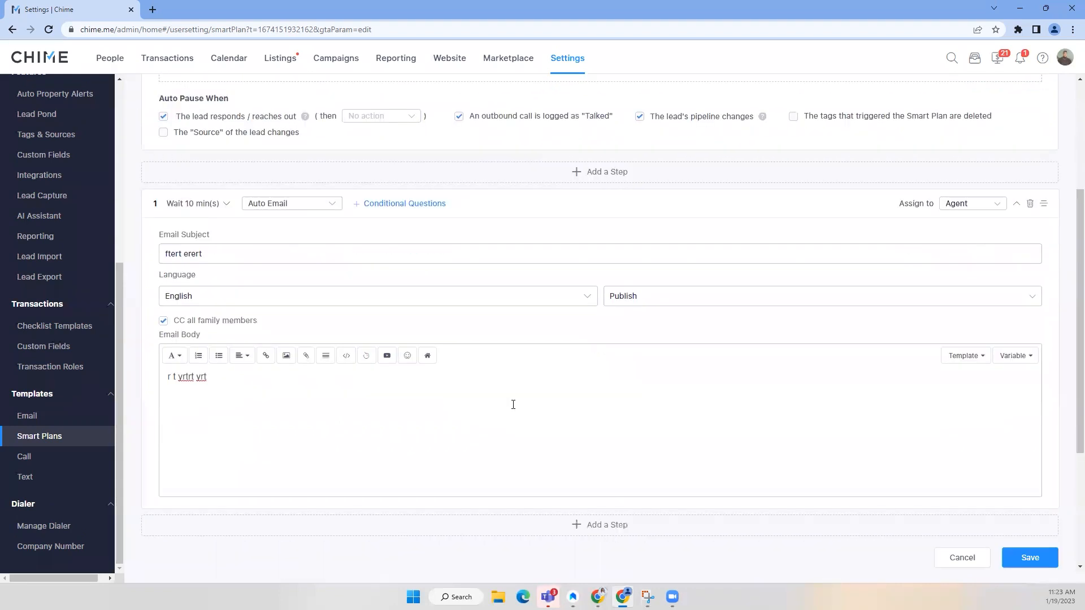
scroll(513, 405, "up", 1)
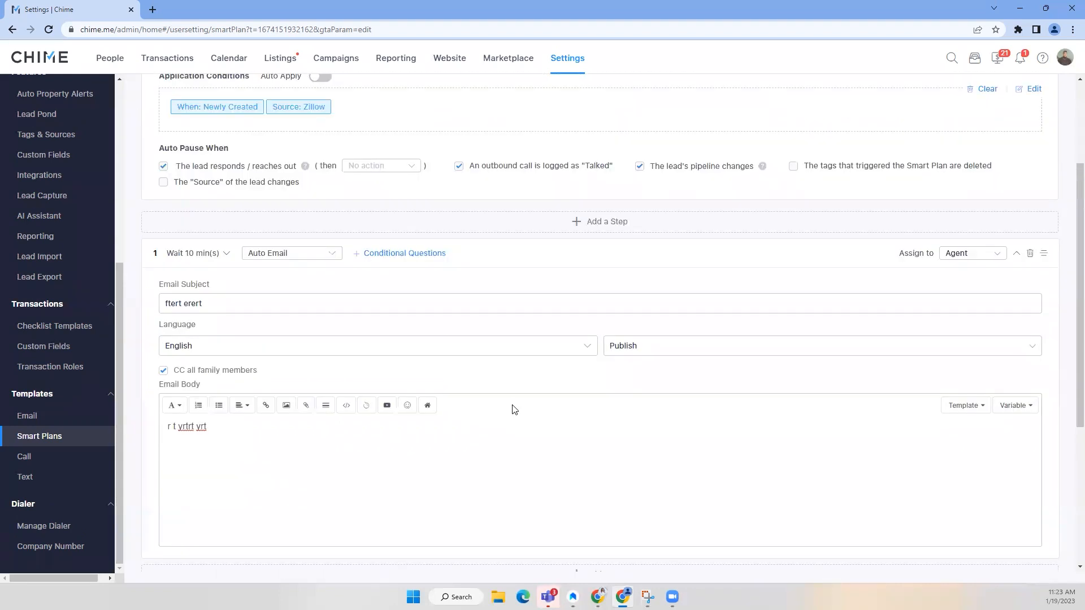
scroll(512, 409, "down", 2)
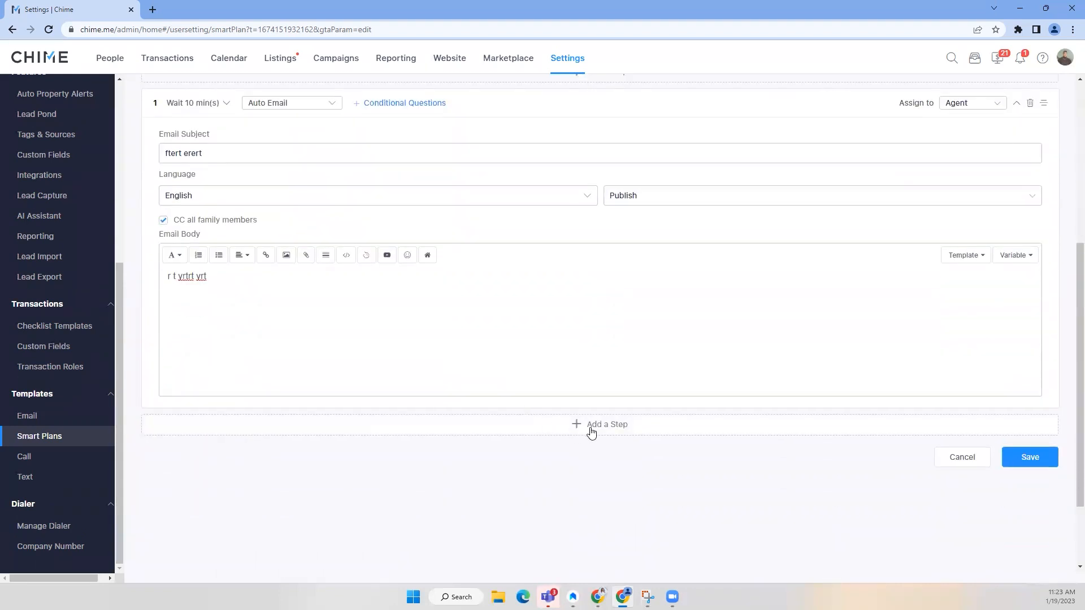
left_click(590, 429)
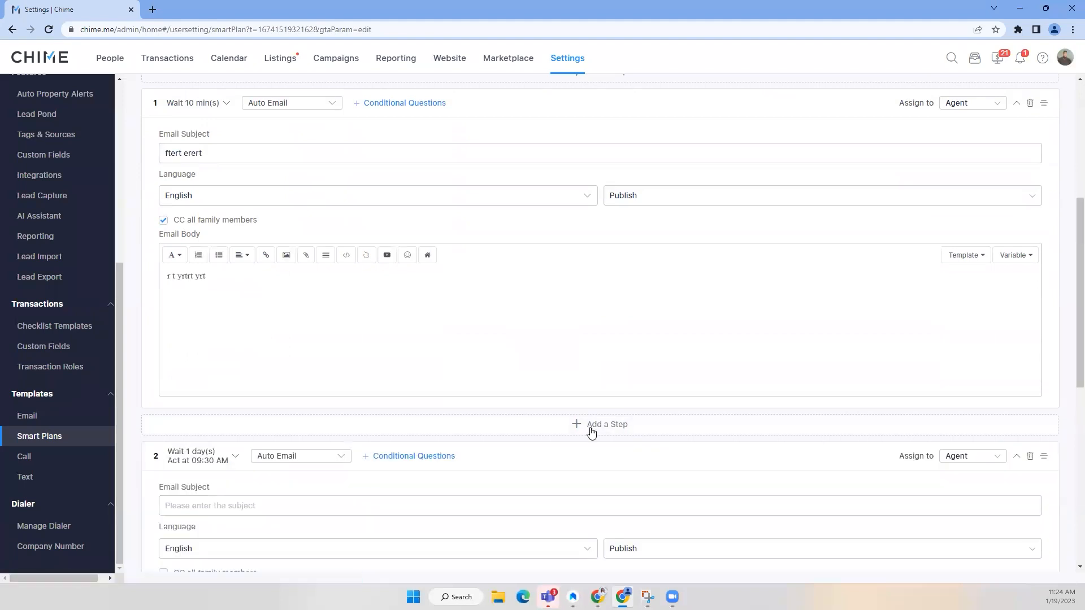
scroll(590, 429, "down", 2)
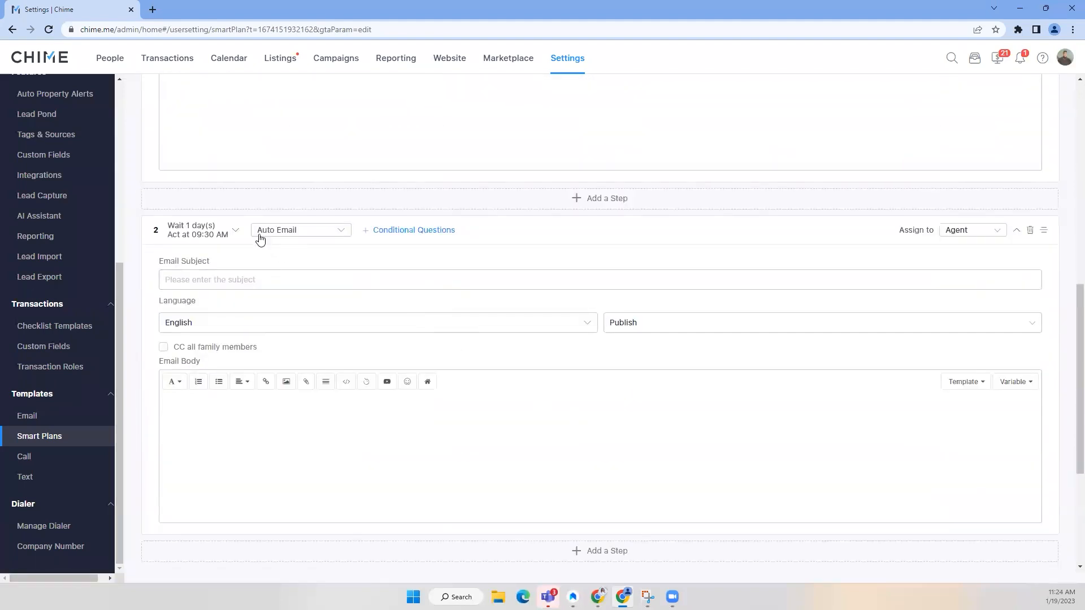
left_click(282, 230)
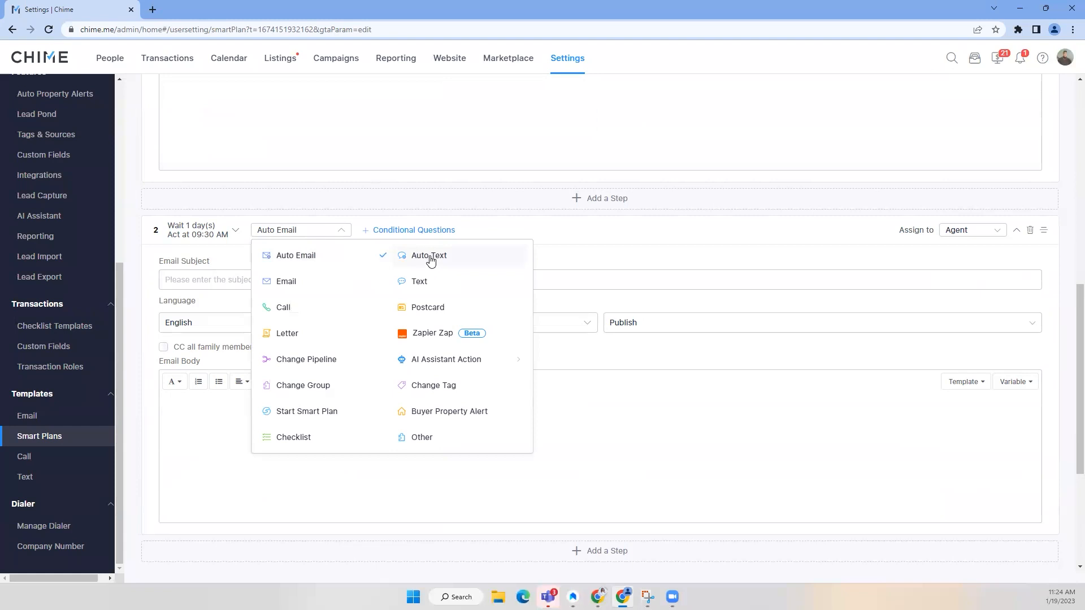
left_click(429, 257)
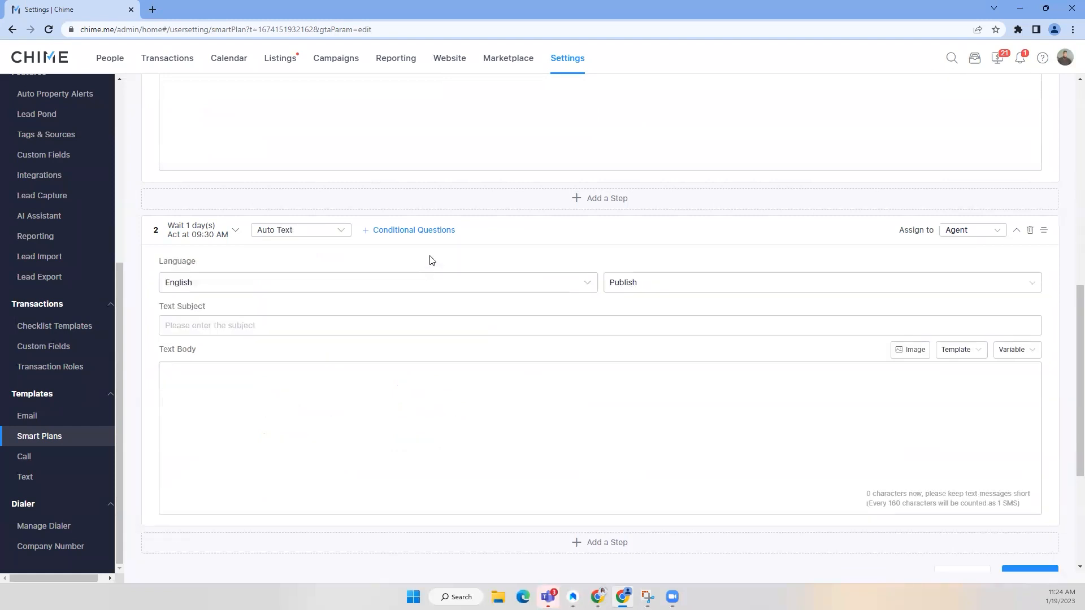
Set the Auto Text to wait 15 minutes within 8:00 AM to 8:00 PM, and load the "Drop the Ball (cold leads)" template
left_click(236, 234)
left_click(180, 284)
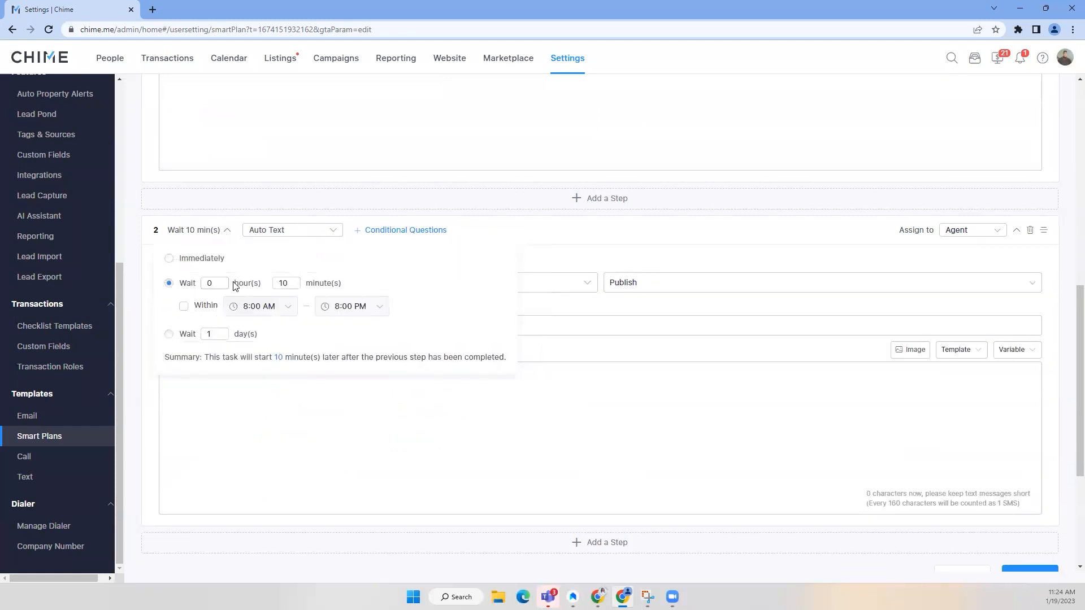
double_click(286, 283)
type("15")
left_click(183, 306)
left_click(558, 260)
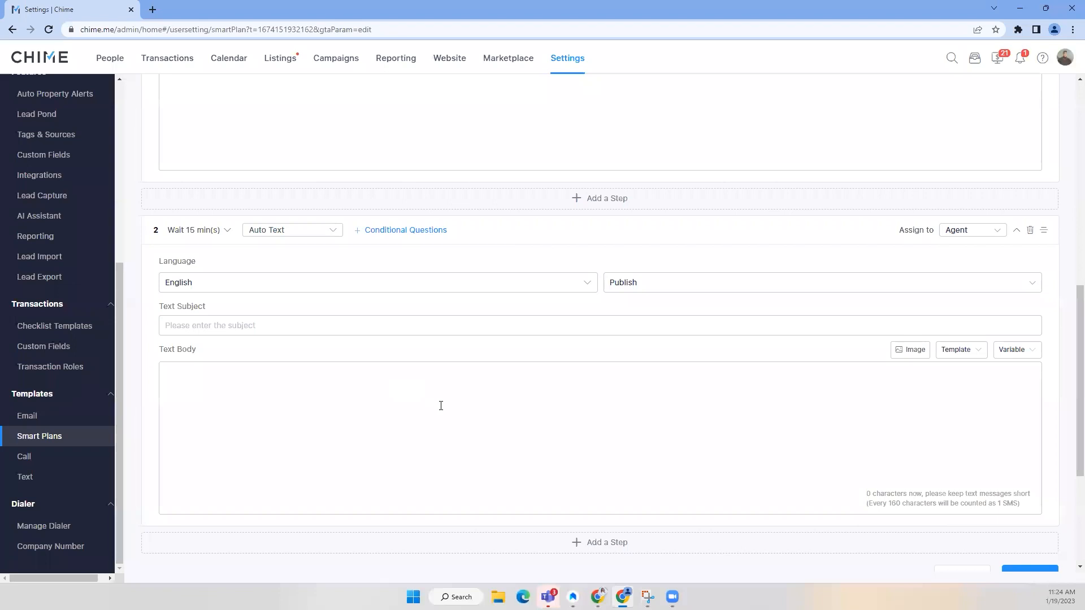
left_click(971, 354)
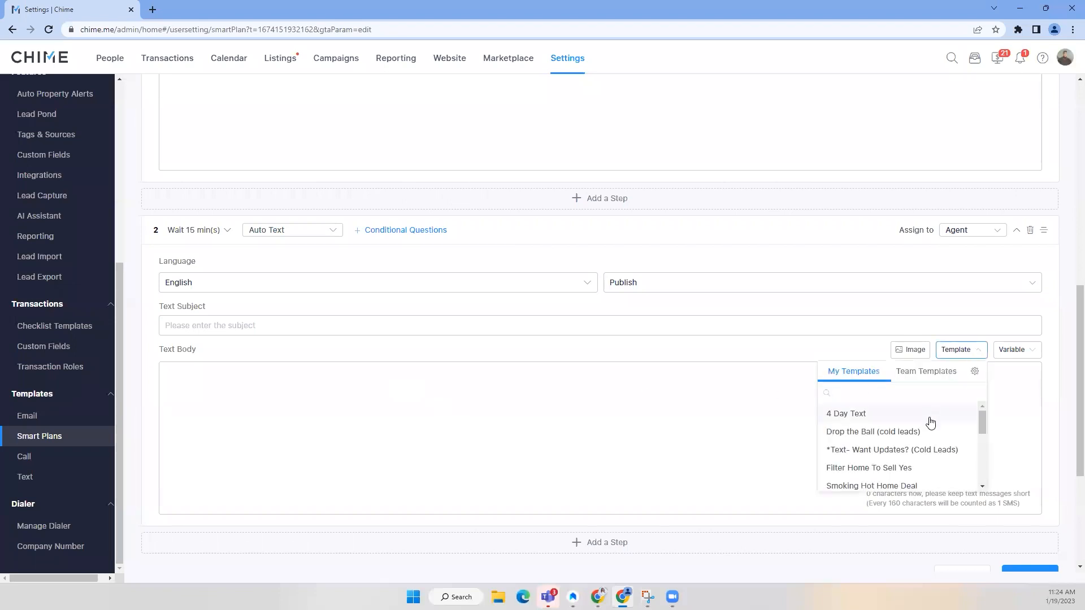
left_click(922, 438)
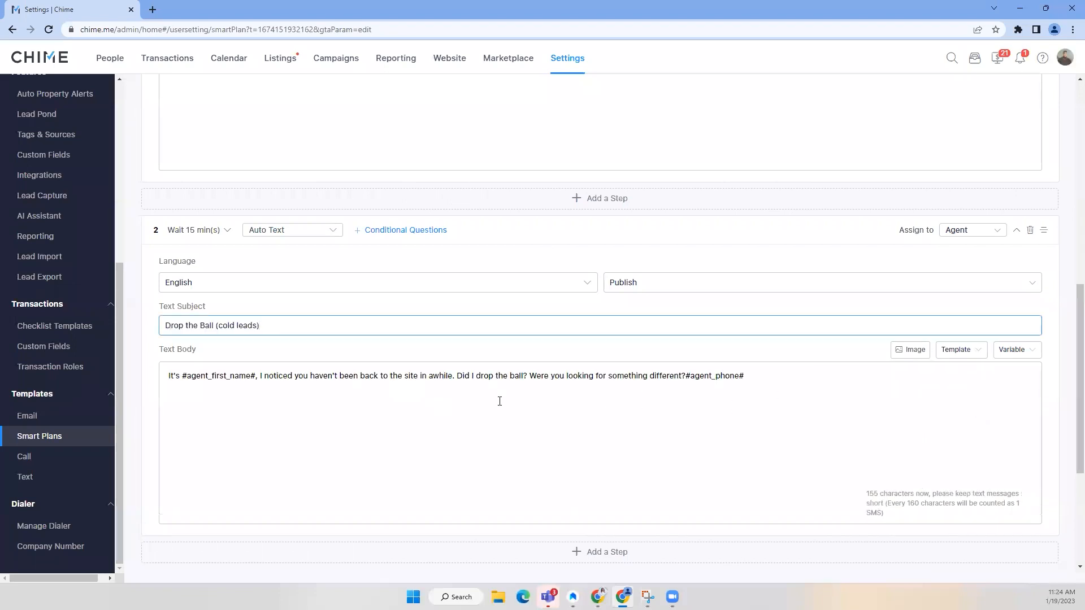
Add a third step after the Auto Text and make it a Call, keeping the 1-day wait
scroll(552, 375, "down", 4)
scroll(553, 374, "up", 1)
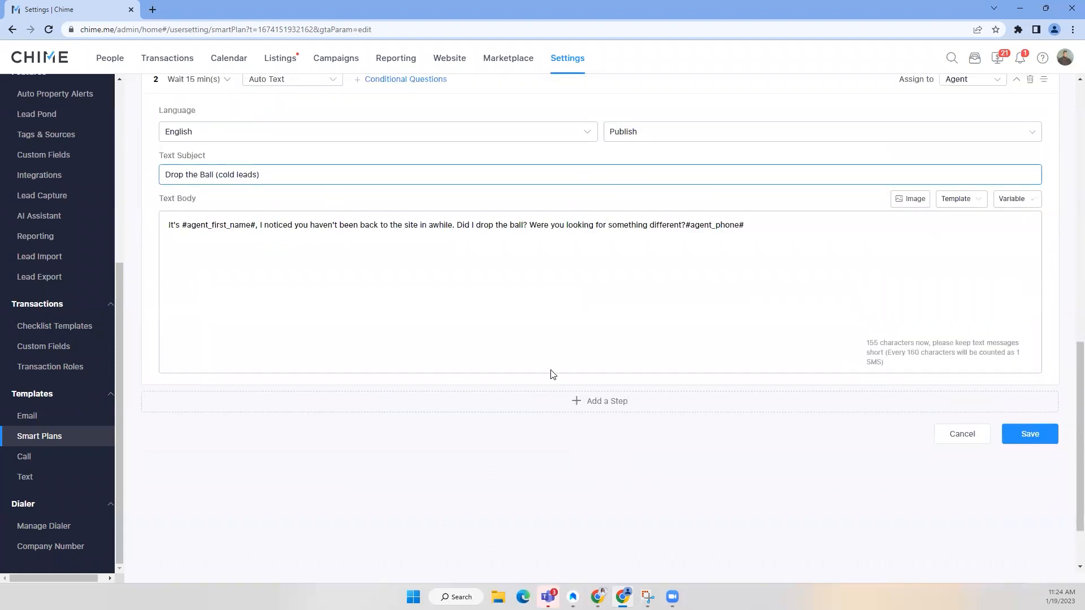
scroll(552, 374, "down", 1)
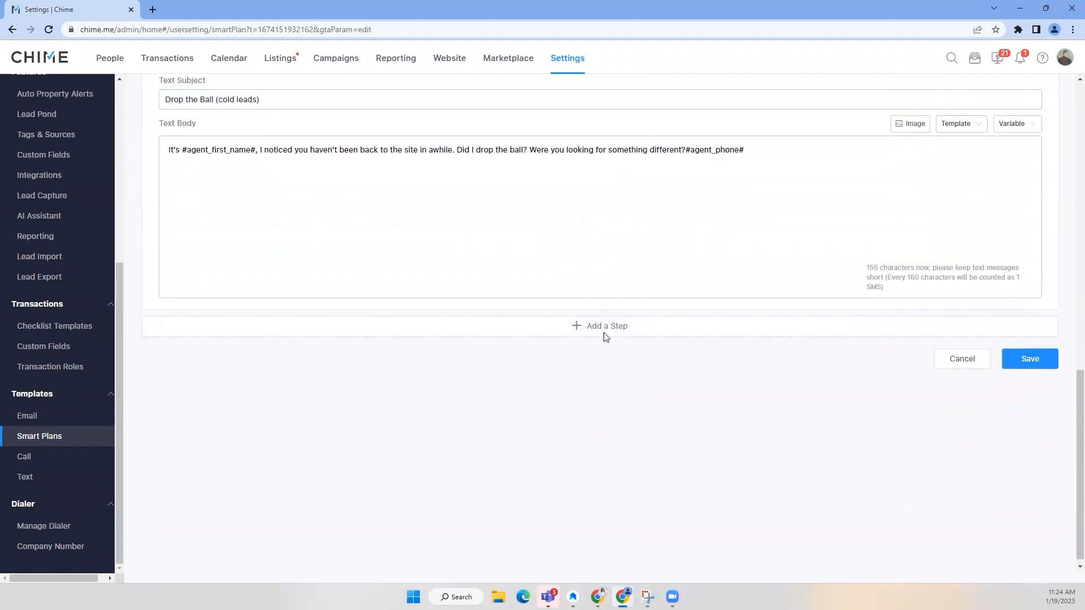
left_click(603, 336)
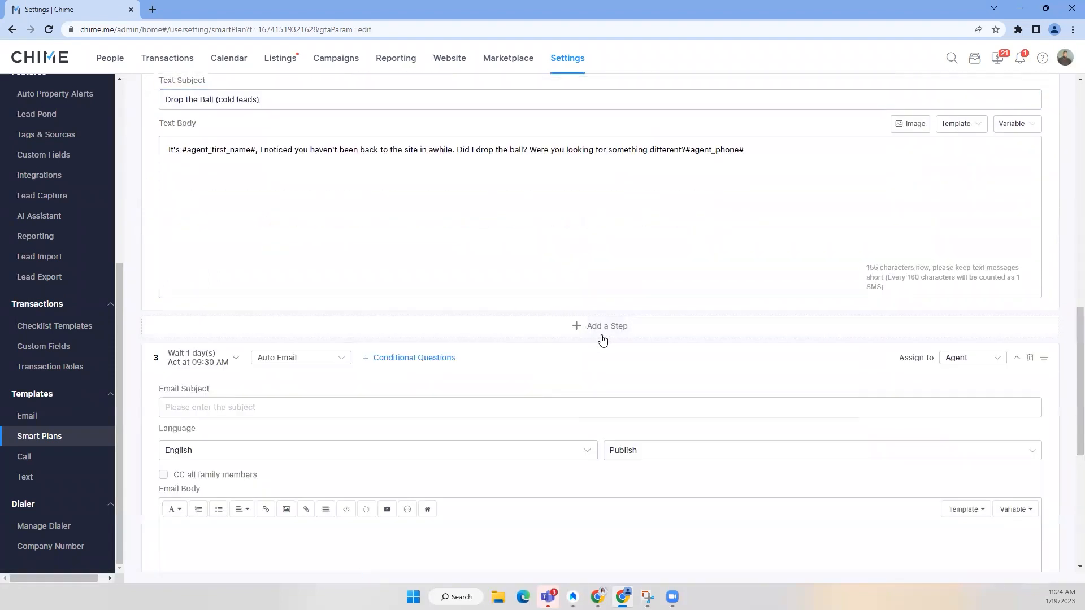
left_click(236, 362)
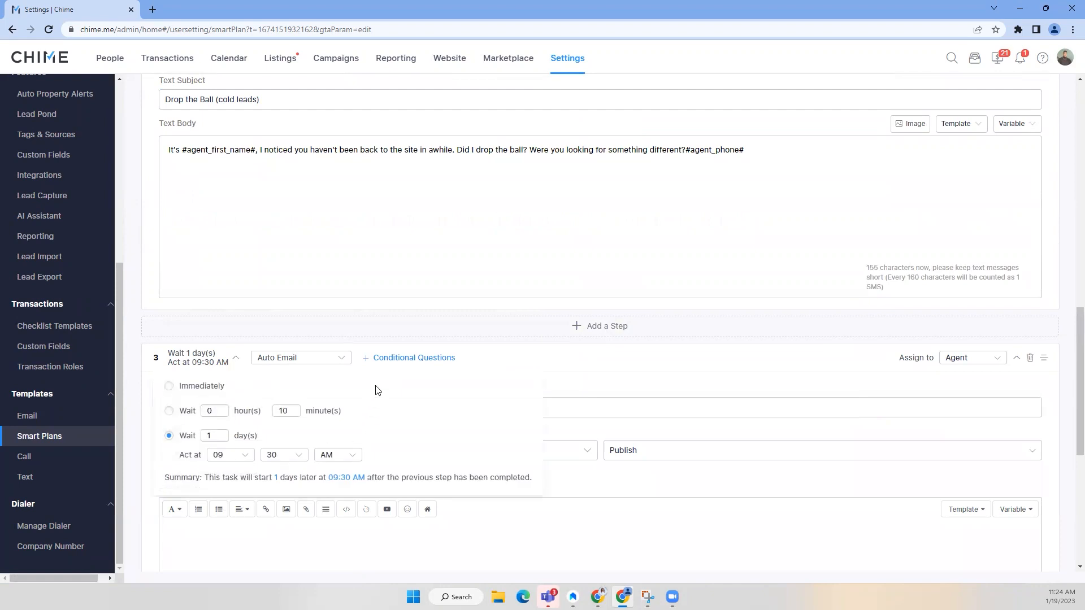
left_click(345, 362)
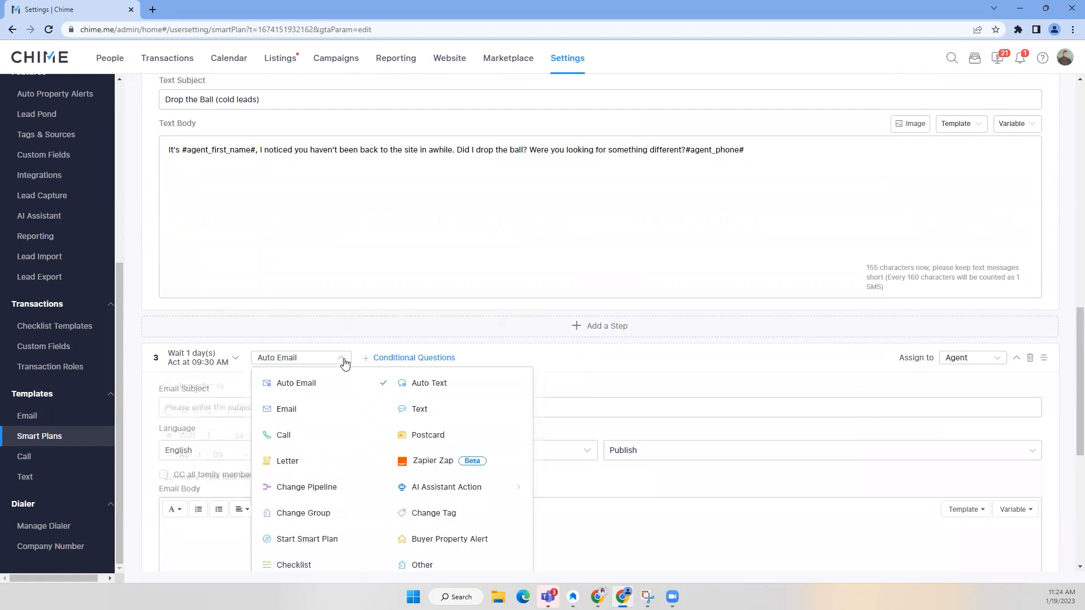
left_click(307, 433)
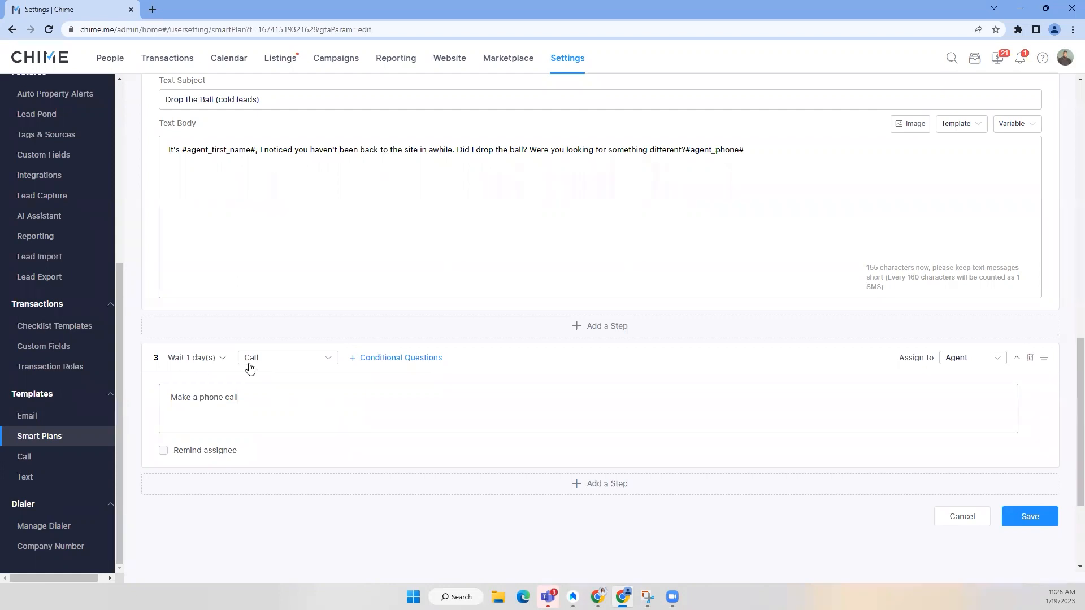
Have the Call step remind the assignee by SMS at due time
scroll(260, 400, "up", 7)
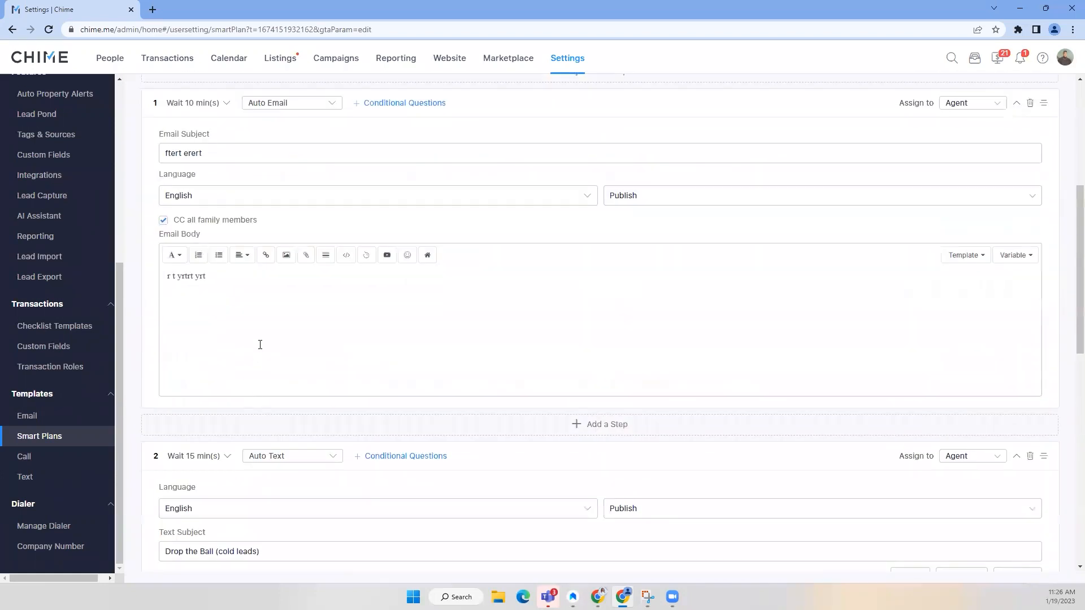
scroll(280, 400, "down", 8)
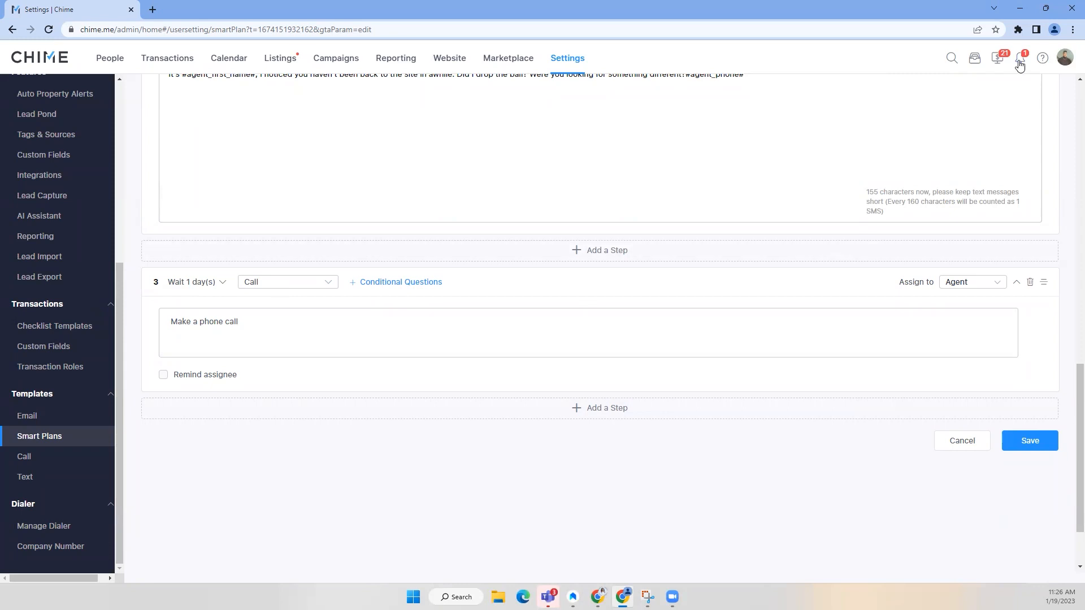
left_click(164, 375)
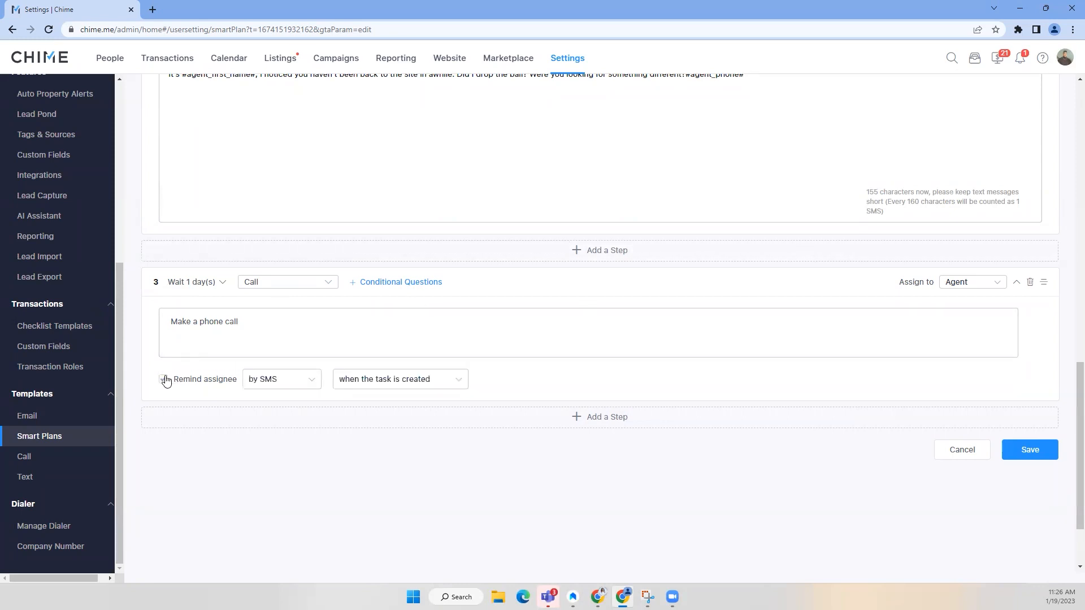
left_click(367, 380)
left_click(380, 404)
Add a fourth Auto Email step with subject "teyeb56" and body "rtbyrtbytryrr"
scroll(513, 450, "down", 1)
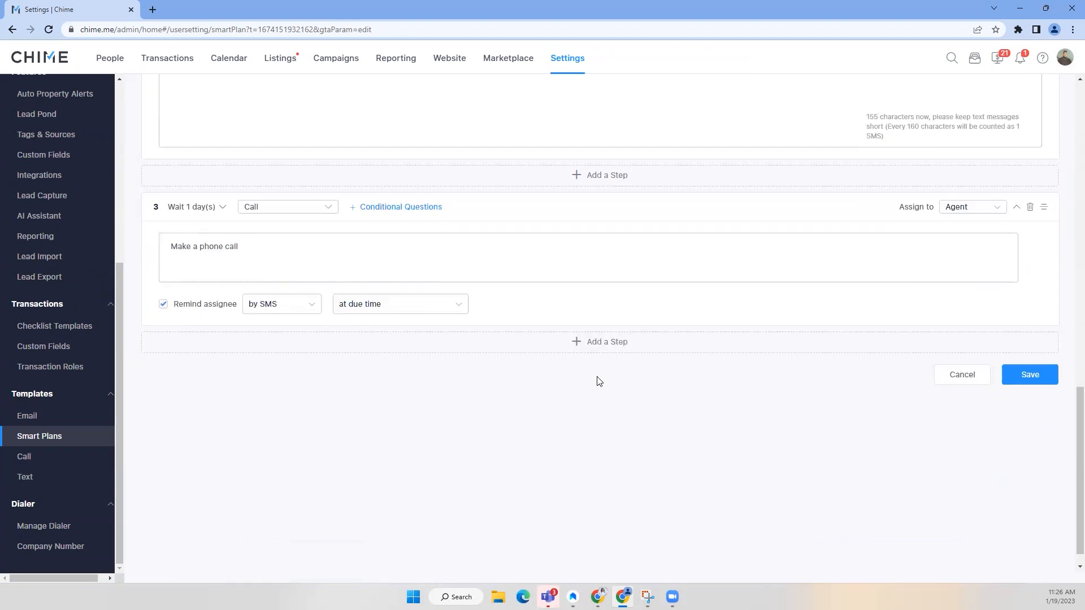
left_click(593, 342)
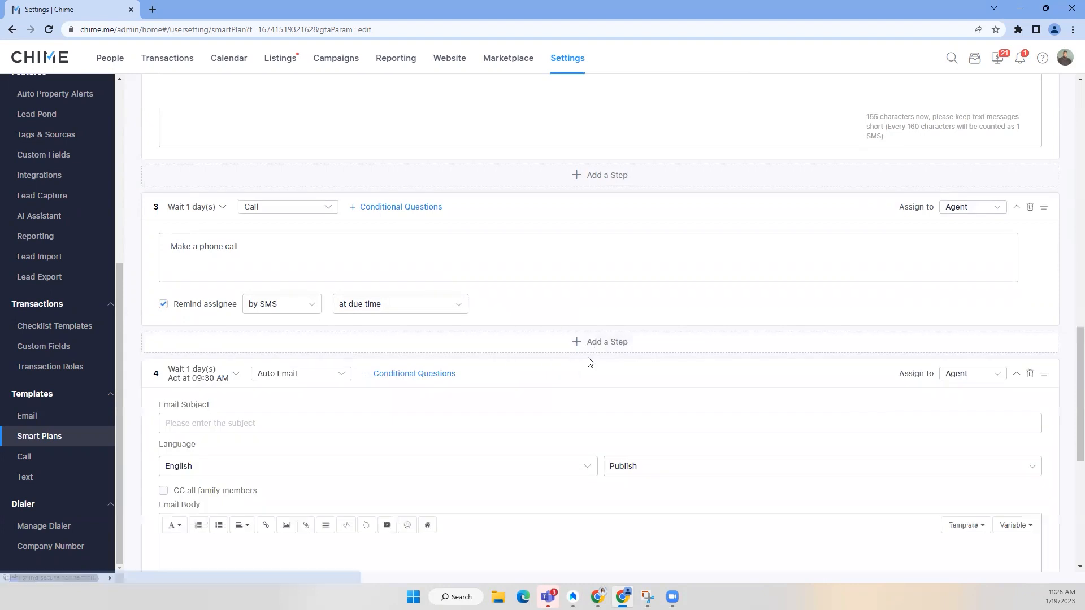
left_click(383, 425)
type("teyeb56")
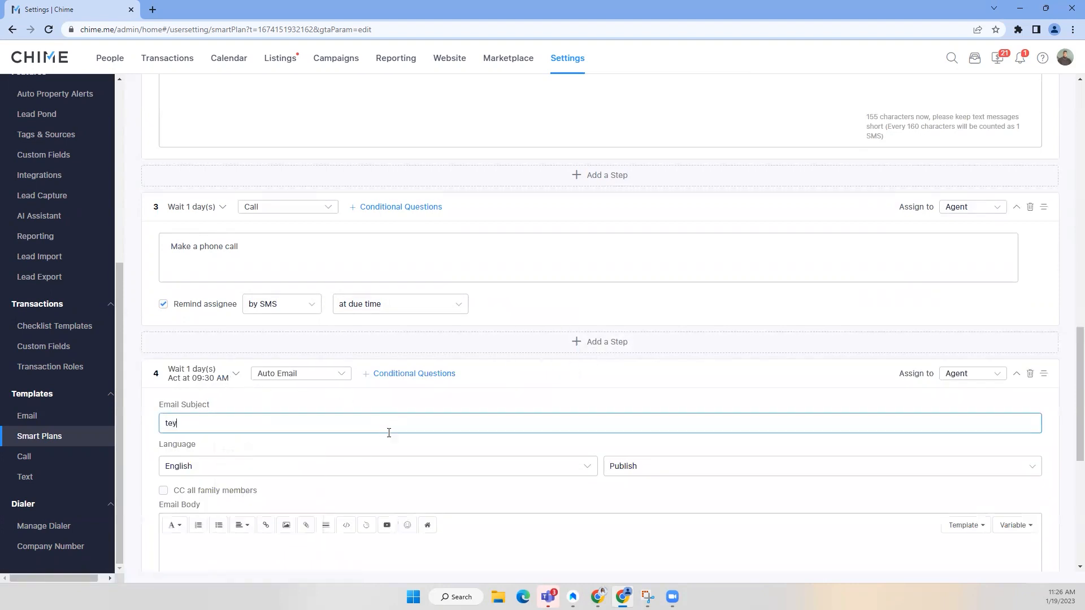
left_click(453, 547)
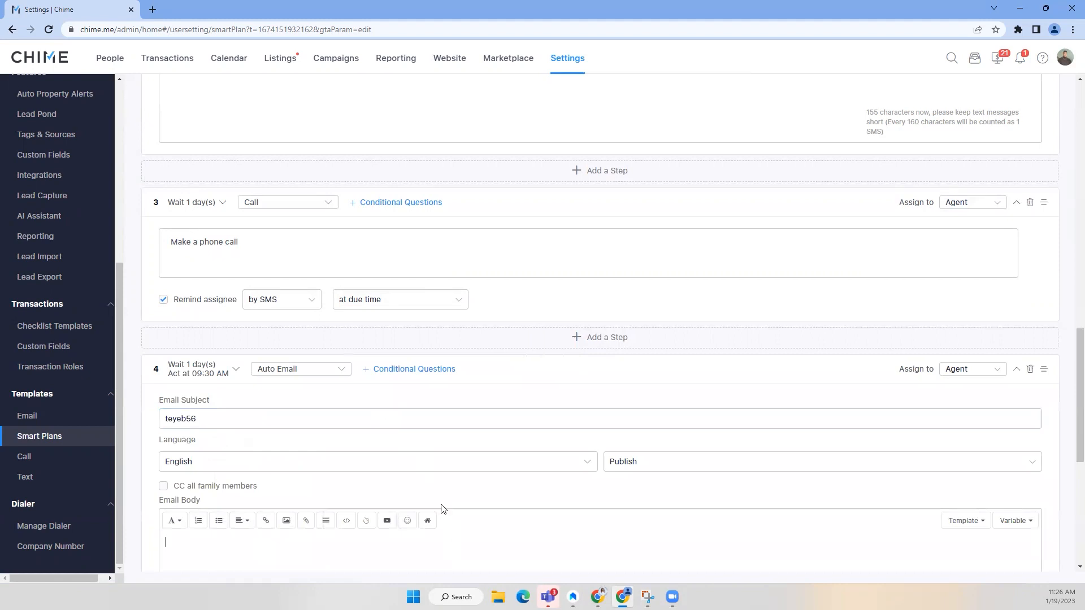
scroll(443, 506, "down", 3)
type("rtbyrtbytryrr")
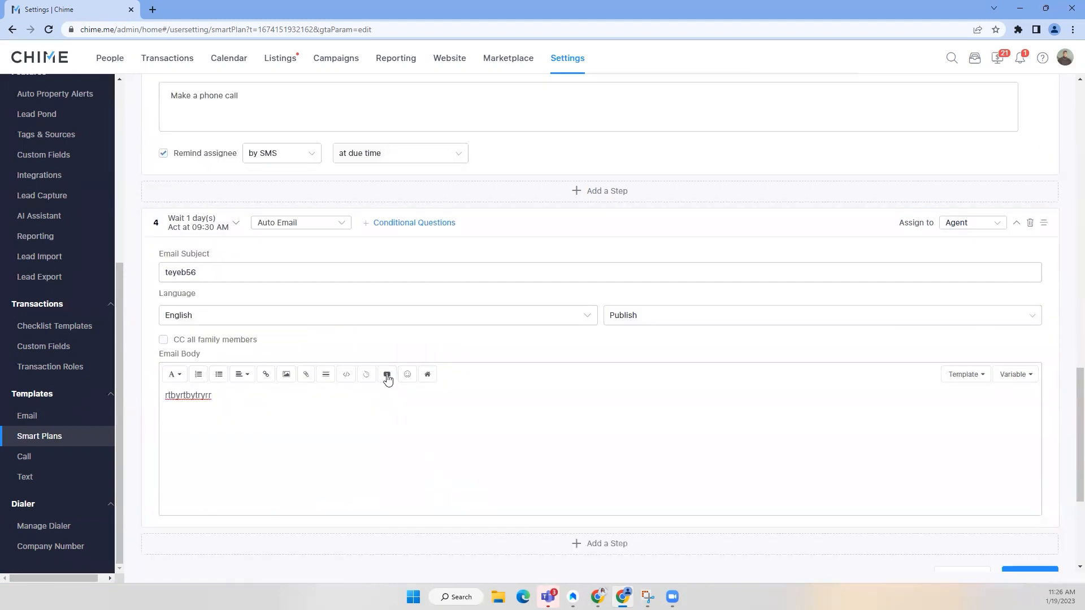
scroll(412, 484, "down", 3)
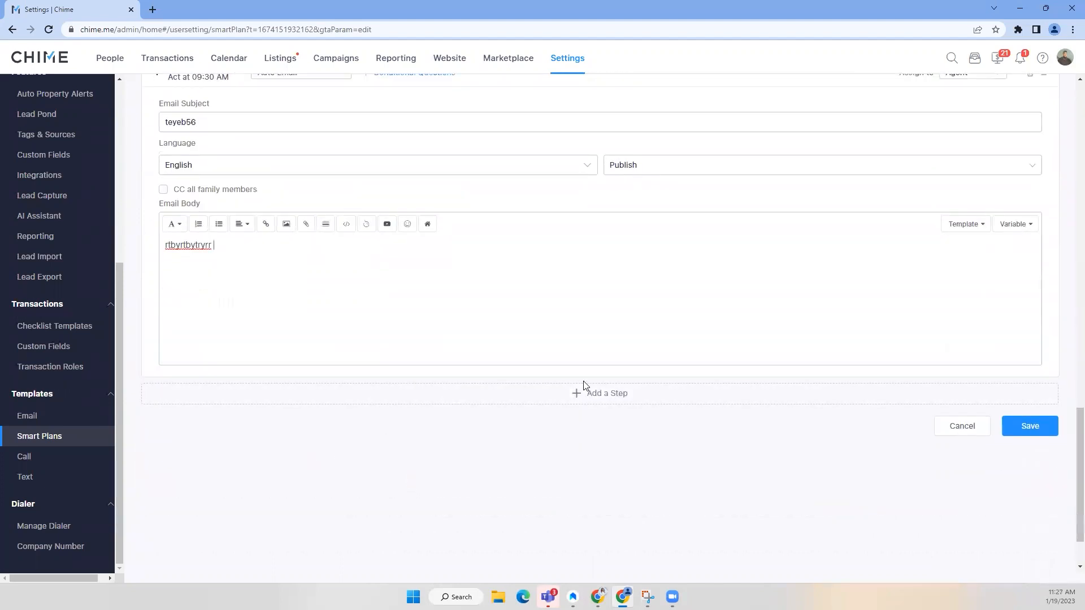
Add a fifth step to the plan as an Auto Text with the body "tyu6un56u"
left_click(588, 395)
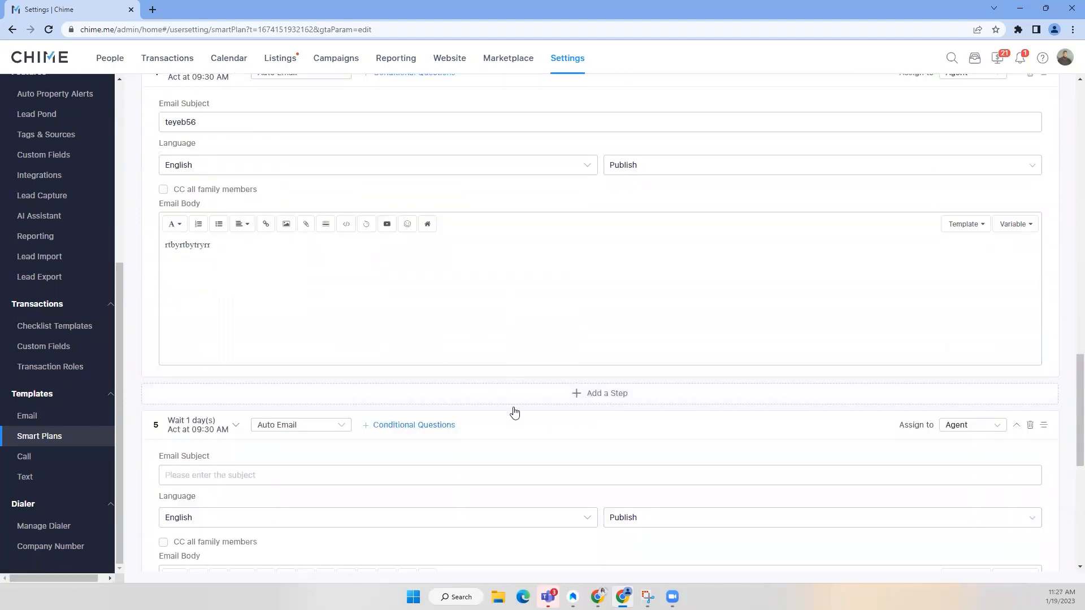
scroll(511, 480, "up", 3)
scroll(433, 437, "down", 4)
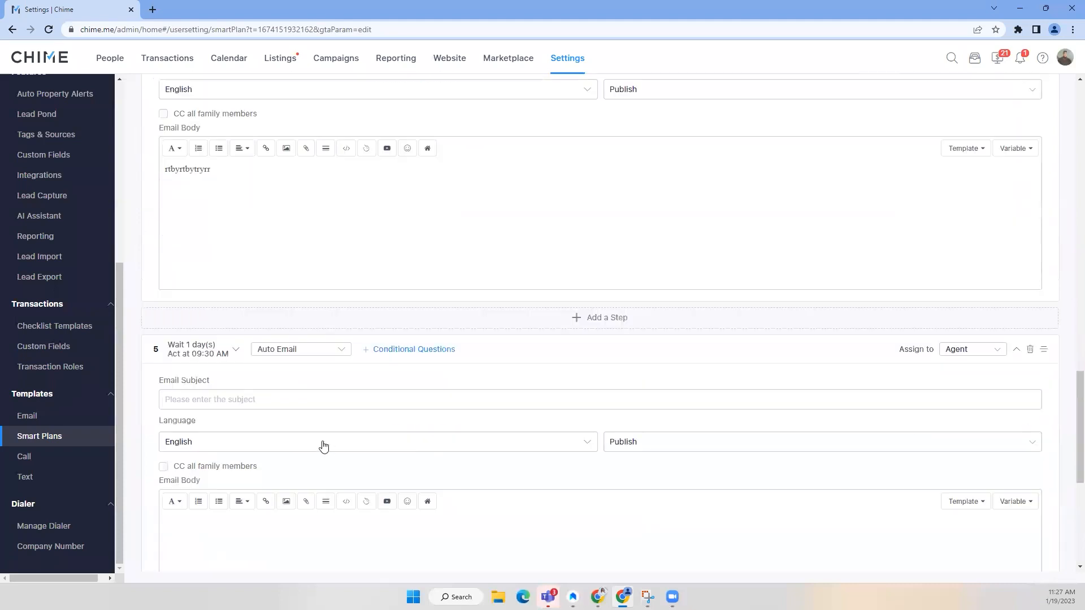
left_click(316, 350)
left_click(416, 375)
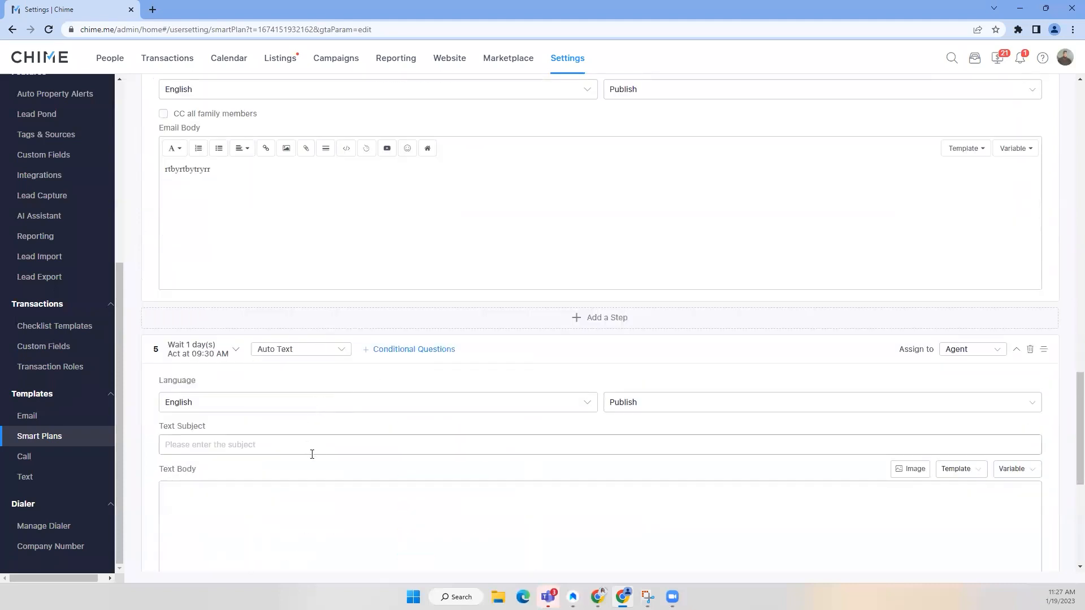
scroll(317, 429, "down", 3)
left_click(317, 383)
type("tyu6un56u")
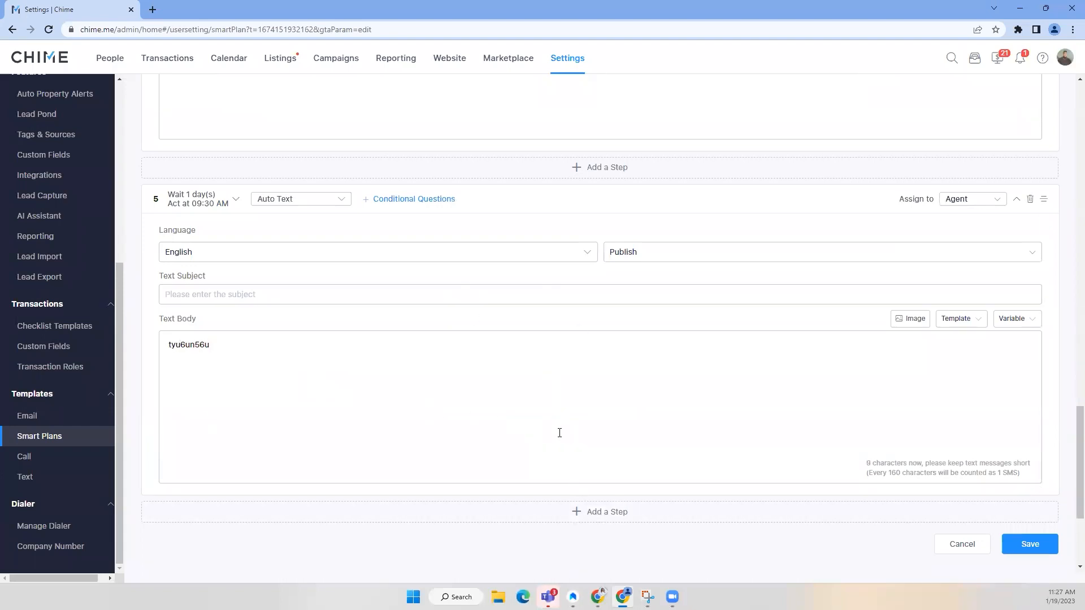
Add a sixth step to the plan and set its wait to 2 days
left_click(593, 518)
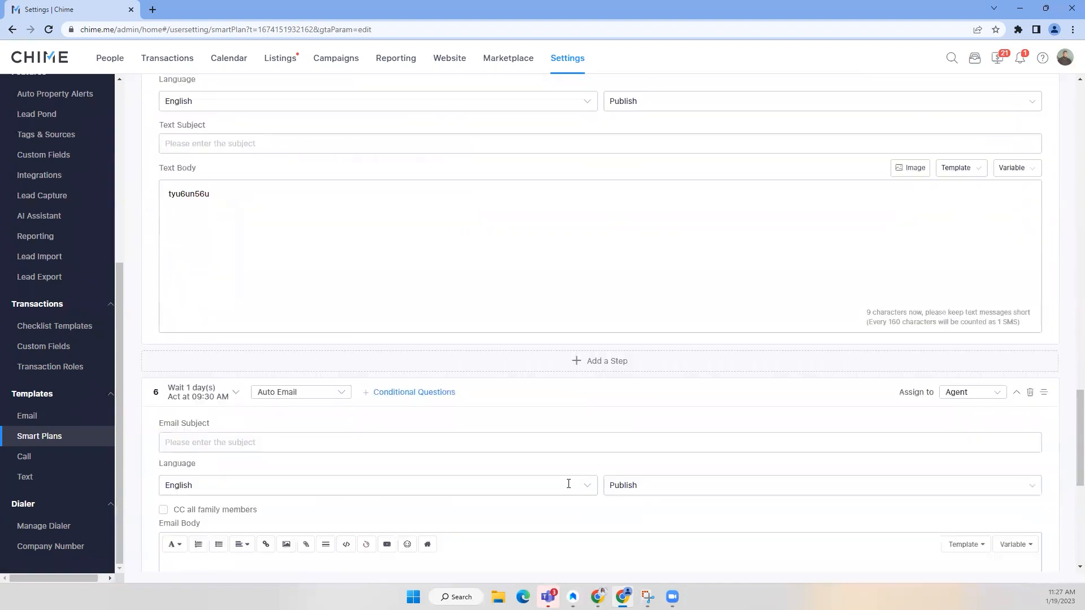
scroll(568, 483, "down", 3)
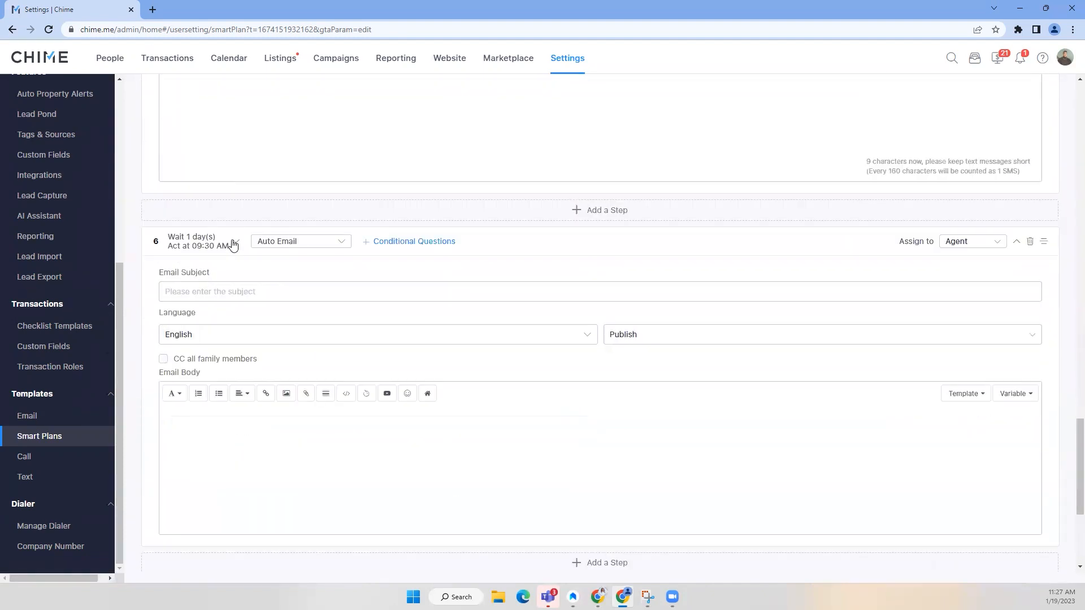
left_click(234, 244)
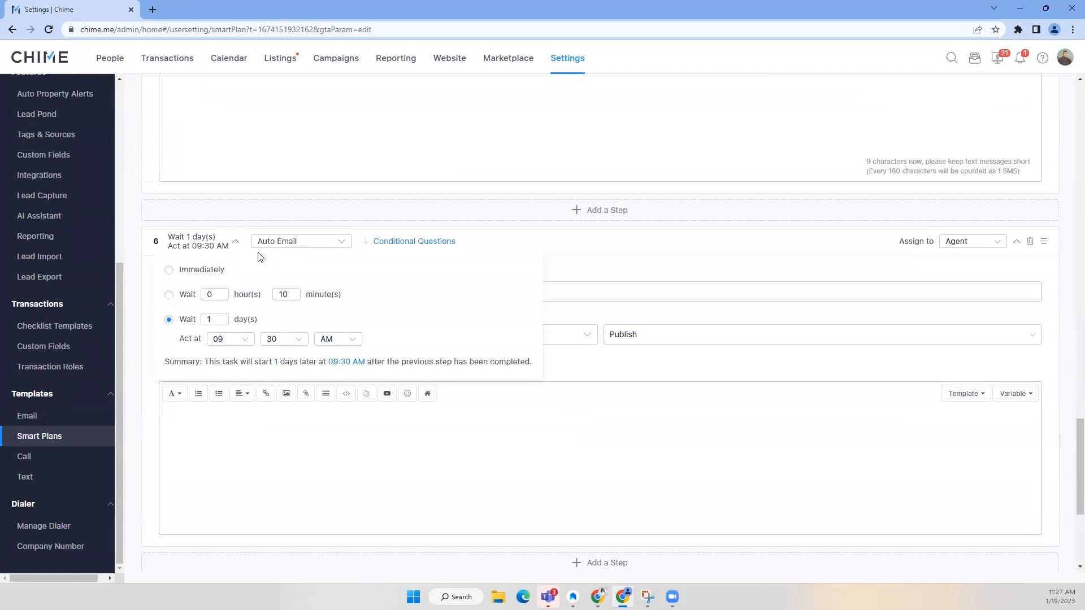
double_click(213, 321)
type("2")
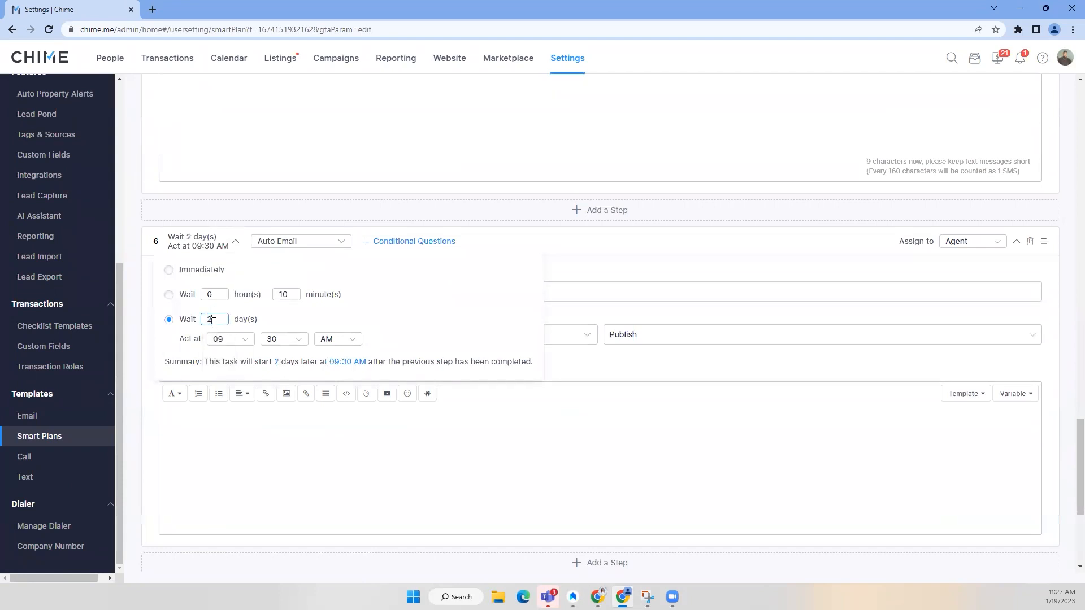
Make the sixth step a Change Pipeline action that moves leads to Nurture
left_click(320, 243)
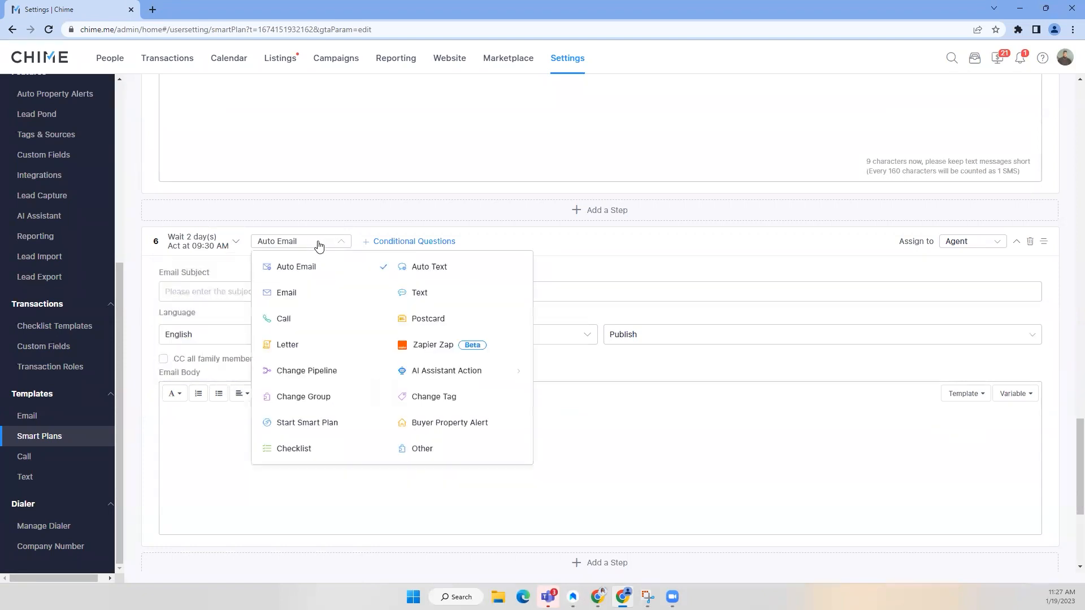
left_click(335, 375)
left_click(345, 289)
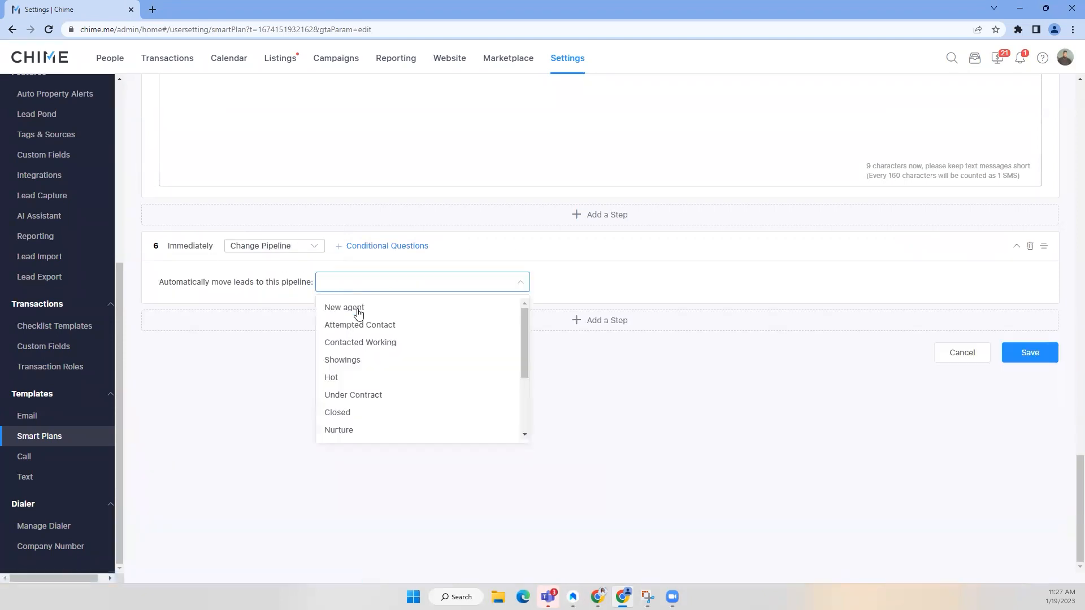
left_click(375, 431)
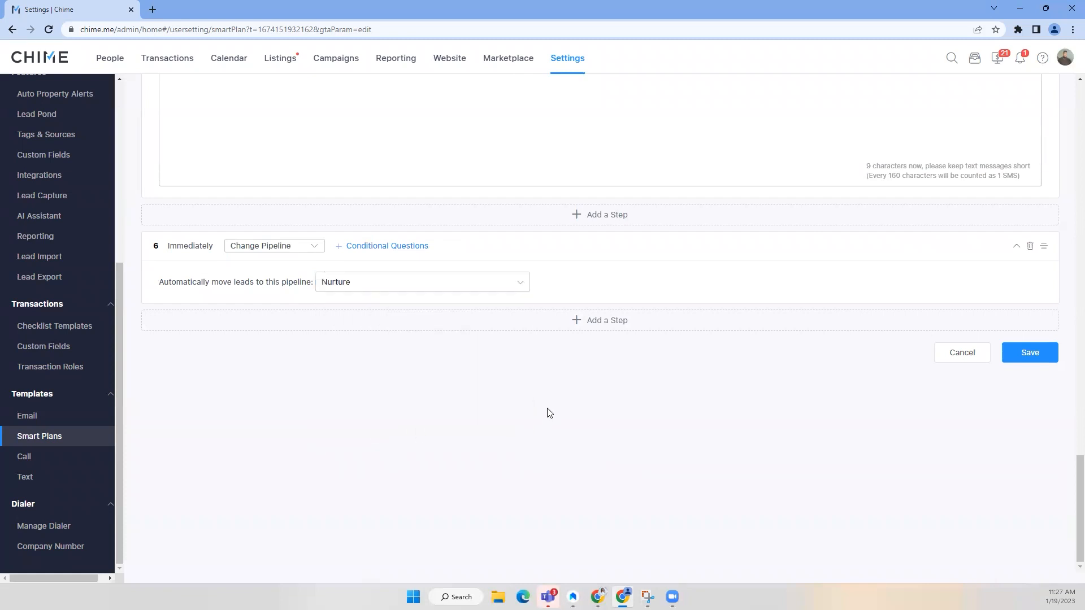
Review the pipeline stages available in the plan's application conditions, and close the conditions without changing them
scroll(549, 413, "up", 20)
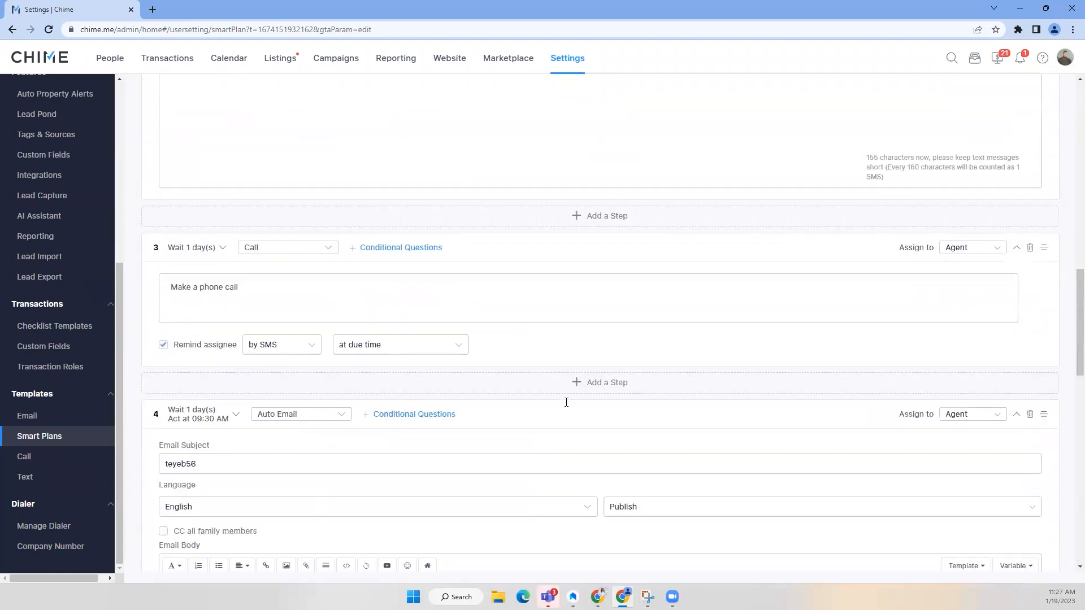
scroll(568, 404, "up", 5)
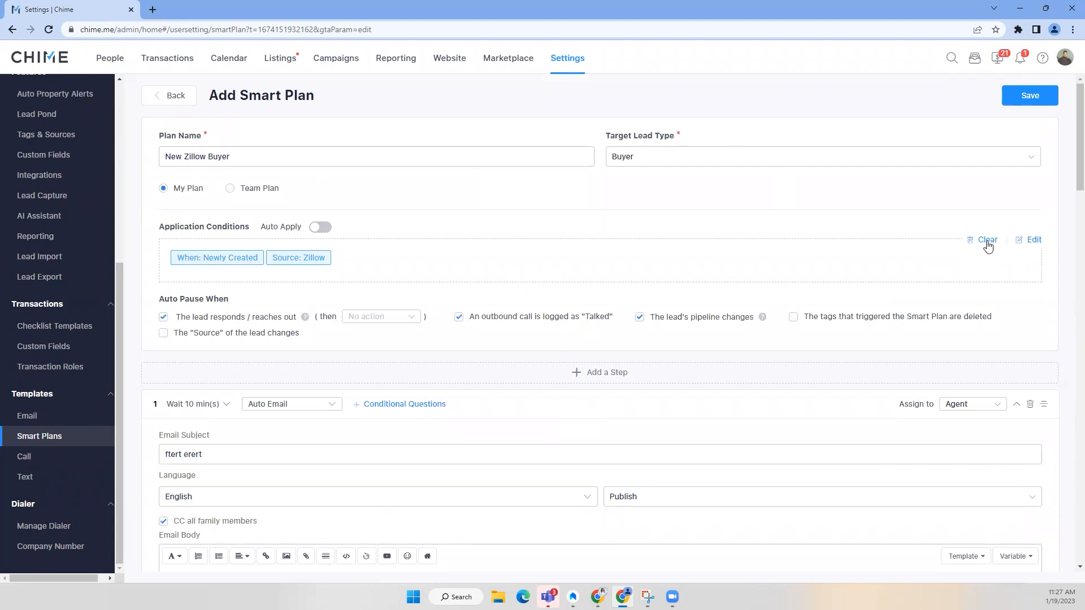
left_click(1032, 242)
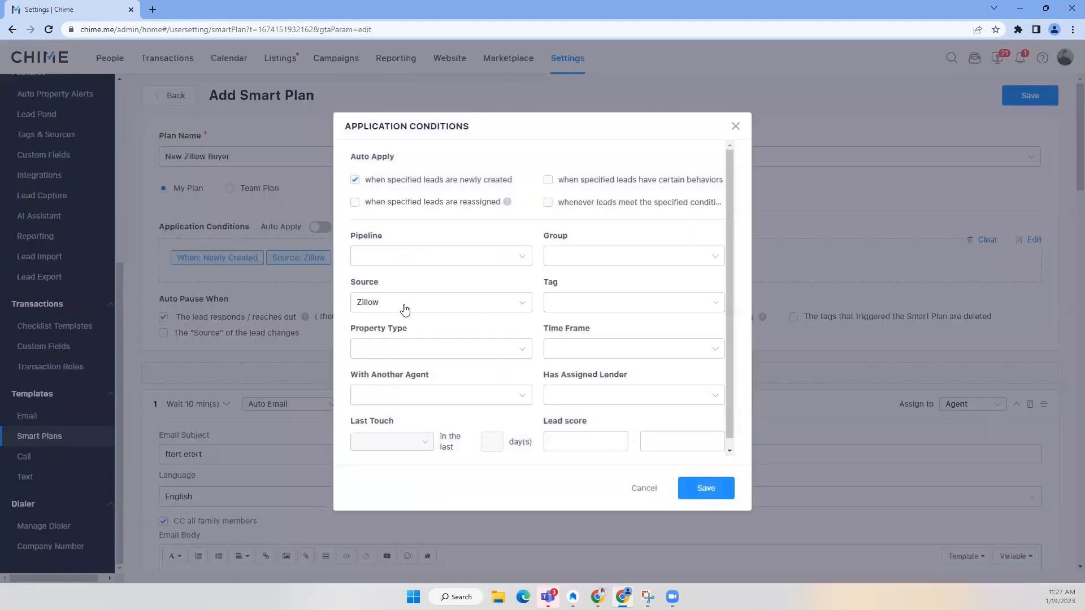
left_click(453, 253)
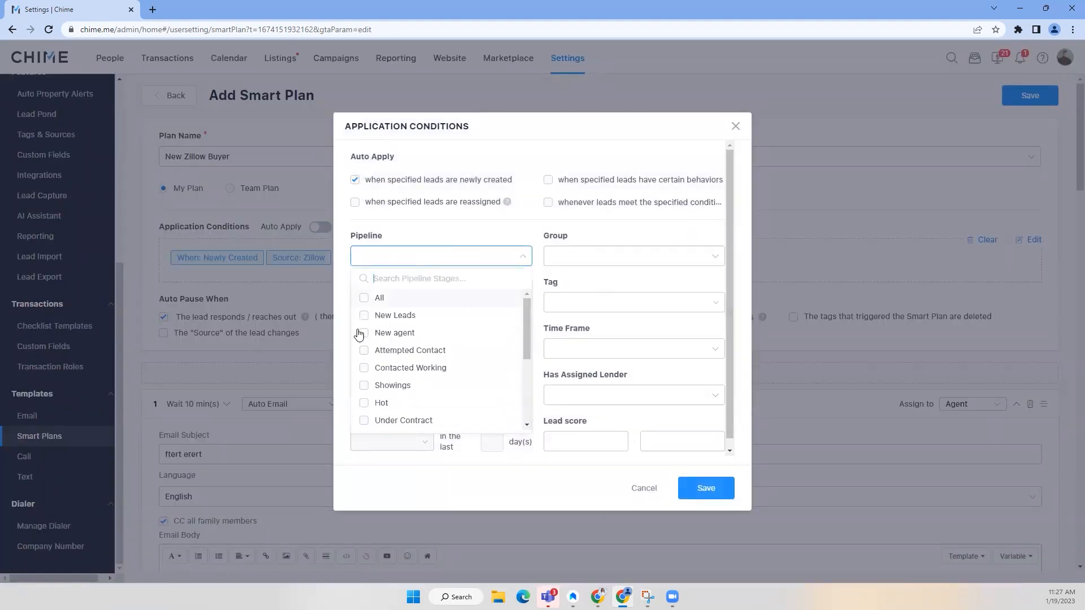
scroll(395, 400, "down", 1)
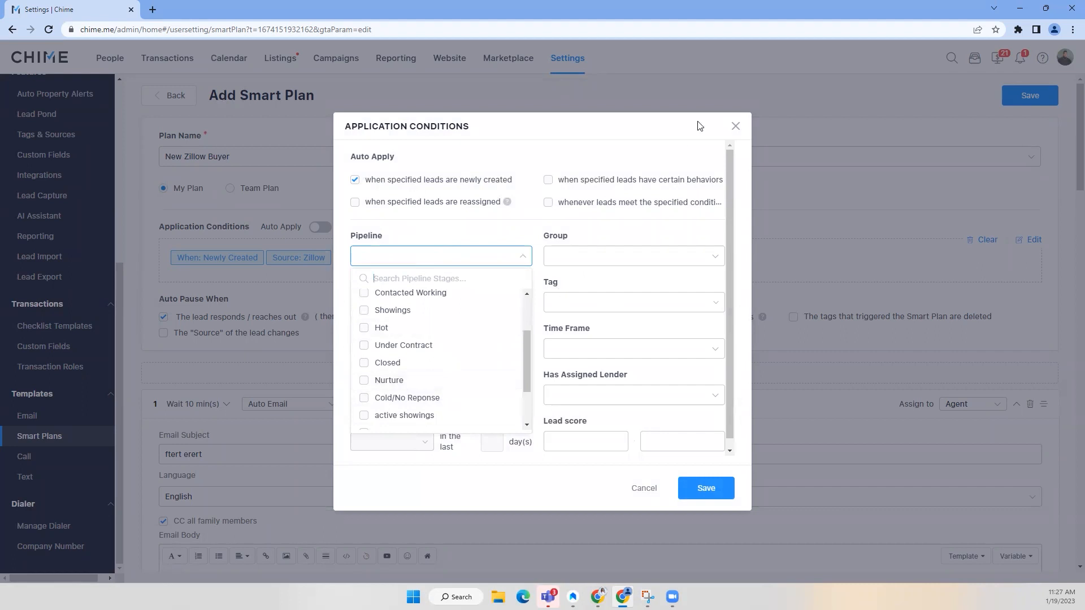
left_click(735, 126)
Look over the plan's steps once more, then leave the New Zillow Buyer plan and discard all changes
scroll(475, 313, "down", 12)
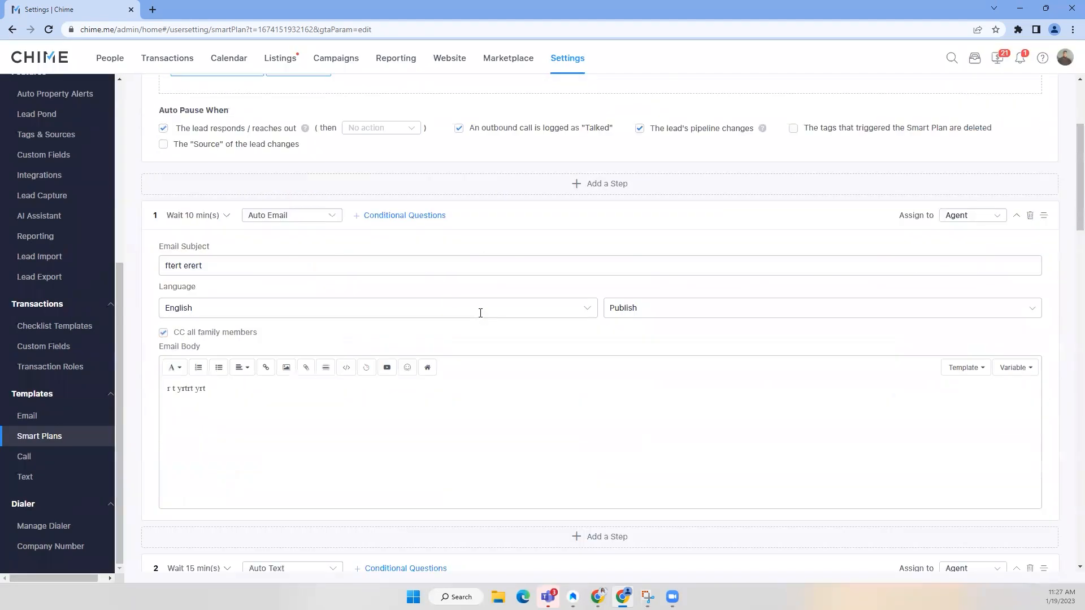
scroll(481, 320, "down", 14)
scroll(431, 329, "up", 15)
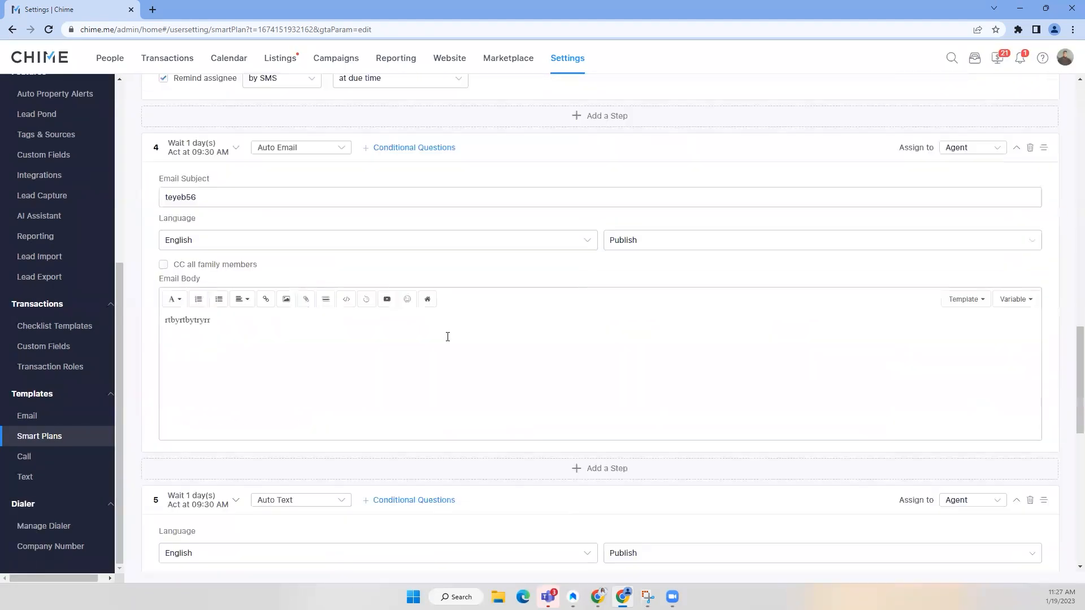
scroll(448, 342, "up", 10)
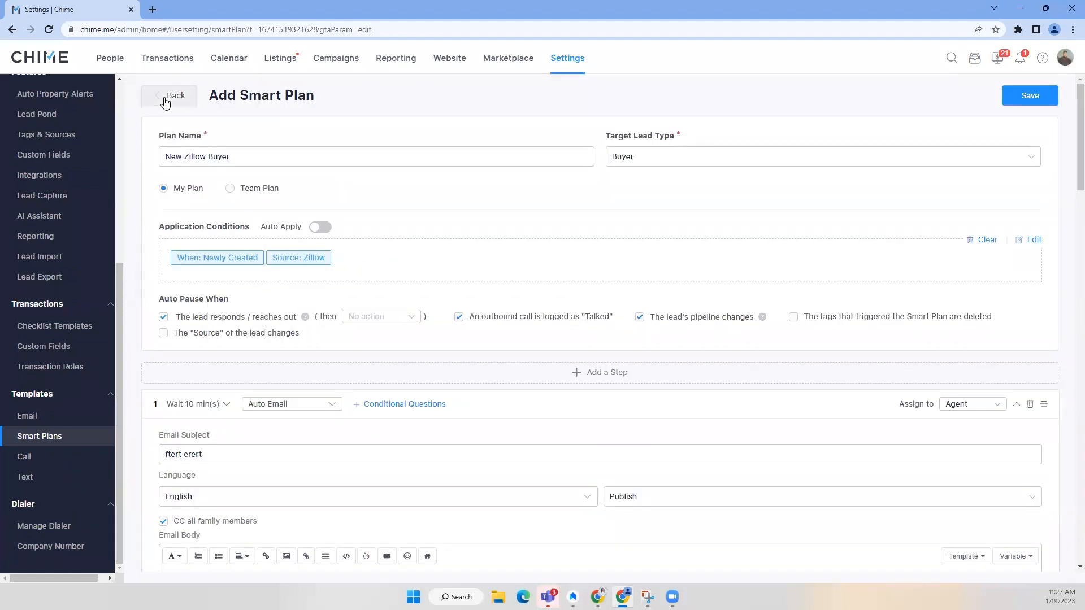
left_click(165, 98)
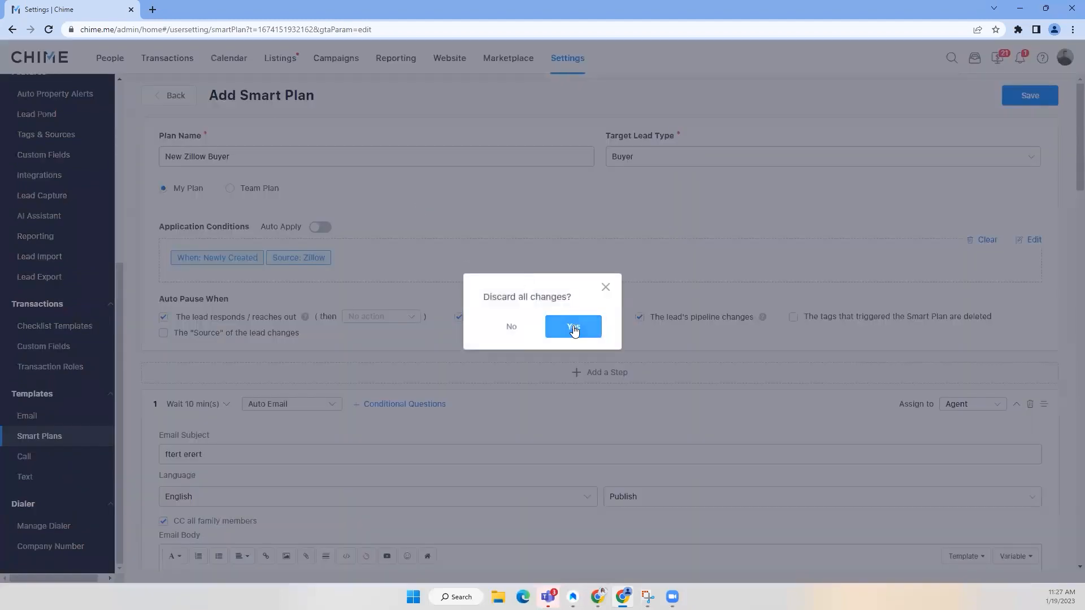
left_click(574, 330)
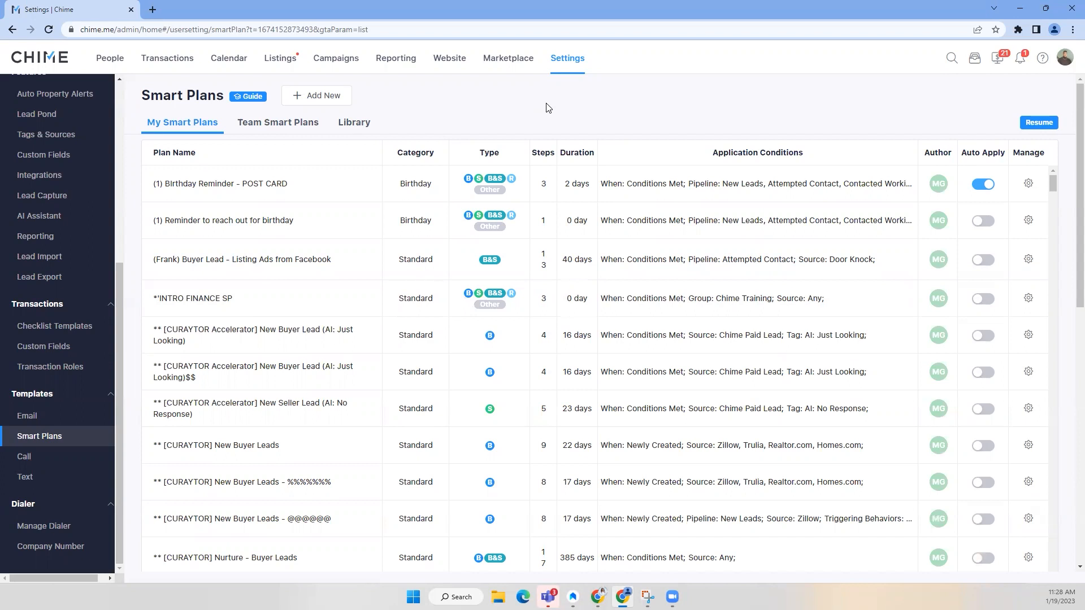
Filter the smart plan library by Behavior Based and preview the first Auto Text and the Auto Email of "Chime User Actions - Requested a Showing"
left_click(358, 128)
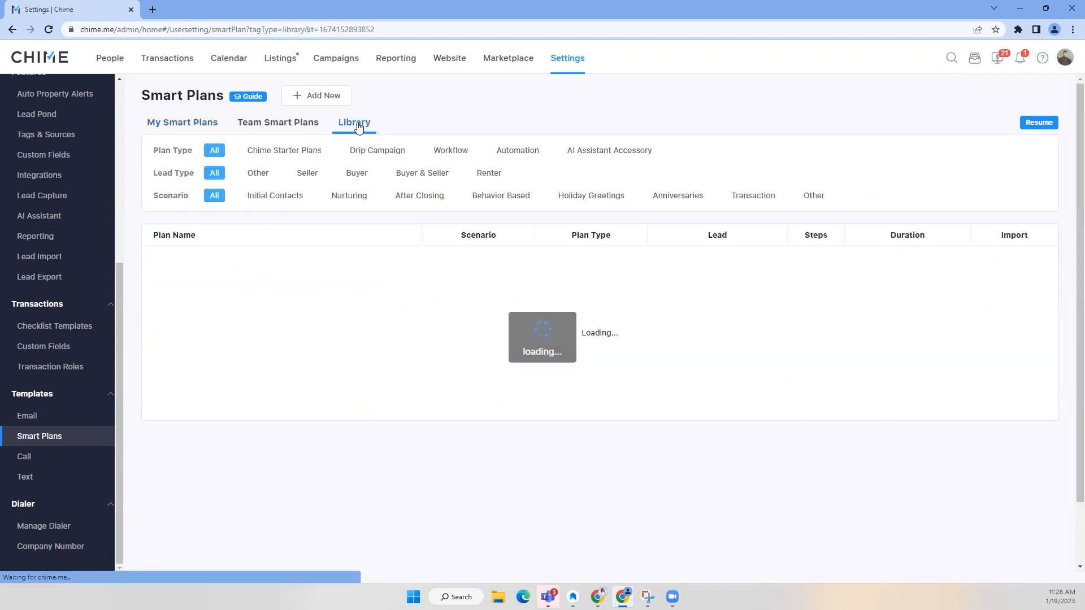
left_click(490, 197)
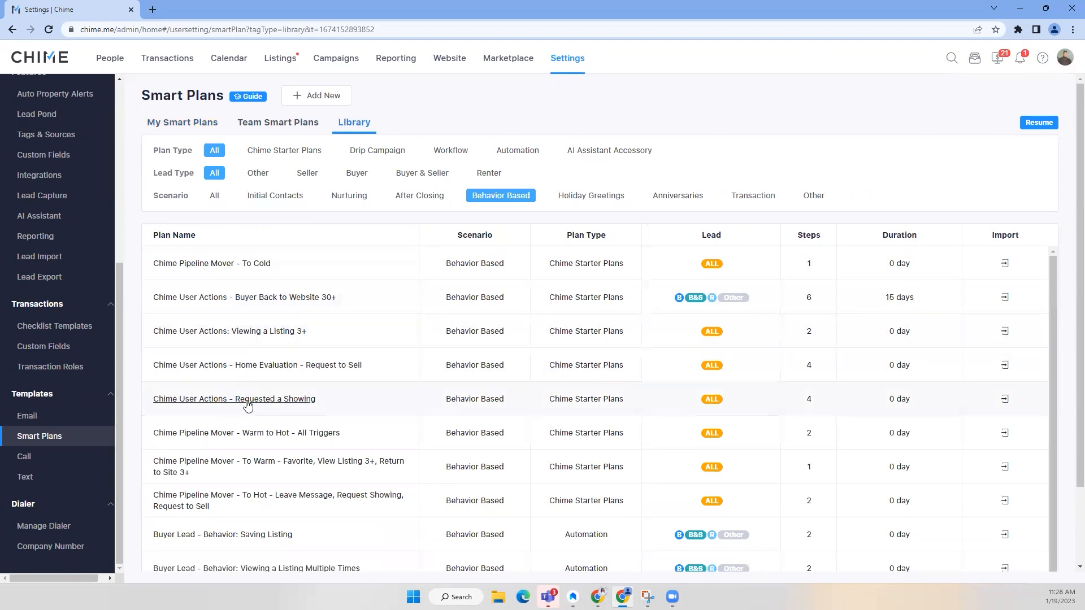
left_click(284, 404)
left_click(376, 274)
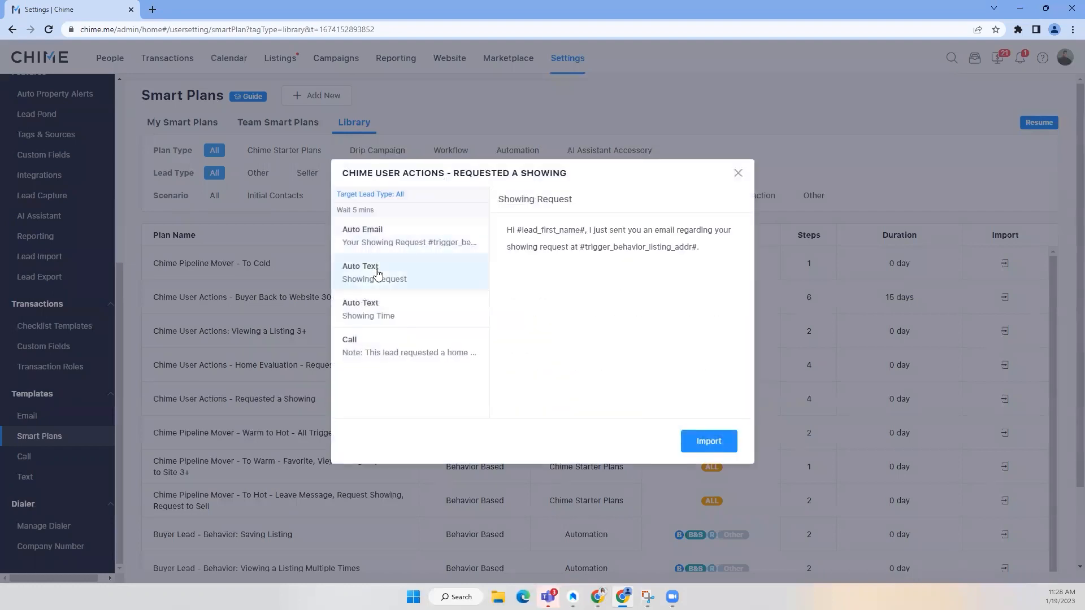
left_click(386, 238)
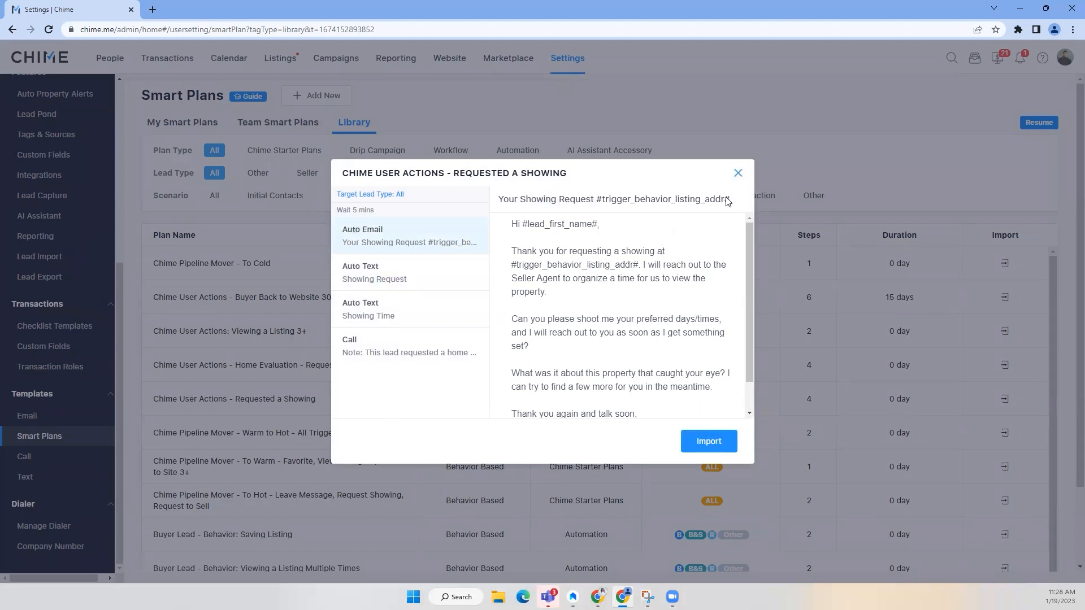
scroll(693, 345, "down", 1)
scroll(688, 343, "up", 1)
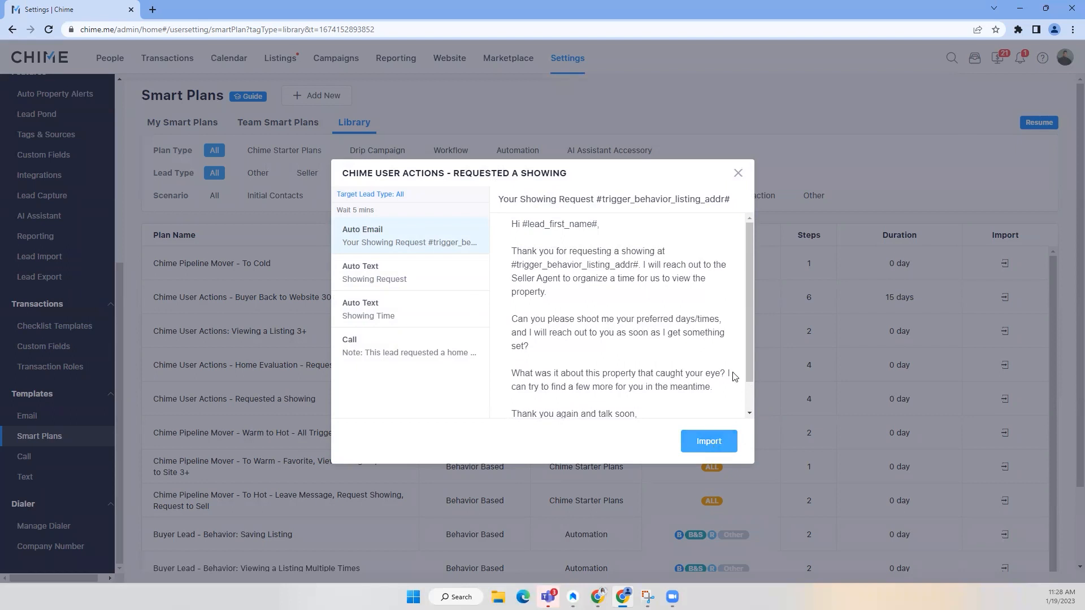
left_click(738, 174)
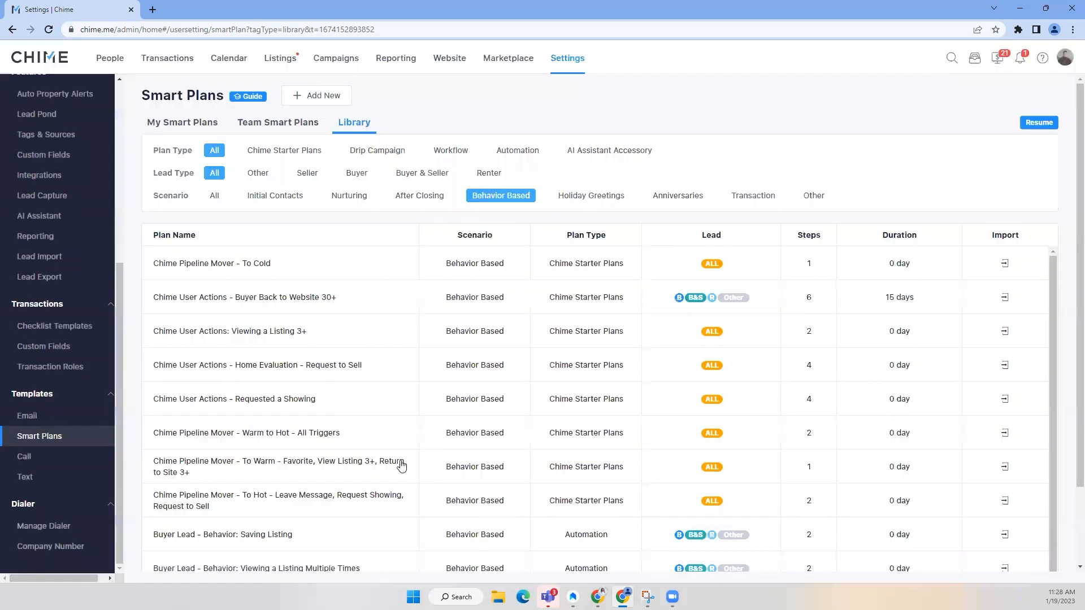
Browse the Behavior Based library plans, view the Nurturing plans, and reset the scenario filter to All
scroll(406, 464, "down", 3)
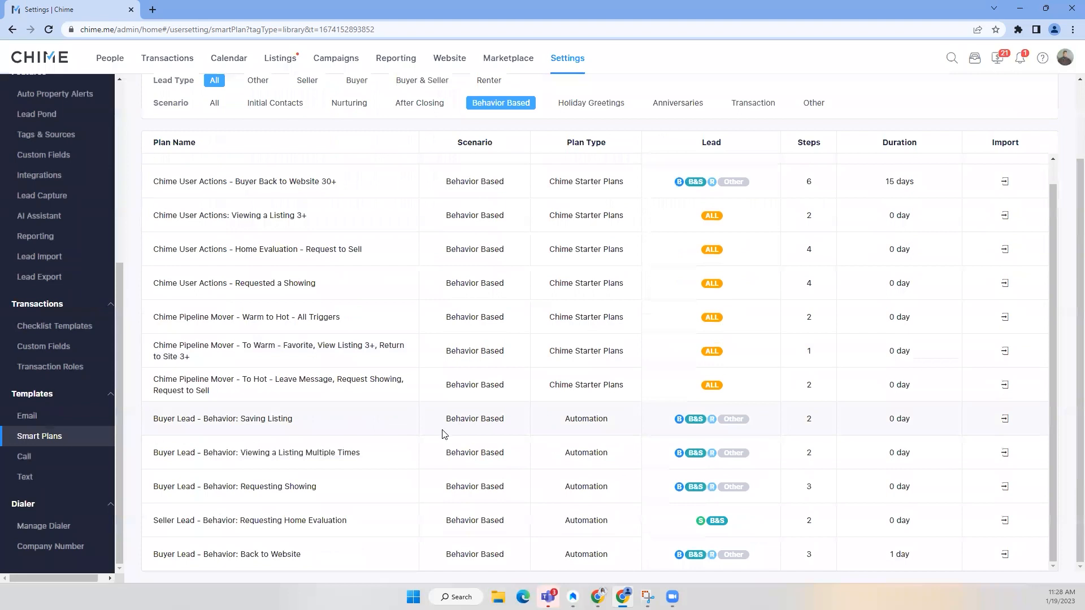
scroll(443, 433, "up", 2)
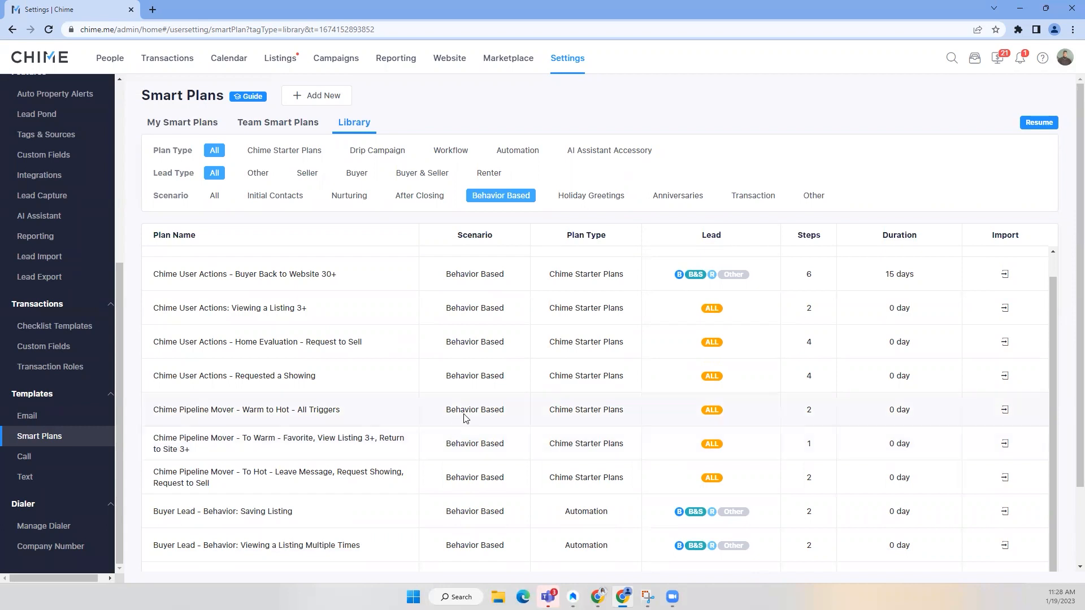
left_click(352, 197)
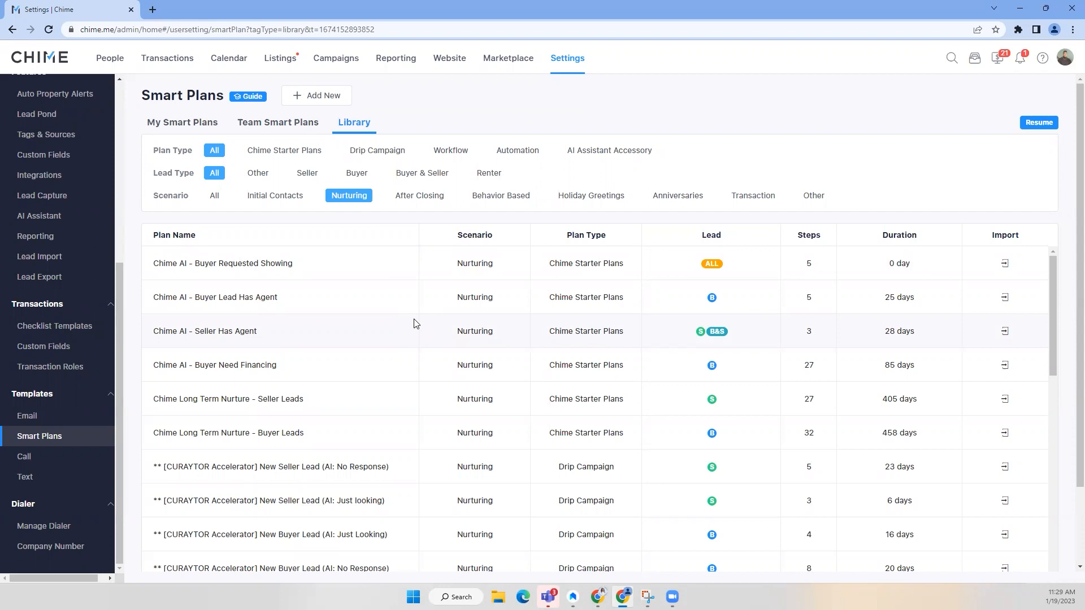
left_click(215, 196)
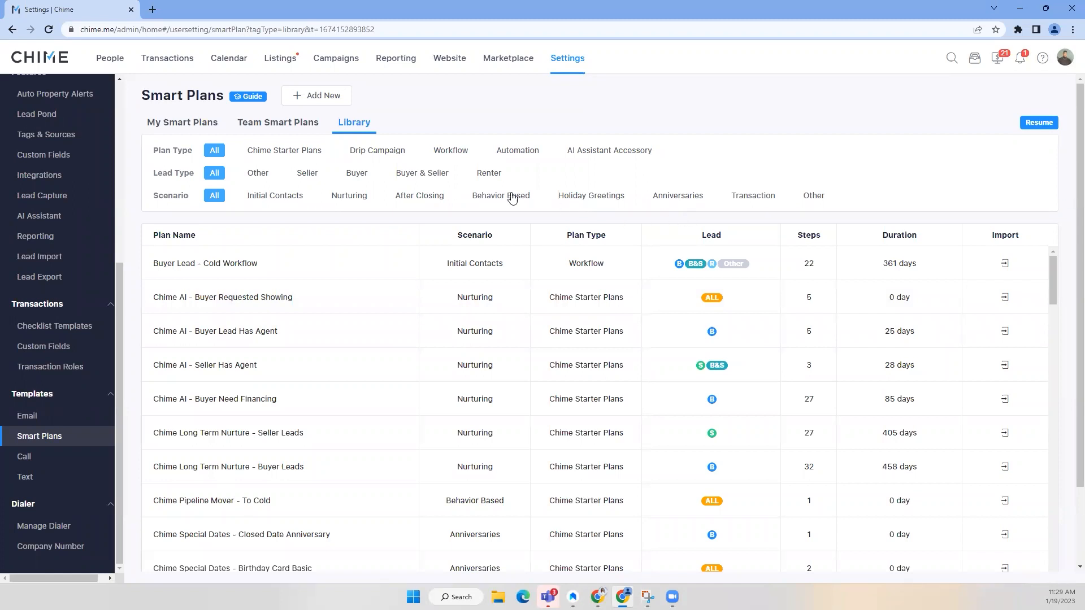
Open the Design Center under Campaigns and expand the full list of Chime design categories
left_click(331, 66)
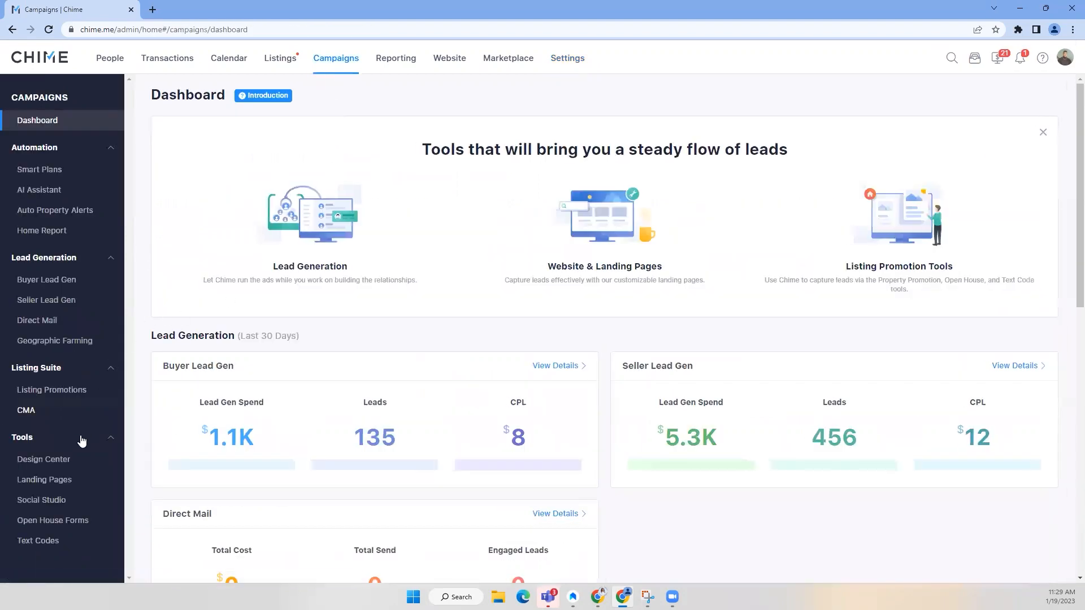
left_click(65, 463)
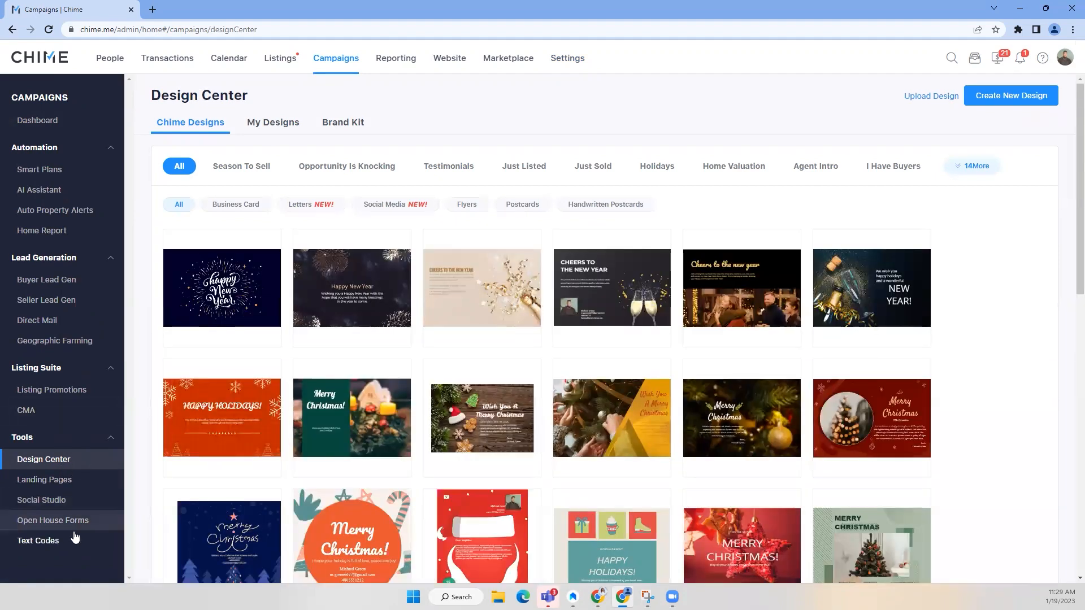
mouse_move(606, 426)
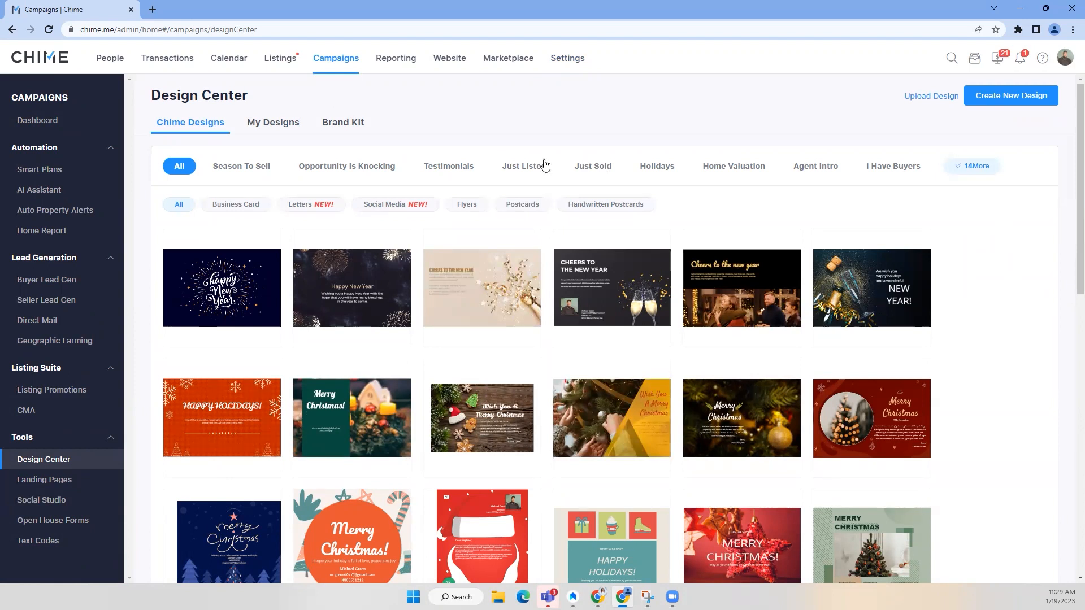
left_click(955, 171)
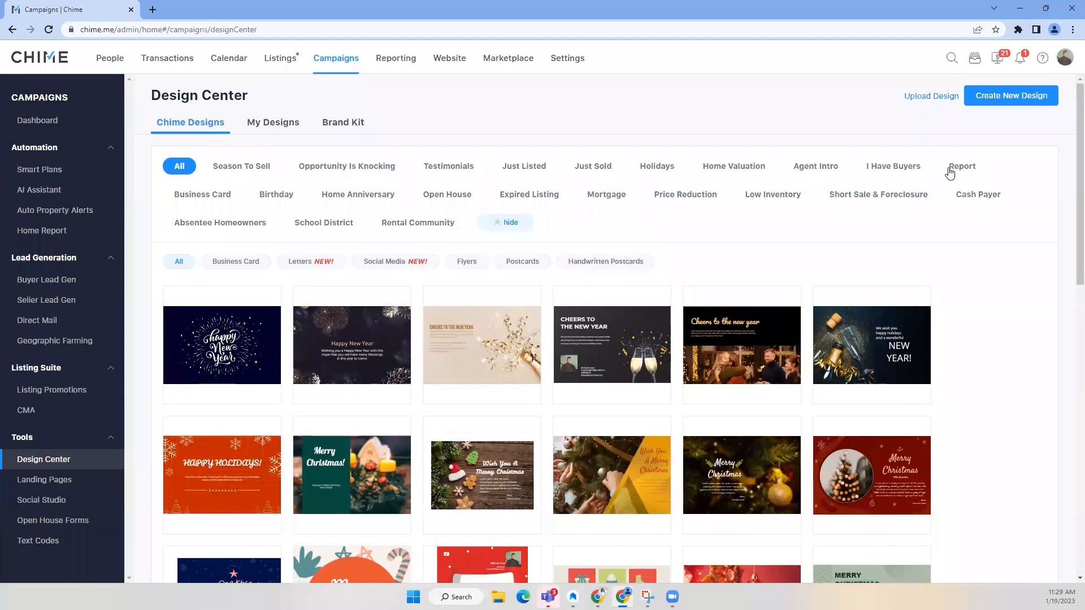
Filter the Chime designs by Home Anniversary and preview the house-keys card and the yellow-and-navy pool card
left_click(360, 198)
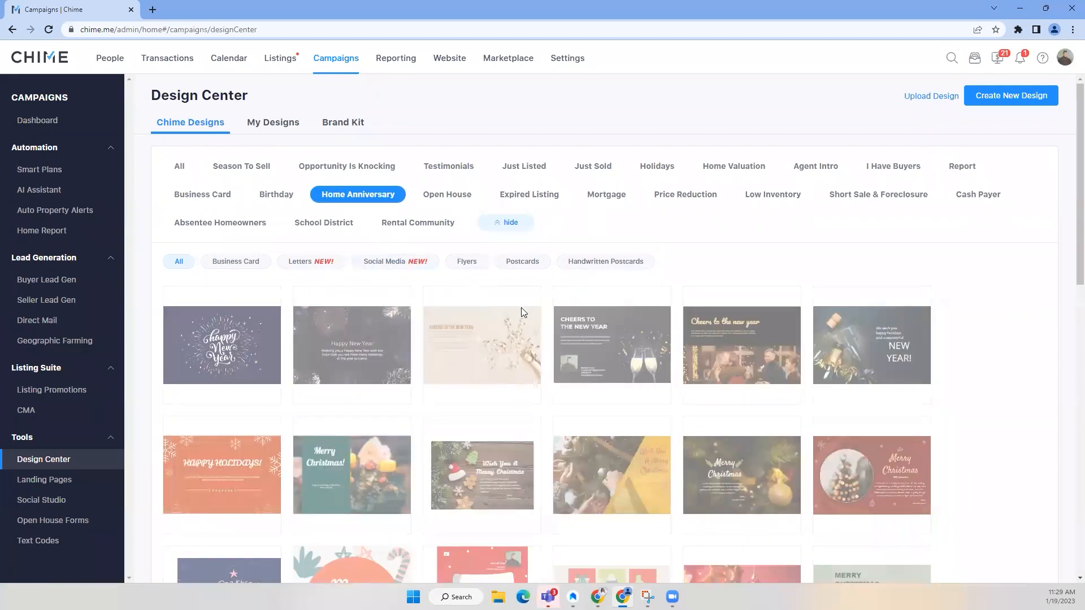
mouse_move(523, 312)
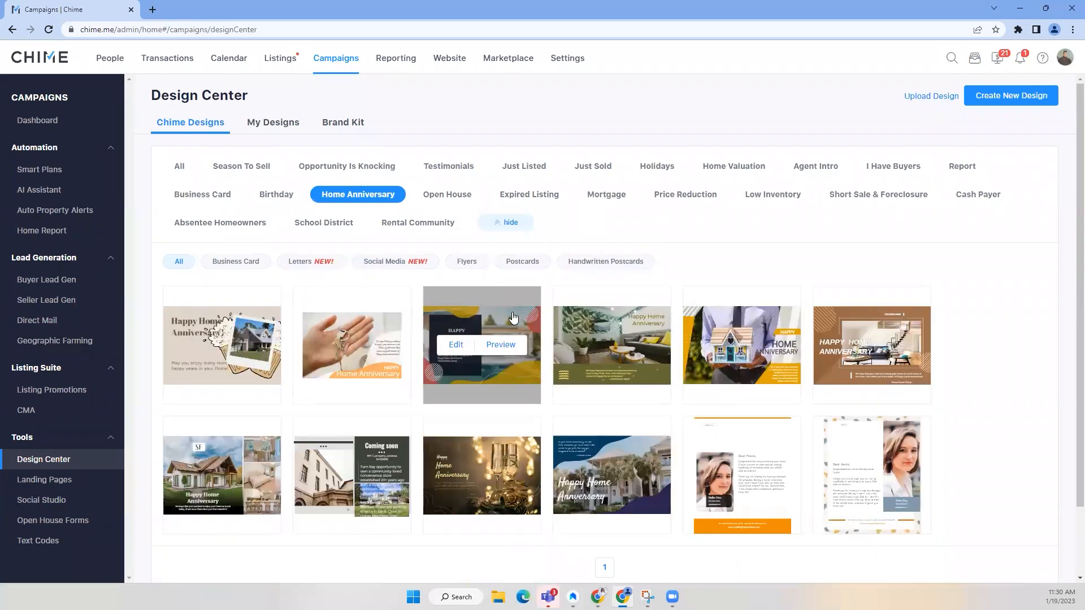
scroll(586, 358, "down", 2)
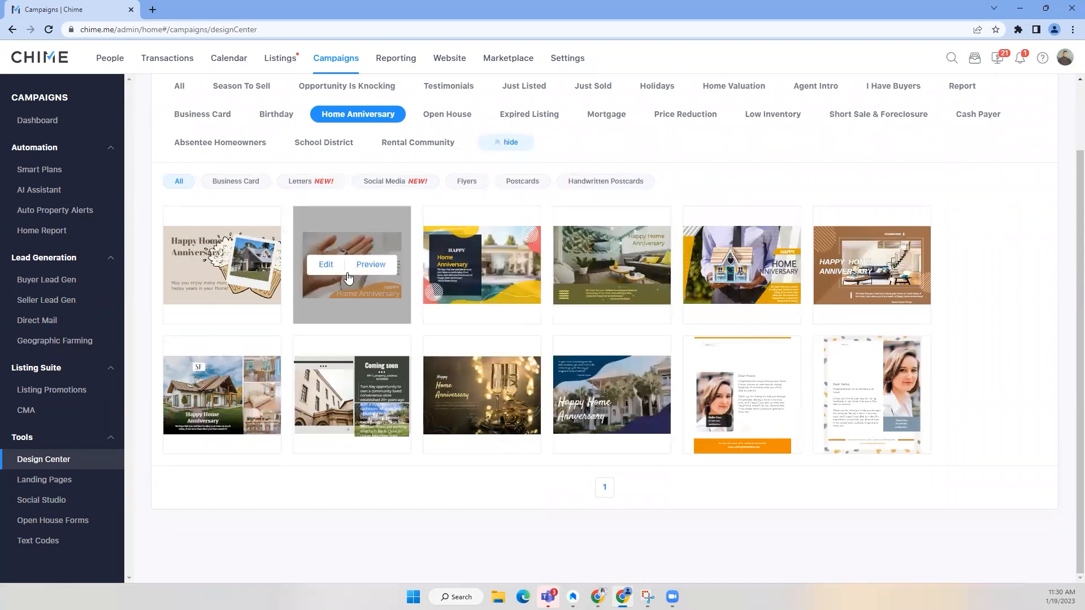
left_click(367, 265)
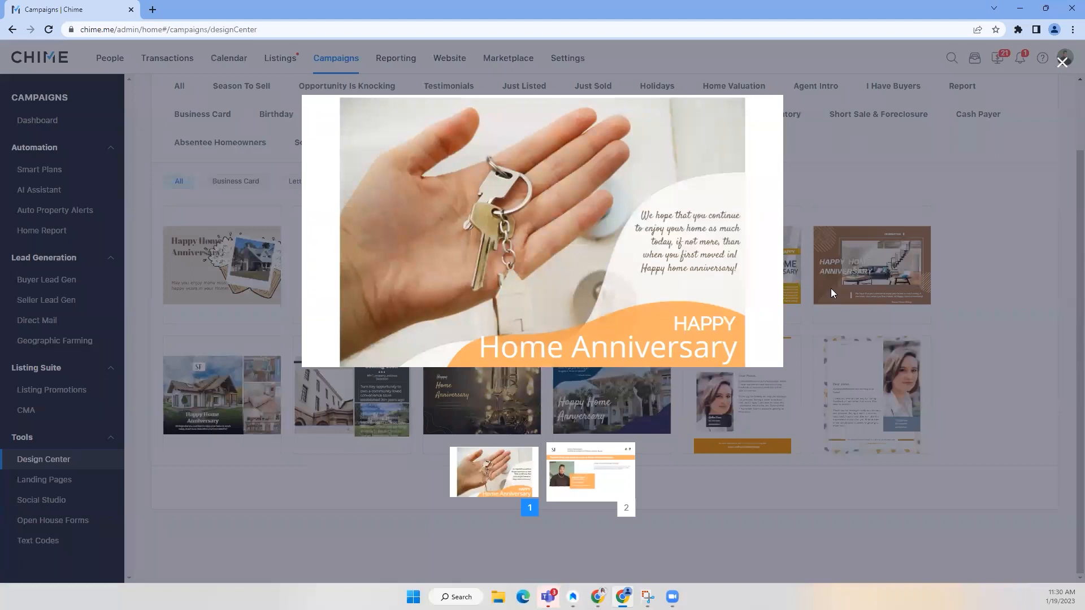
left_click(1062, 62)
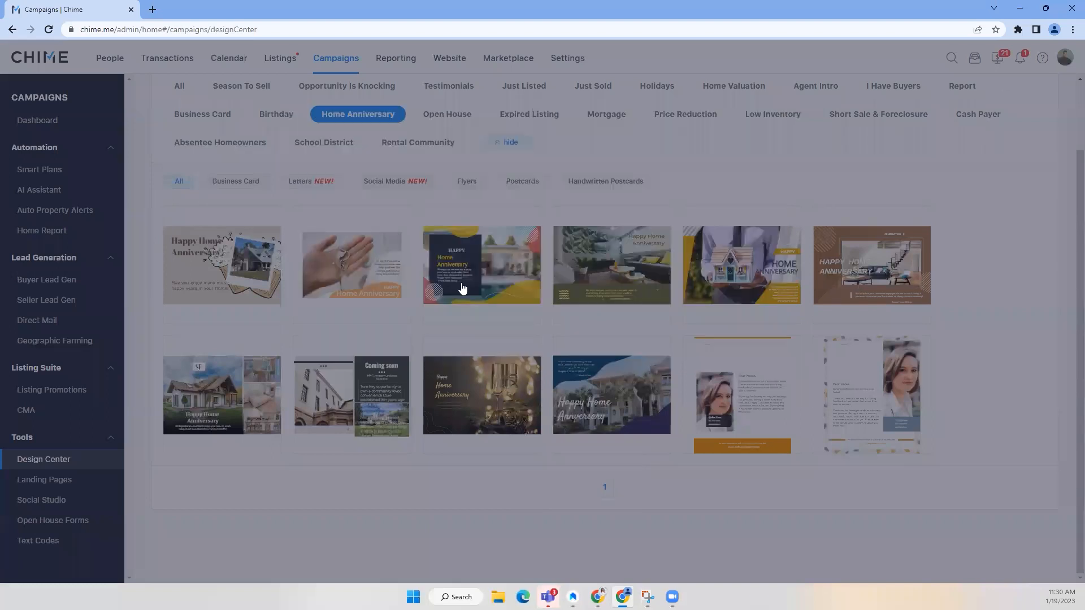
left_click(500, 265)
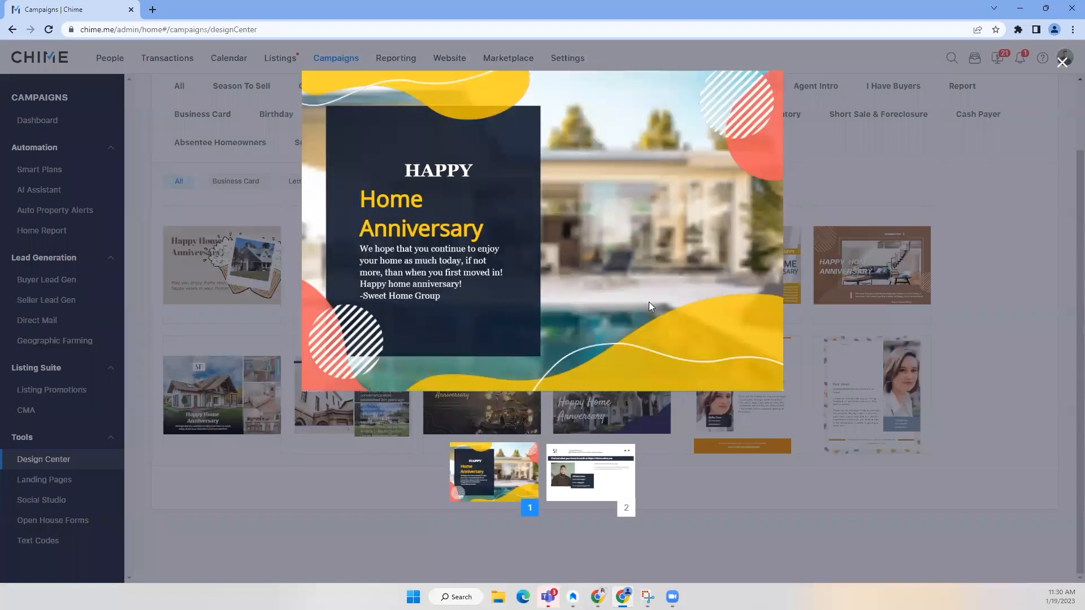
left_click(1062, 62)
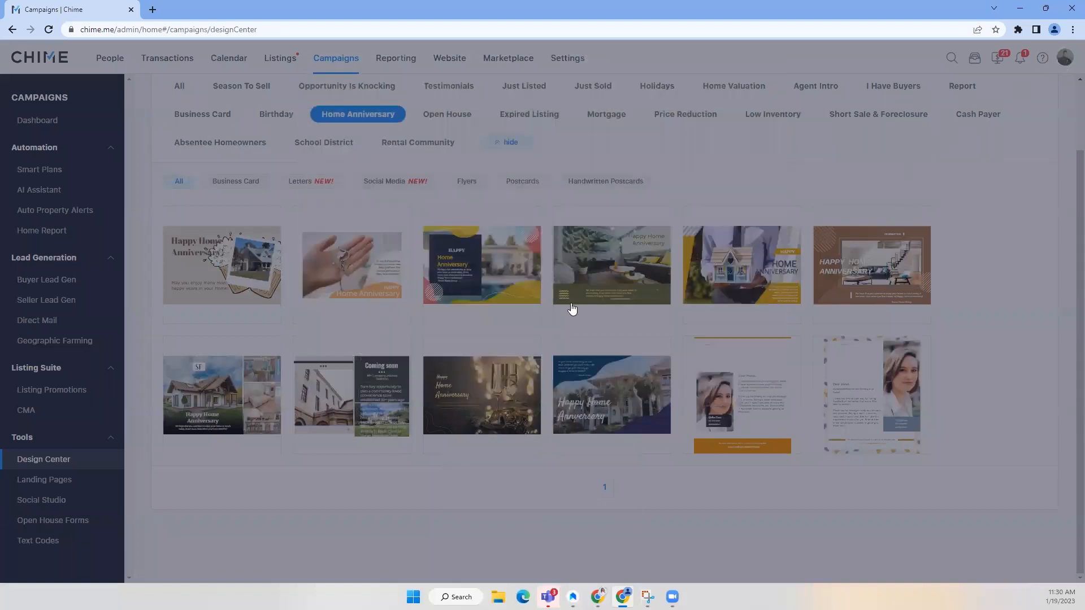
scroll(459, 411, "up", 2)
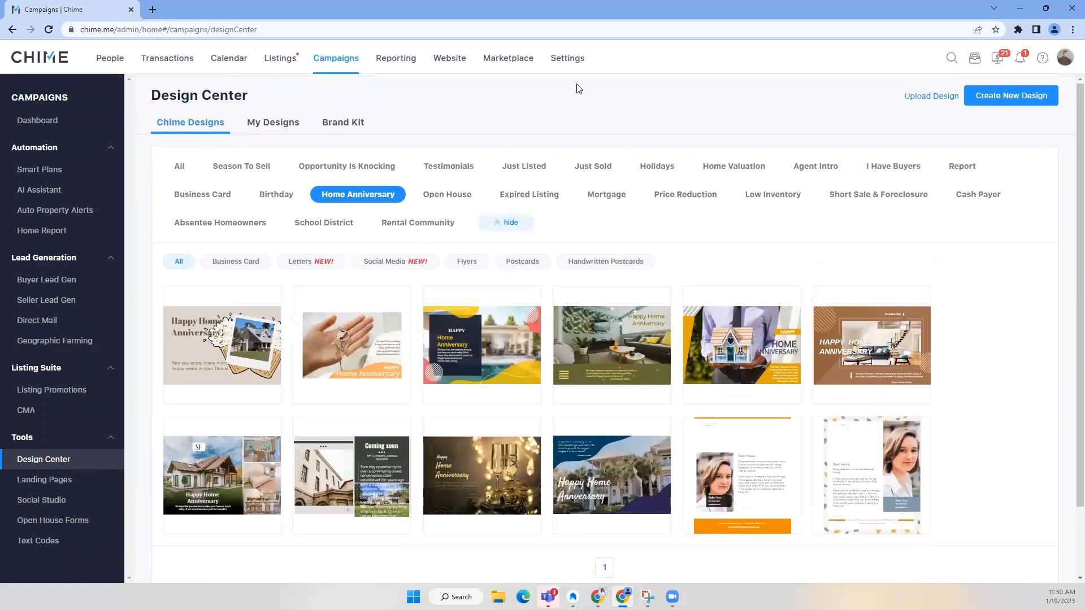
Open the smart plan library in the settings and filter it by the Anniversaries scenario
left_click(576, 63)
scroll(29, 497, "down", 4)
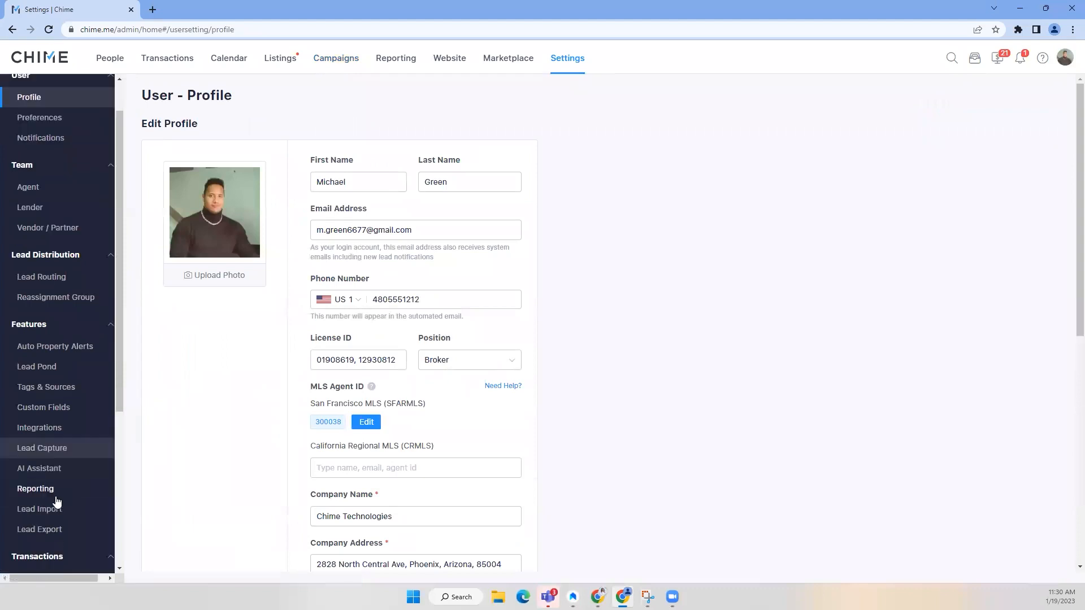
left_click(51, 507)
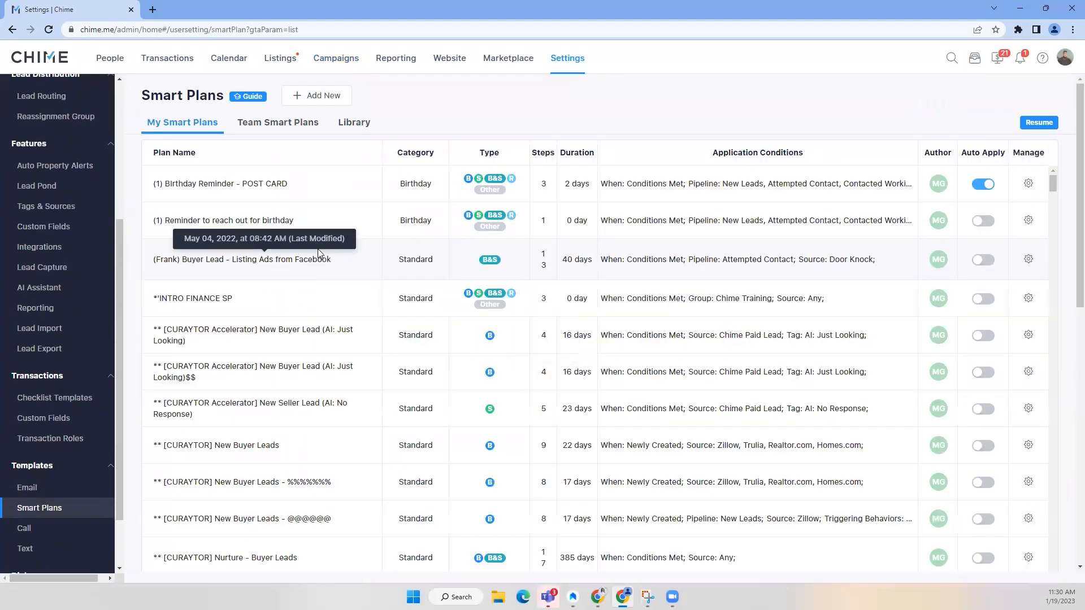
left_click(358, 129)
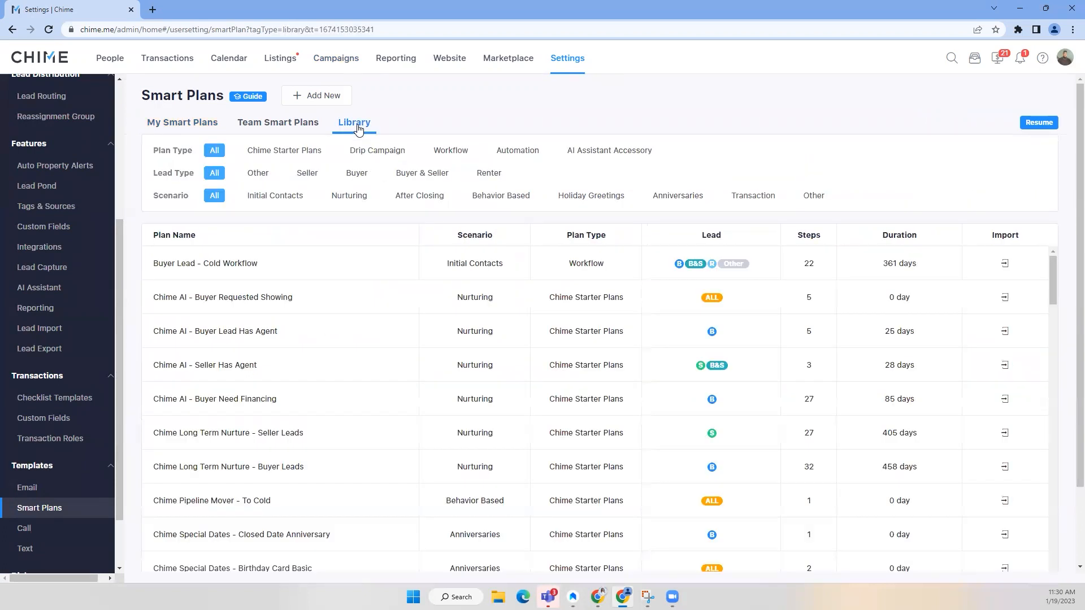
left_click(690, 198)
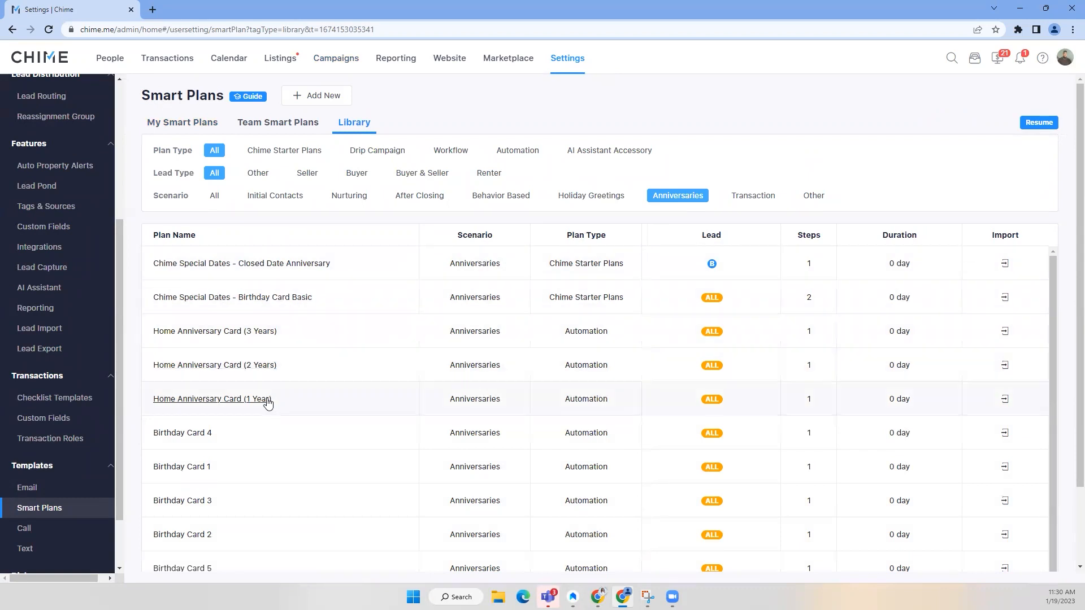
Preview the "Chime Special Dates - Closed Date Anniversary" plan's Auto Email and import the plan
left_click(261, 266)
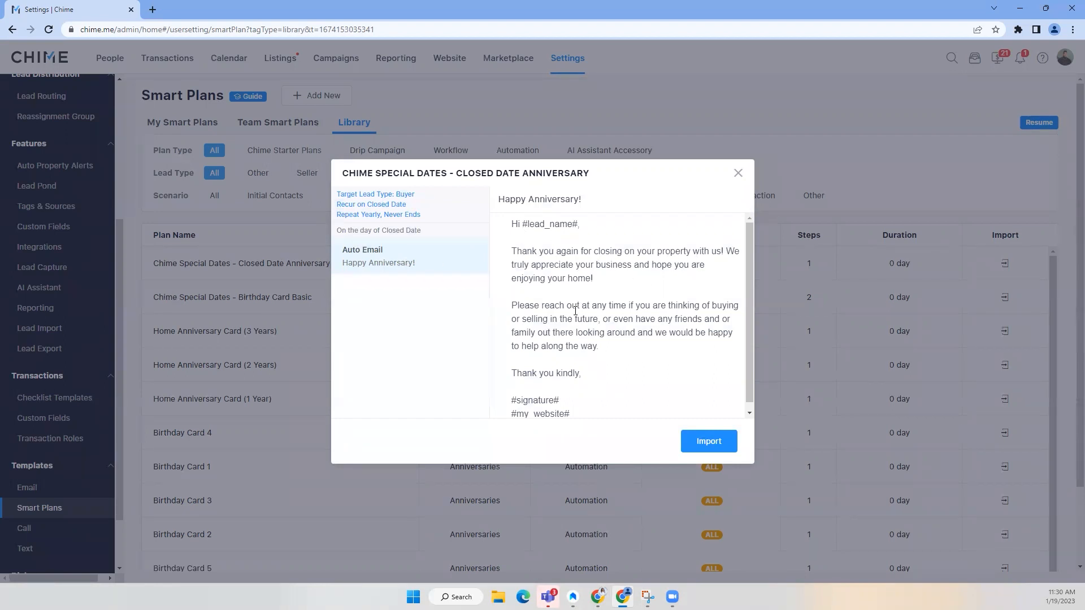
scroll(567, 310, "down", 1)
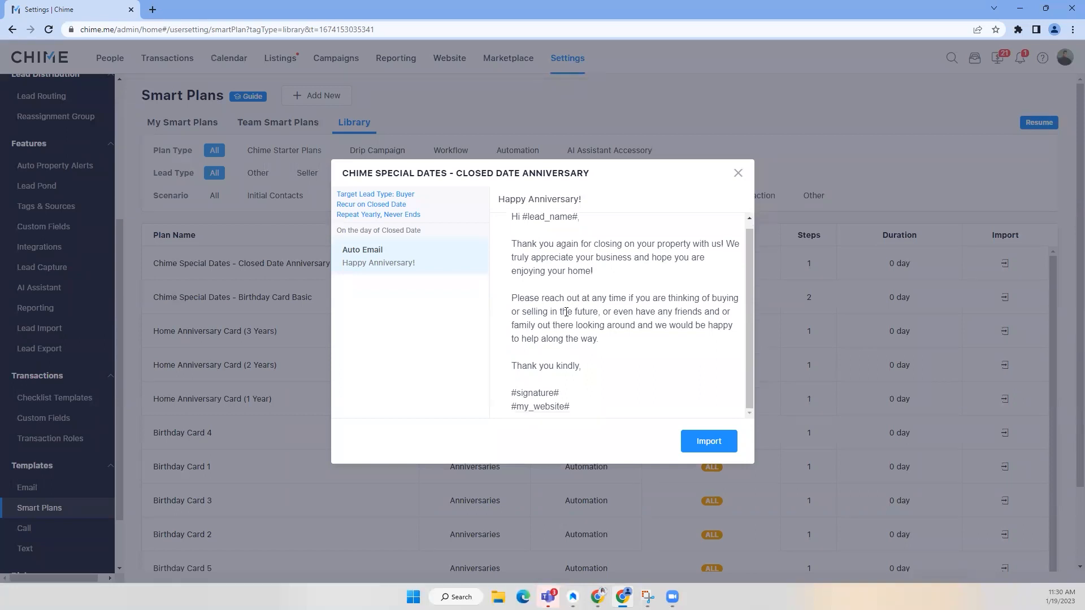
left_click(712, 443)
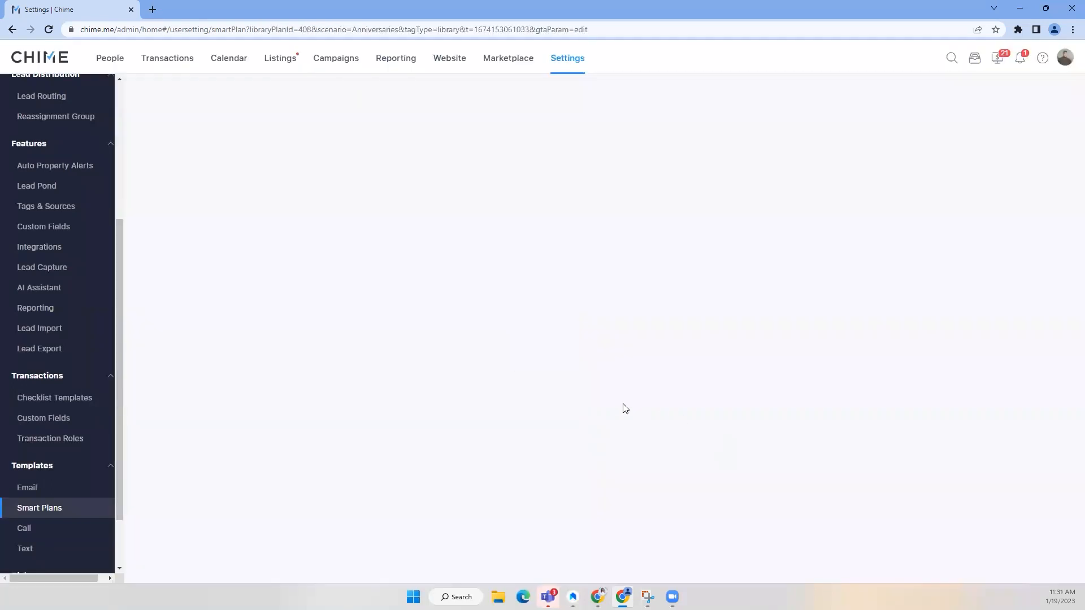
mouse_move(638, 385)
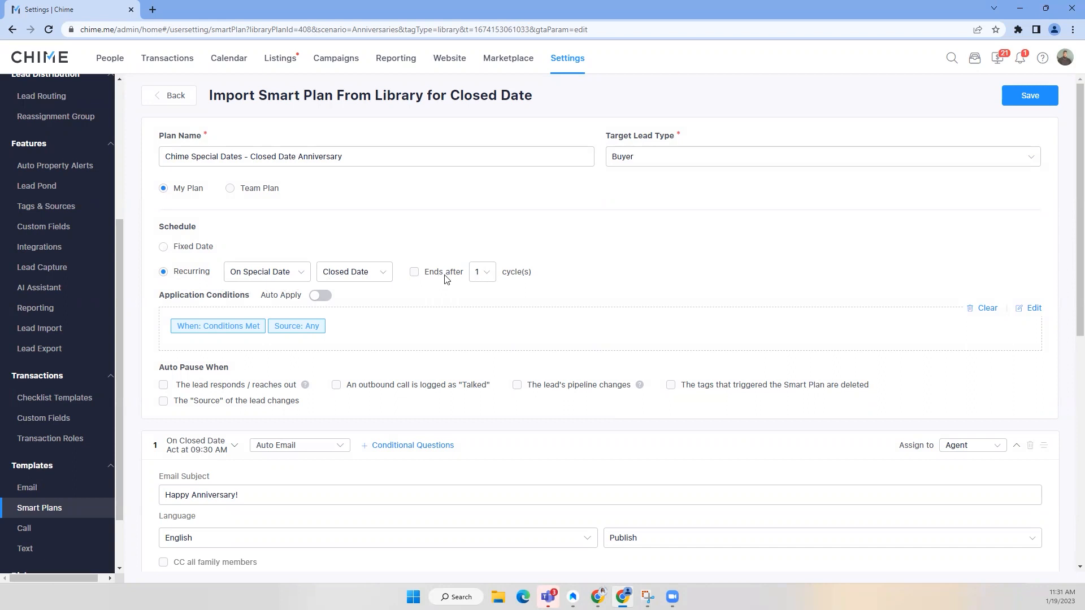
Turn on the recurring schedule's cycle limit, view the available cycle counts, and turn the limit off again
left_click(414, 272)
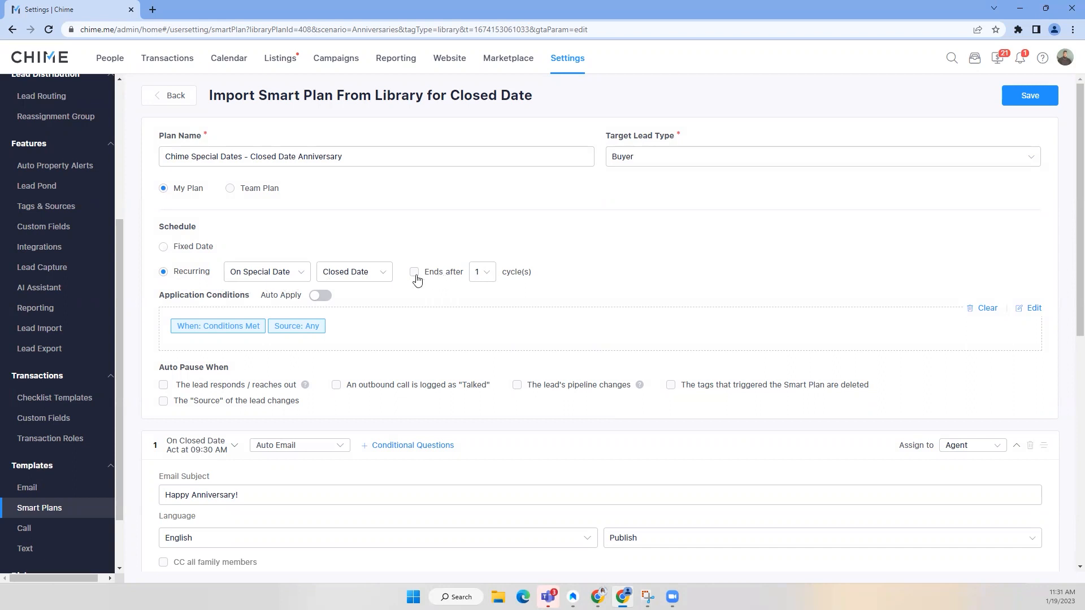
left_click(485, 274)
scroll(483, 397, "down", 1)
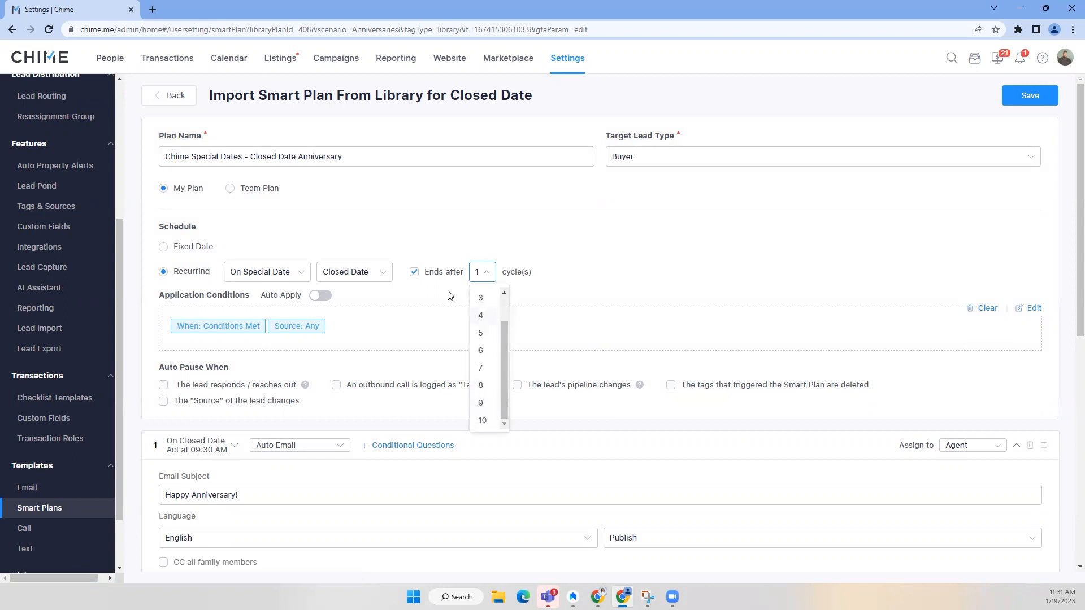
left_click(414, 272)
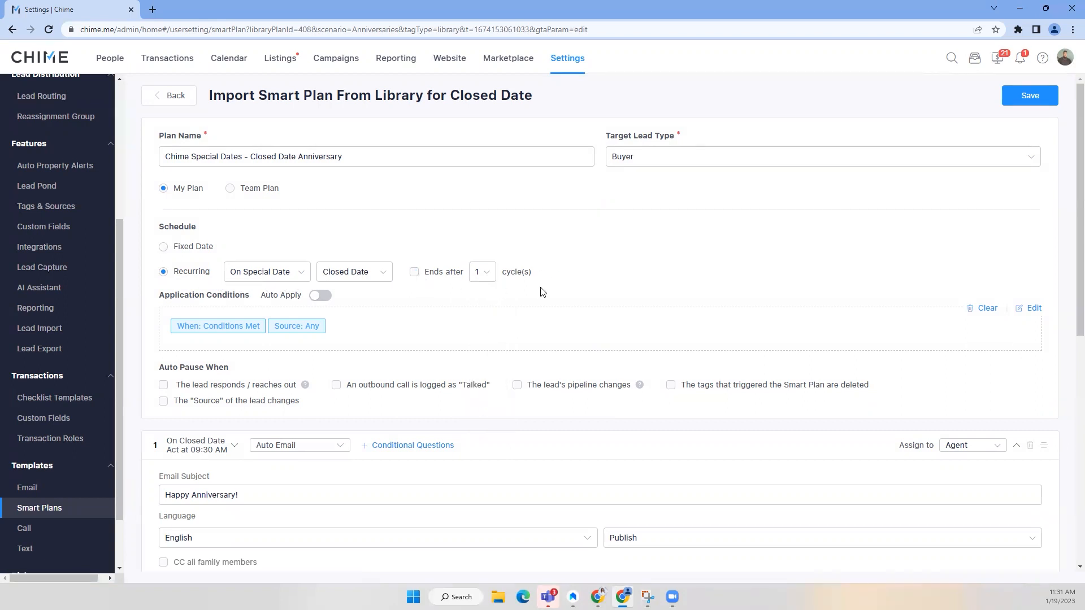
Insert the yellow-and-navy Home Anniversary system template image into the Happy Anniversary! email body and look over it
scroll(386, 298, "down", 4)
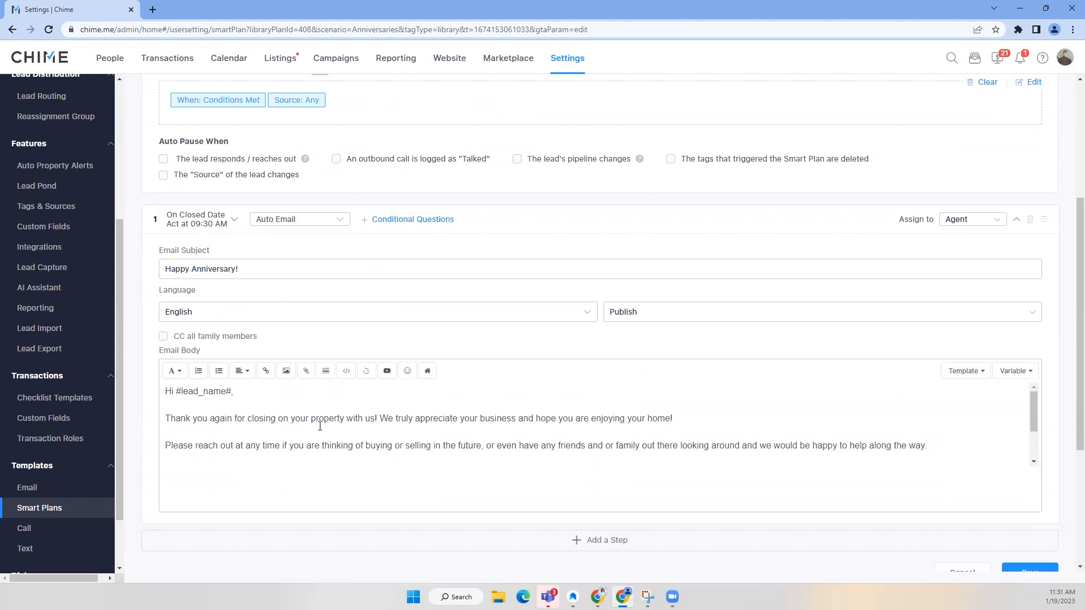
scroll(435, 424, "down", 2)
scroll(434, 428, "up", 2)
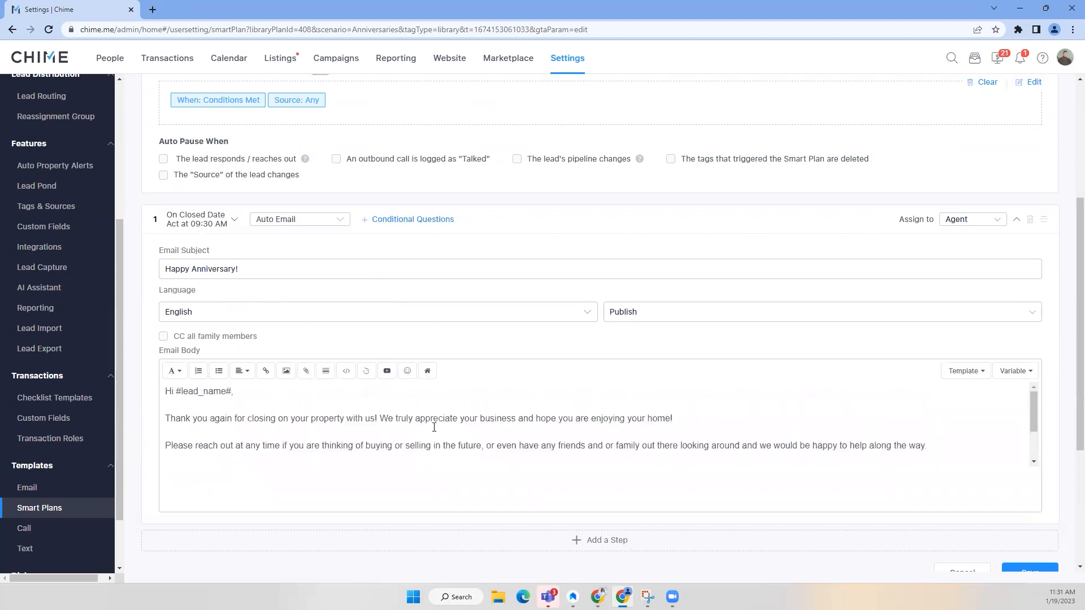
left_click(286, 372)
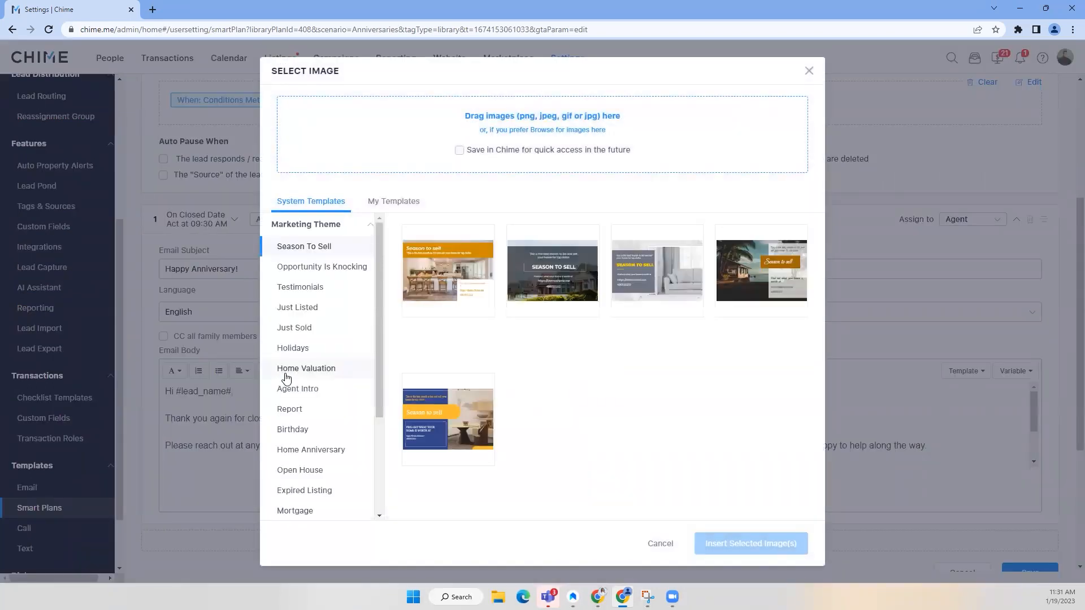
scroll(339, 433, "down", 2)
left_click(331, 376)
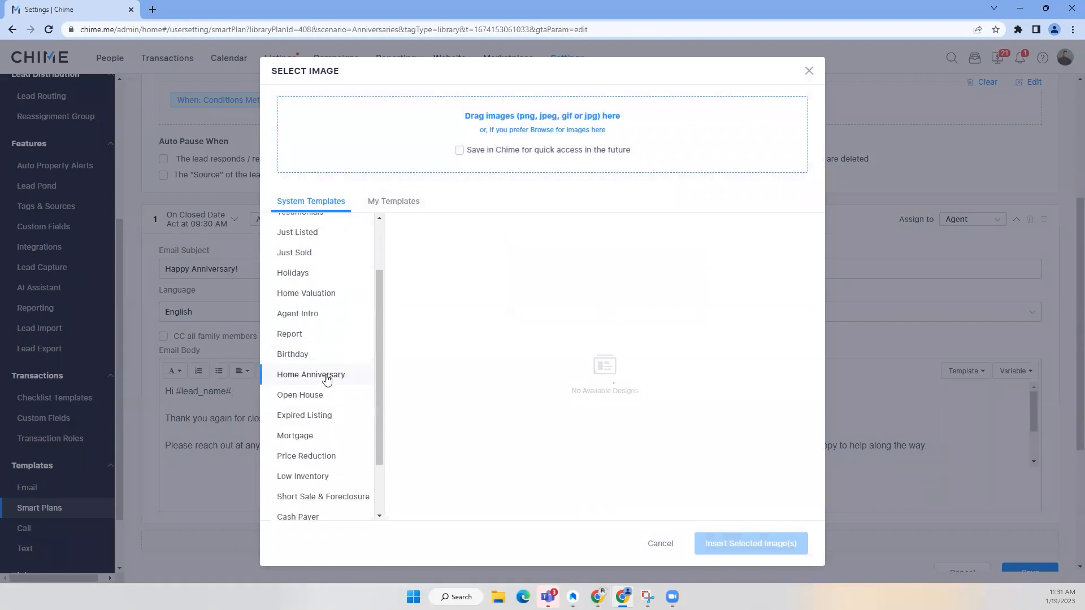
mouse_move(663, 275)
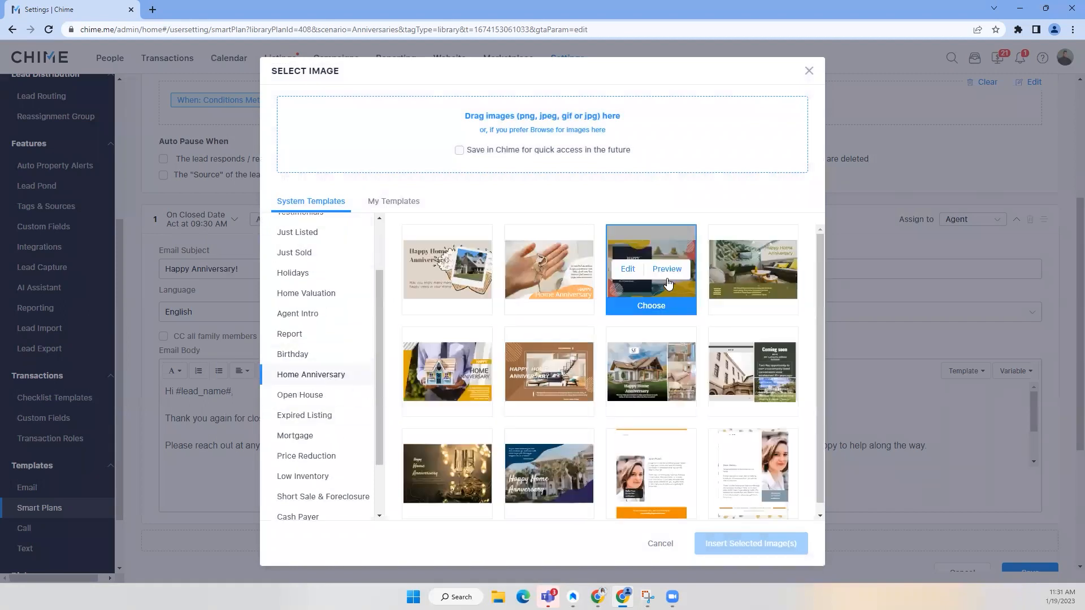
left_click(652, 305)
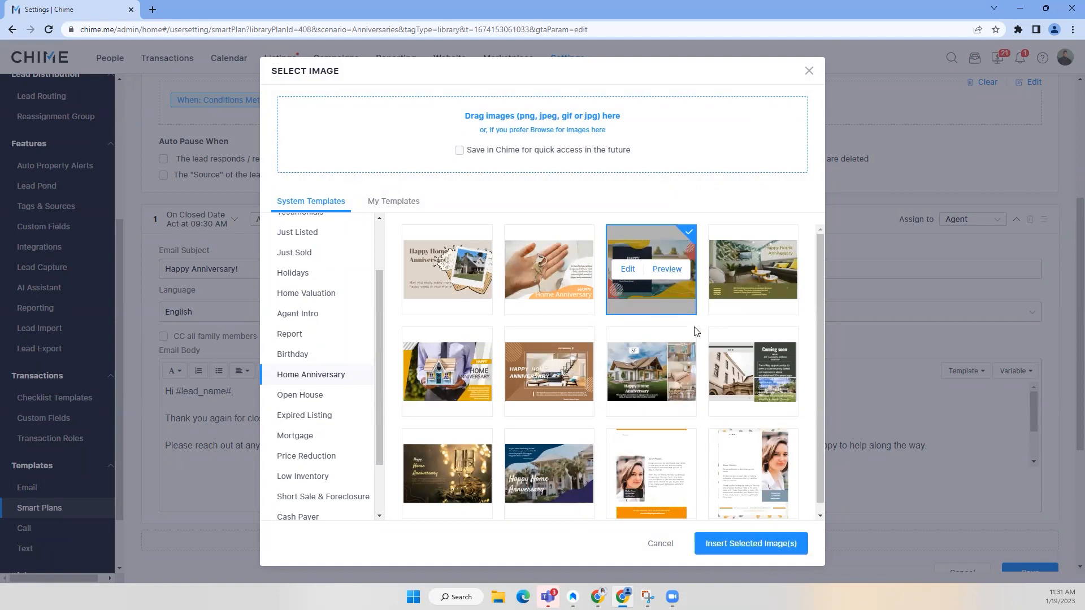
left_click(743, 540)
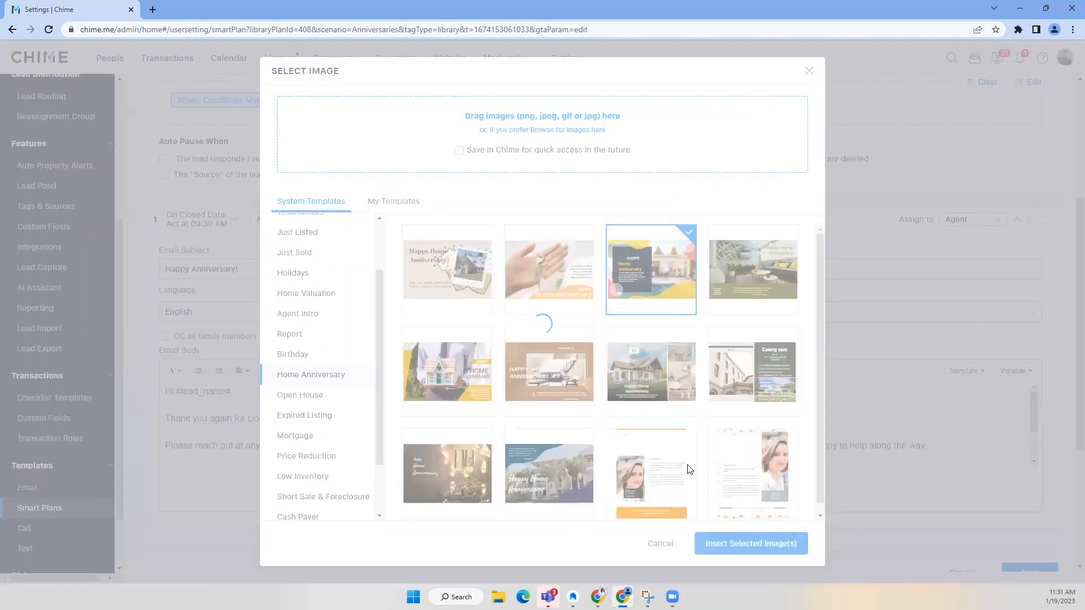
scroll(679, 441, "up", 5)
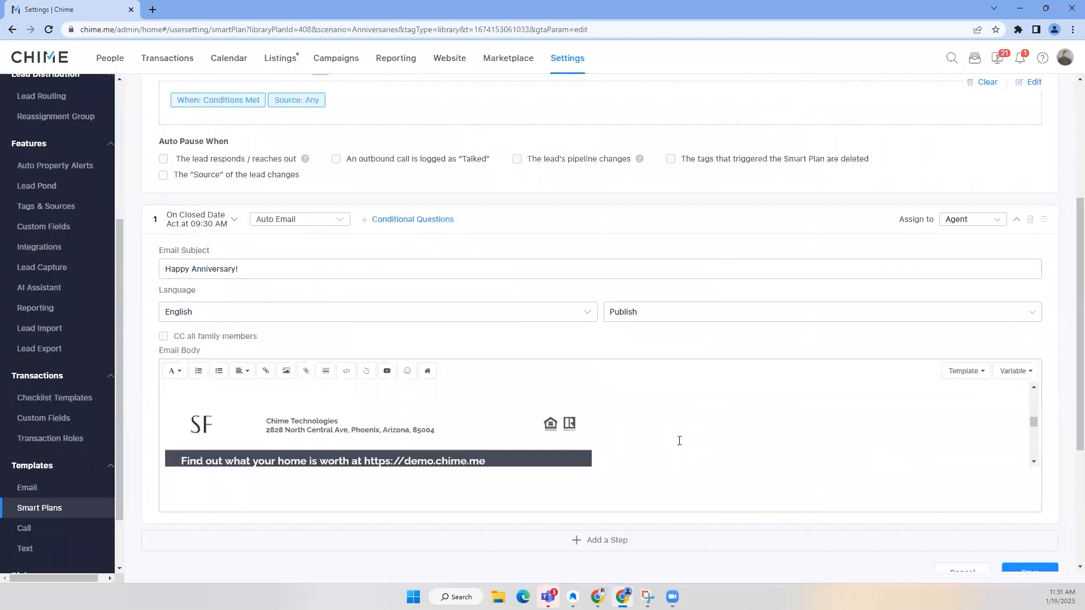
scroll(679, 441, "down", 3)
scroll(672, 437, "up", 3)
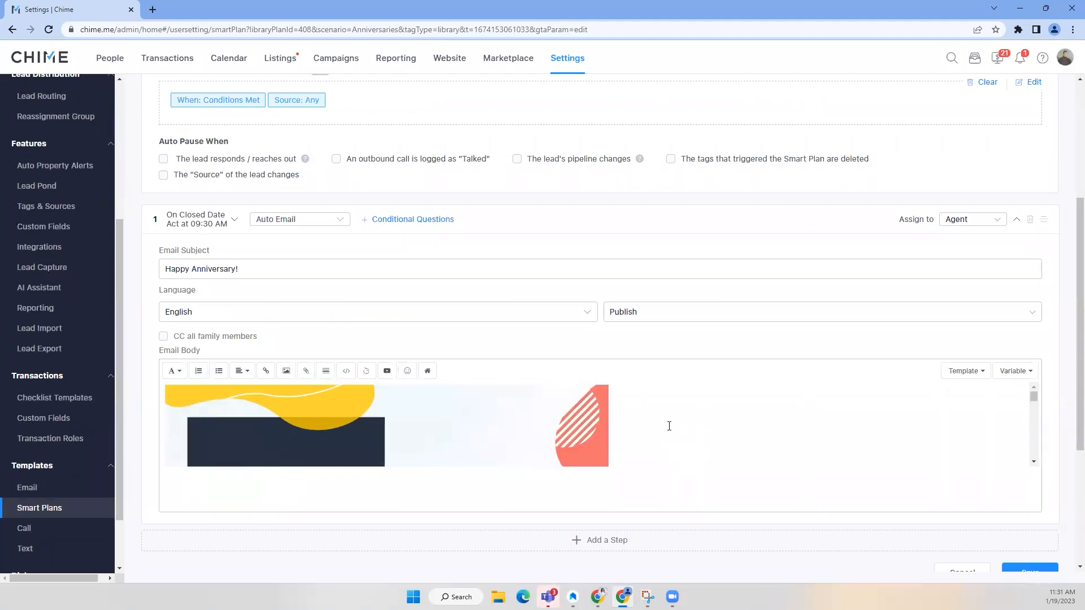
Leave the Closed Date Anniversary plan import and discard all changes
scroll(671, 435, "up", 4)
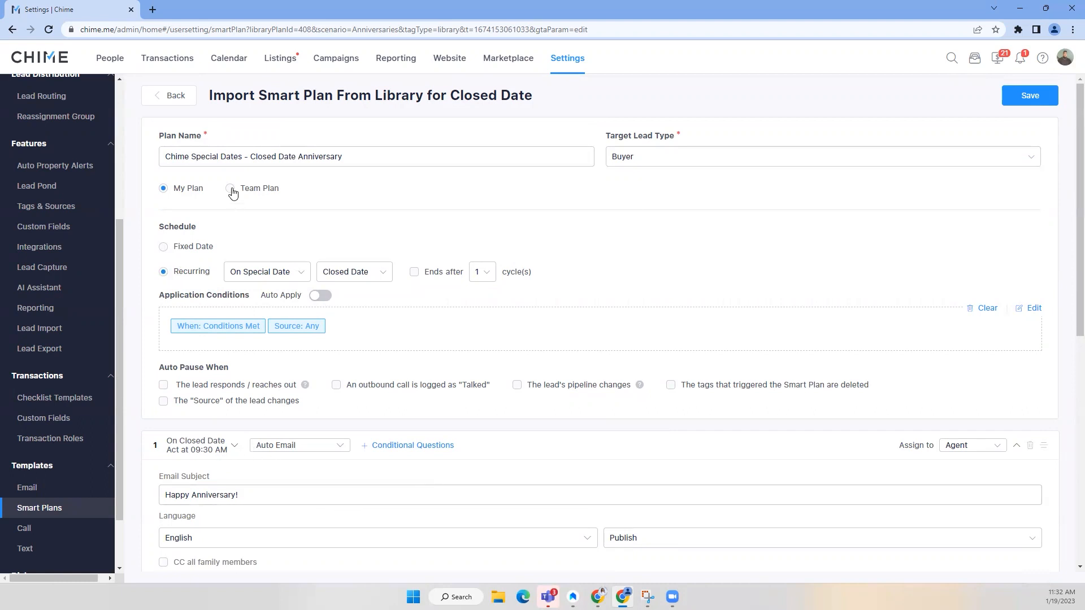
left_click(175, 101)
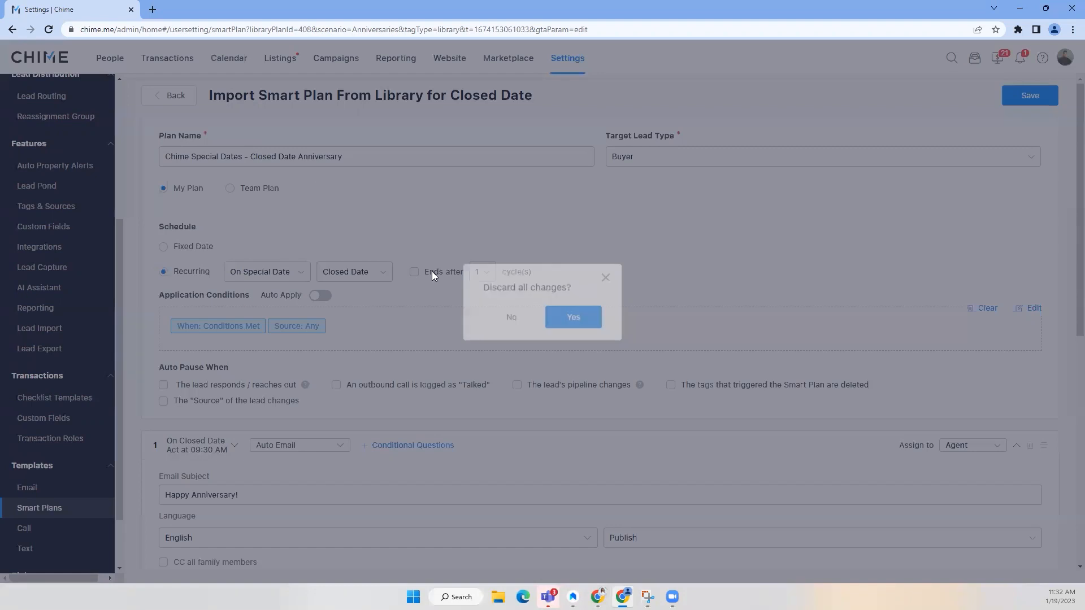
left_click(572, 327)
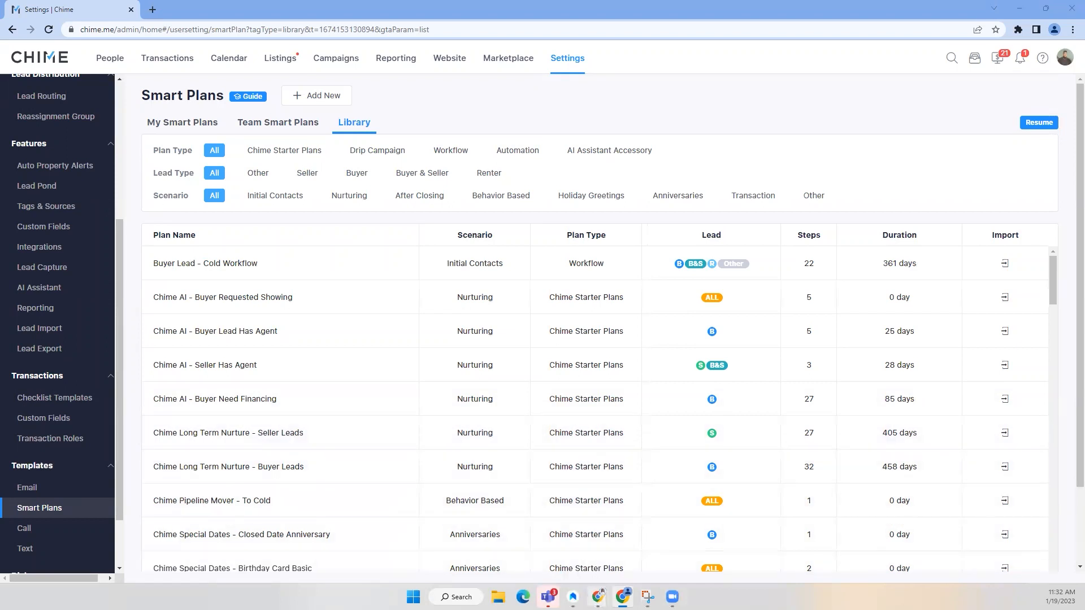
Switch to the browser window with the SMART Plans training presentation in PowerPoint
mouse_move(598, 596)
left_click(580, 487)
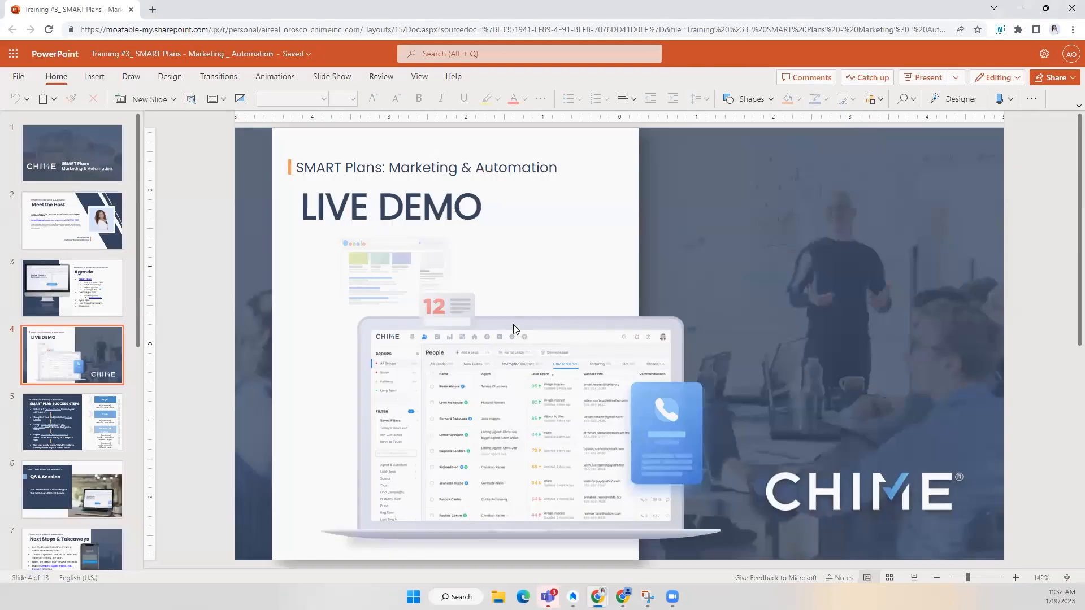
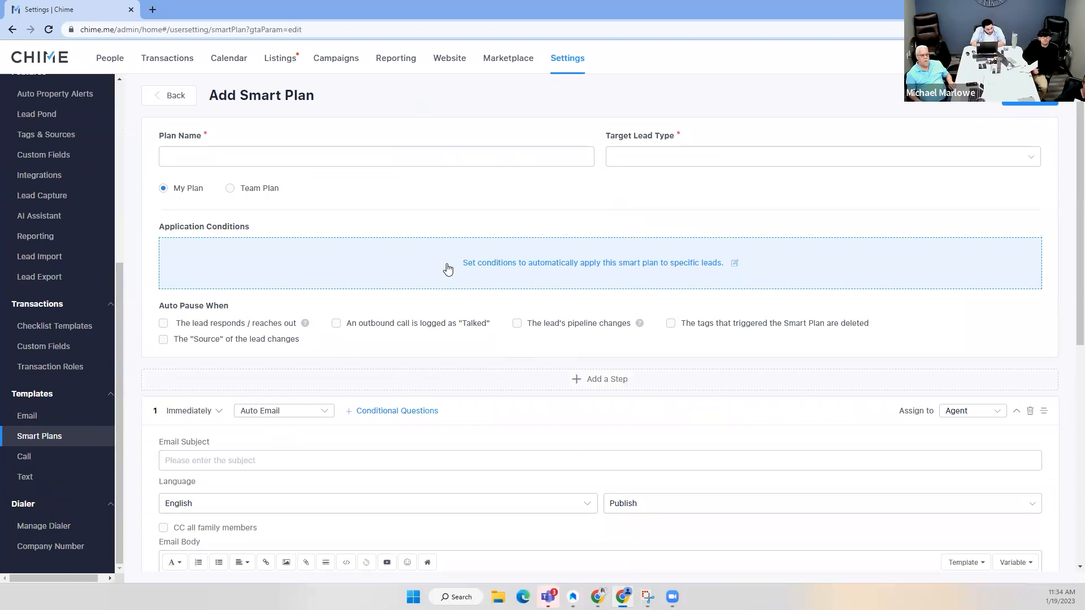
Write "hi its" in the first step's email body and insert the Agent_First_Name variable after it, followed by a period
scroll(448, 335, "down", 3)
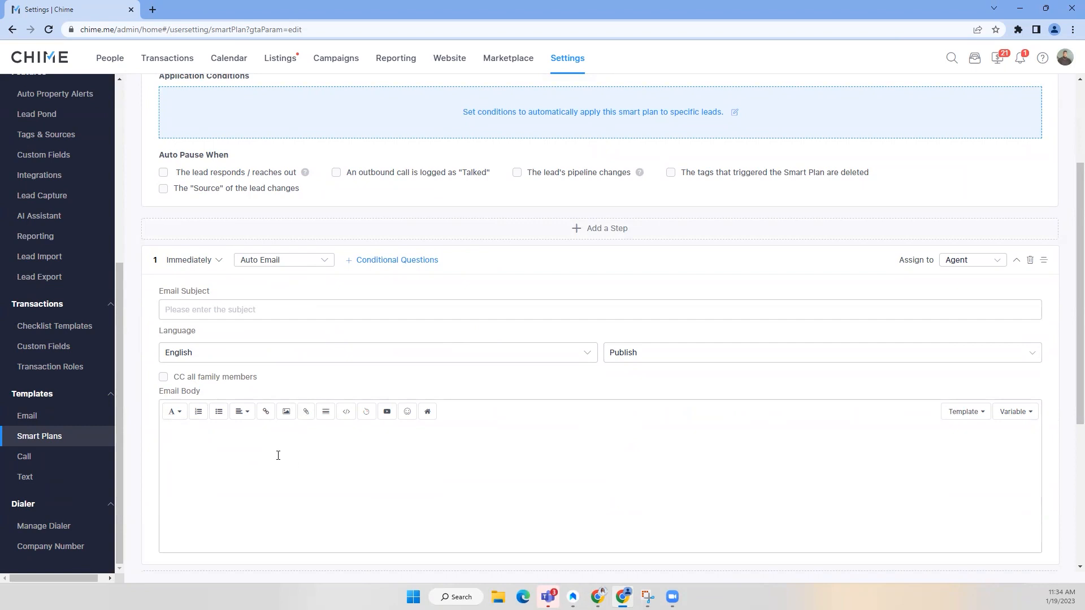
type("hi its")
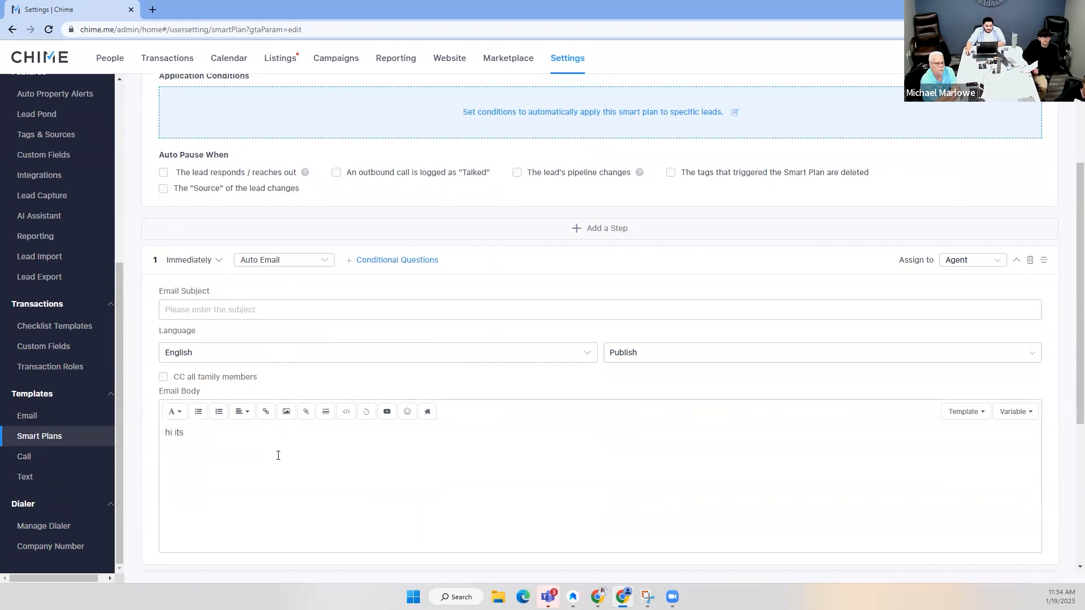
left_click(1021, 413)
scroll(955, 487, "down", 5)
scroll(954, 486, "up", 8)
left_click(938, 446)
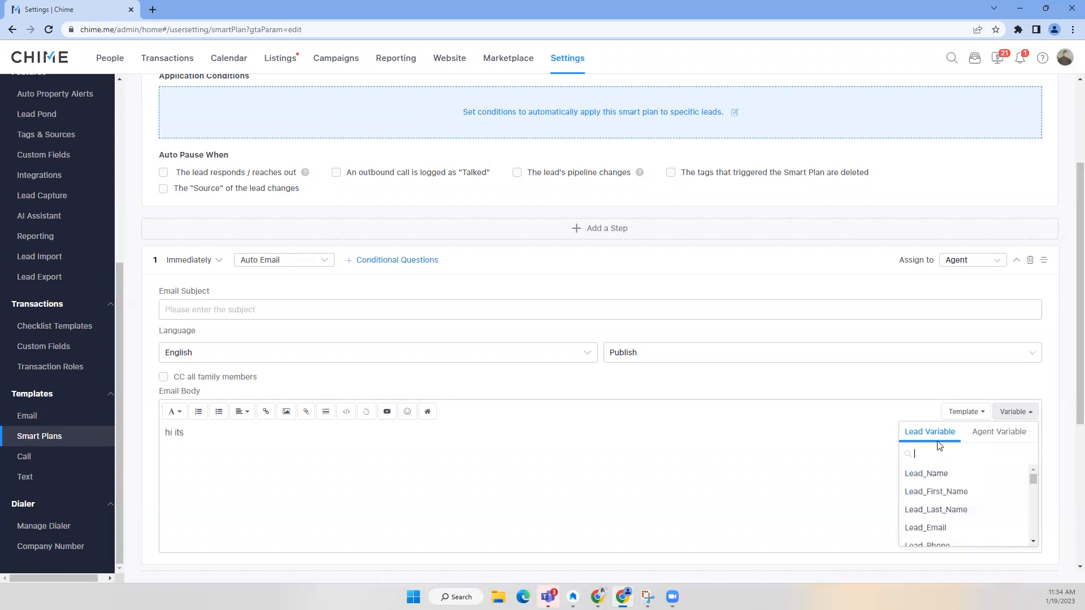
left_click(990, 439)
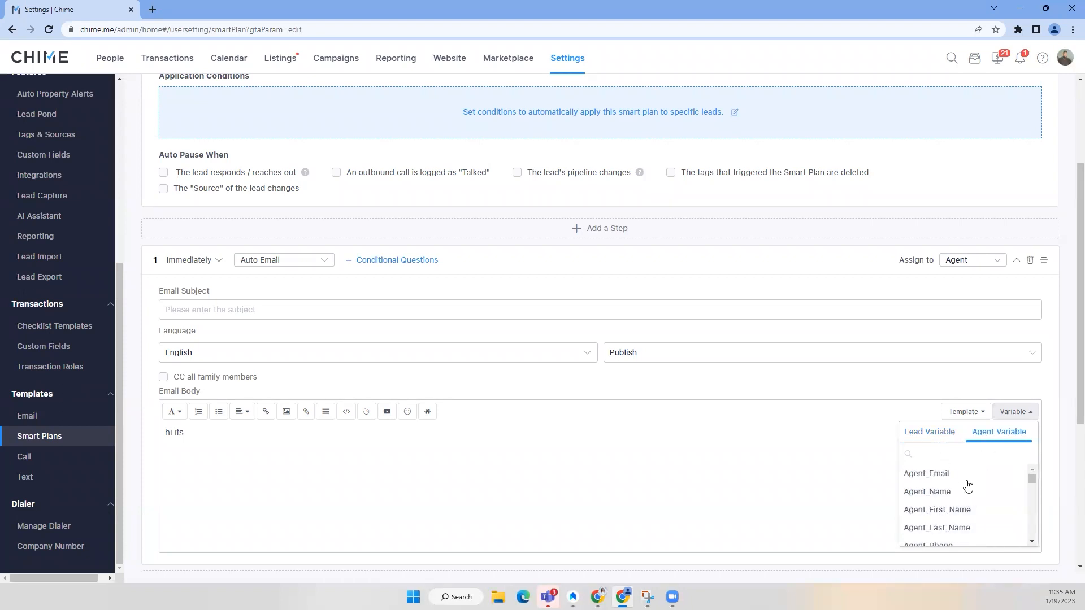
scroll(962, 507, "down", 2)
scroll(962, 507, "up", 2)
left_click(960, 511)
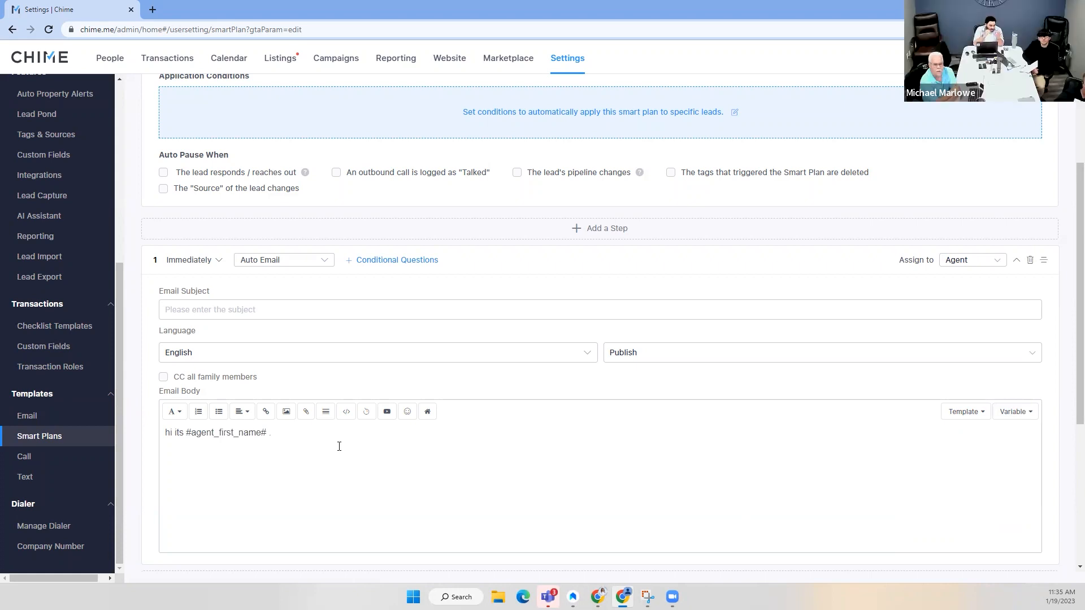
type(".")
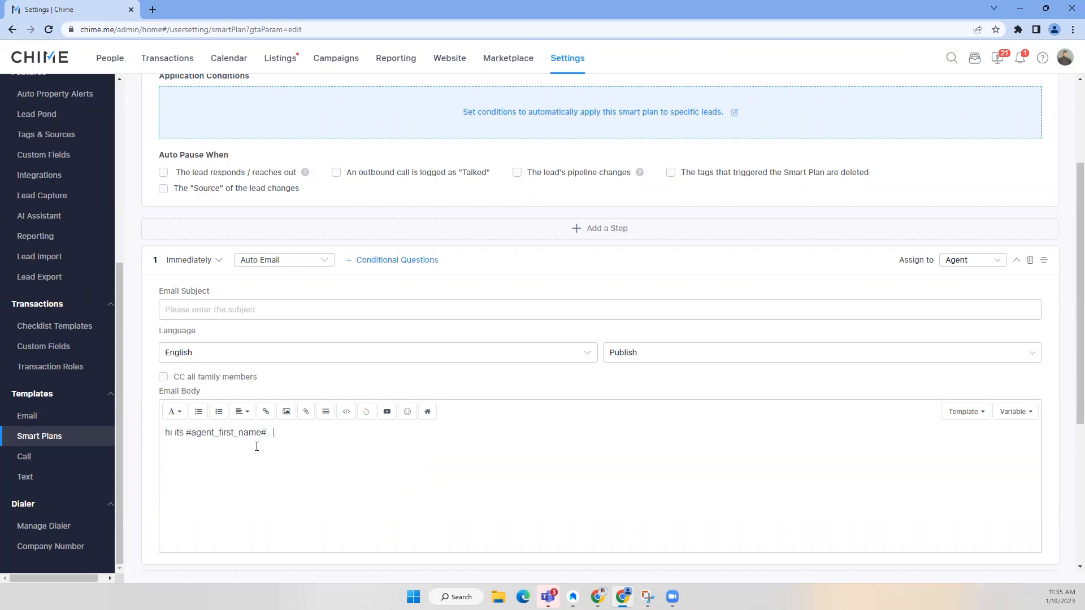
Replace the whole email body text with "i noticed you were looking at"
key("ctrl+a")
type("i")
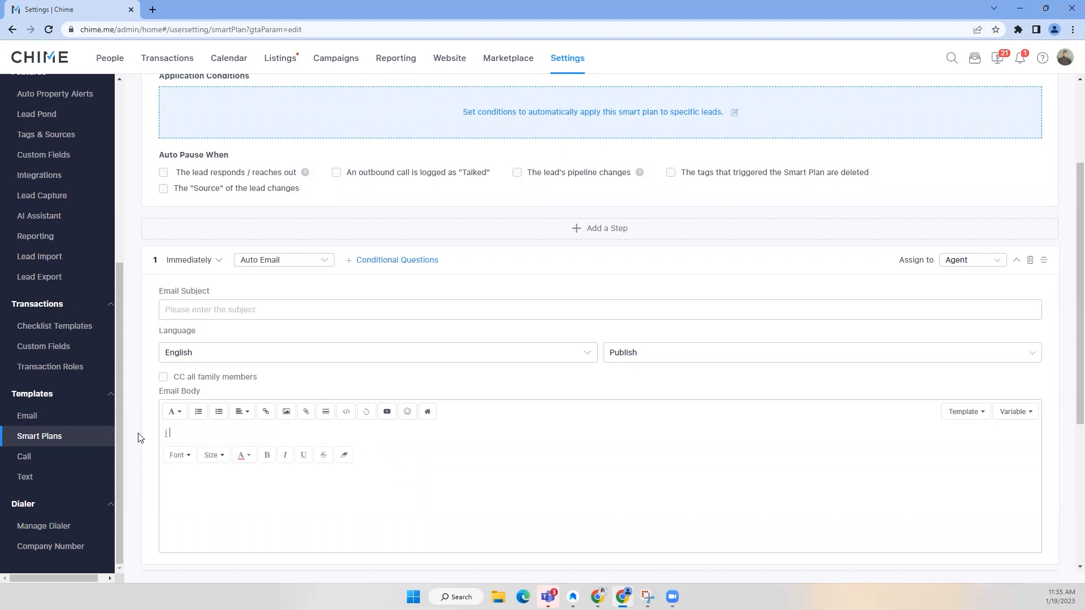
type(" noticed you were looking ")
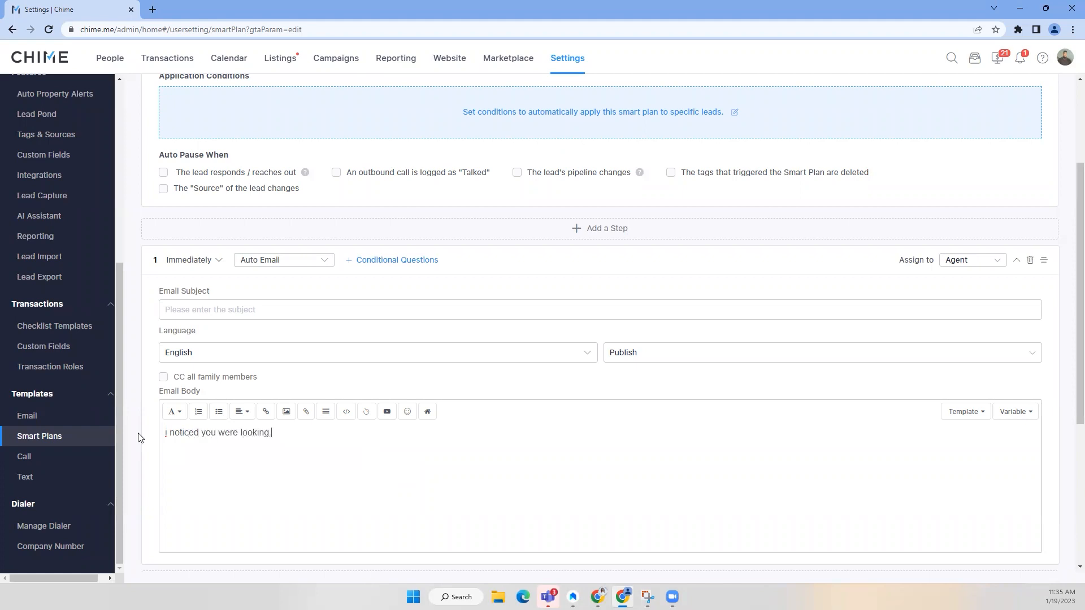
type("at th")
Insert the lead variable Trigger_Behavior_Listing_Addr at the end of the email body sentence
left_click(1033, 414)
left_click(930, 431)
scroll(945, 483, "down", 3)
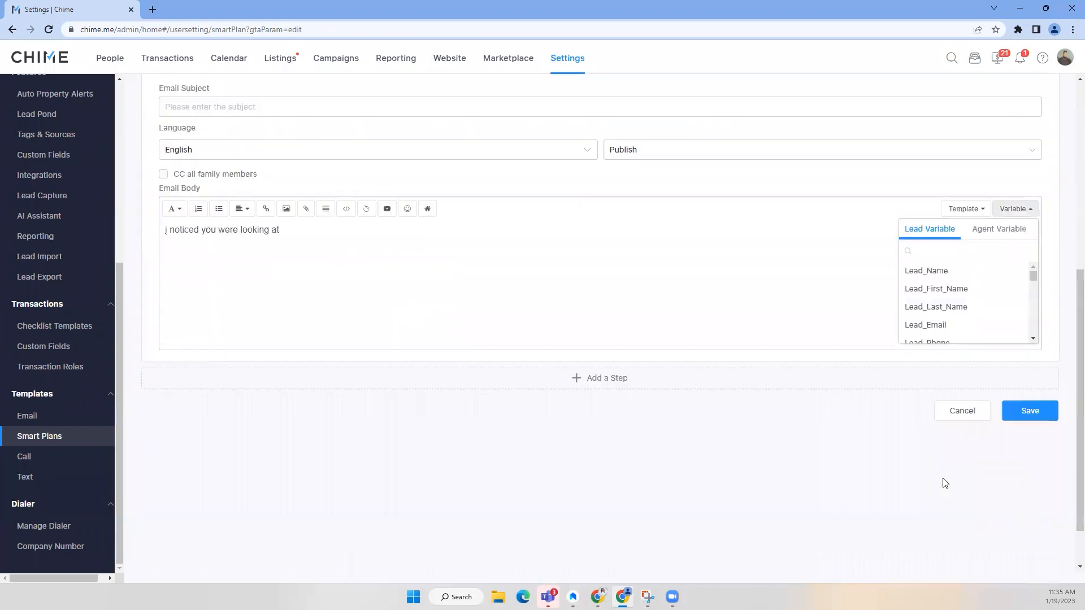
scroll(945, 482, "up", 3)
scroll(946, 480, "down", 2)
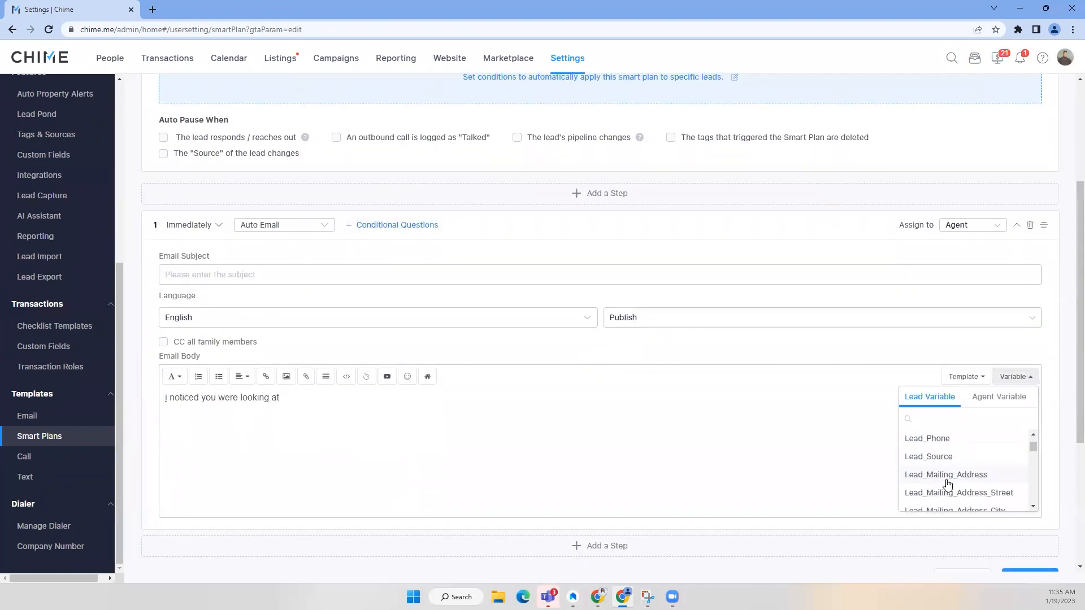
scroll(947, 483, "down", 8)
scroll(949, 479, "down", 10)
scroll(948, 479, "down", 2)
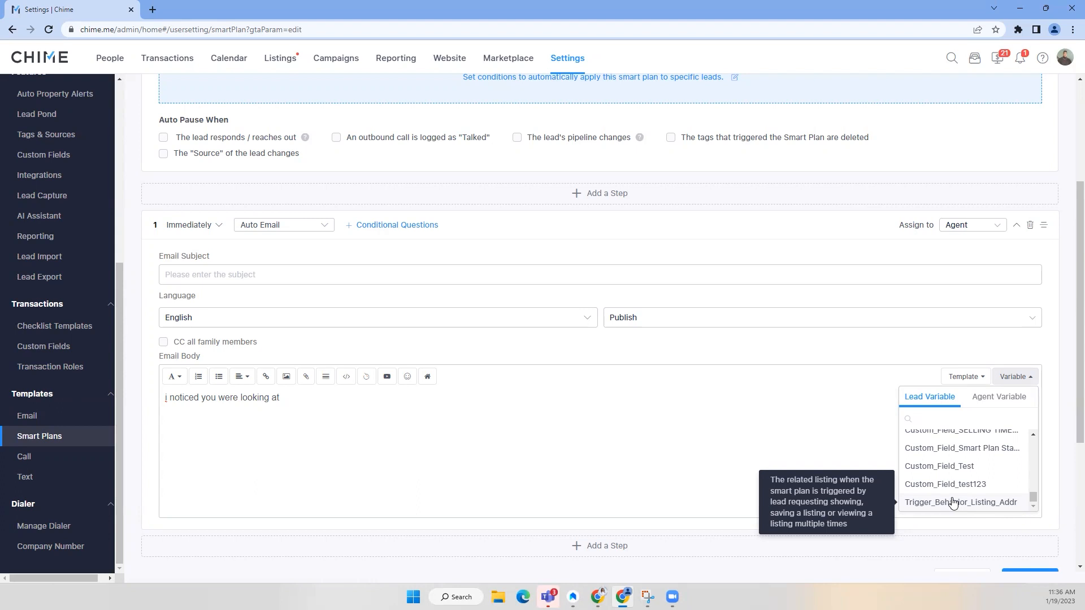
left_click(952, 502)
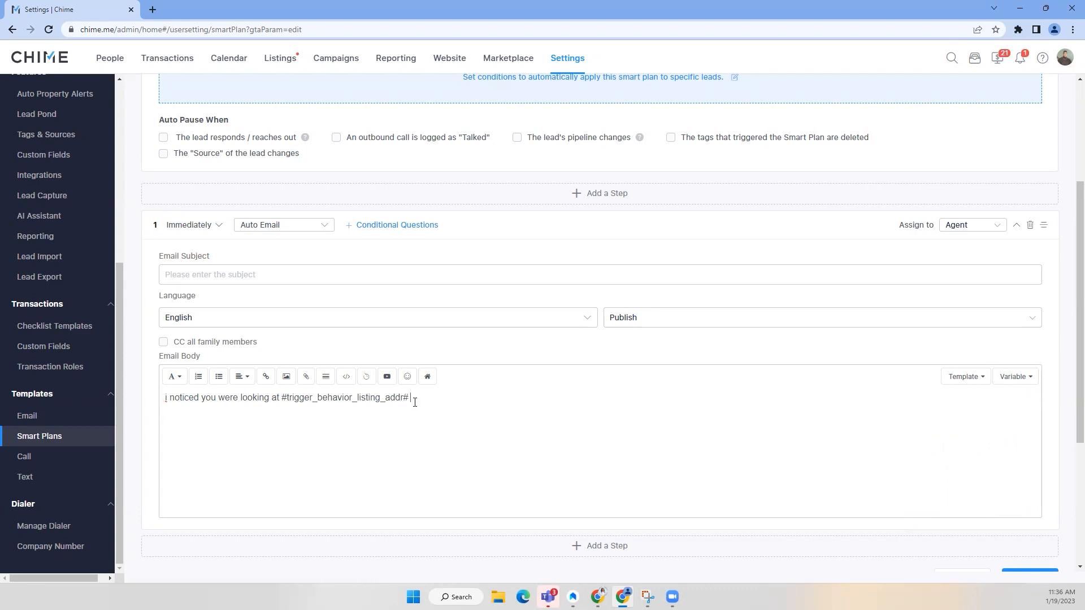
left_click_drag(436, 401, 371, 400)
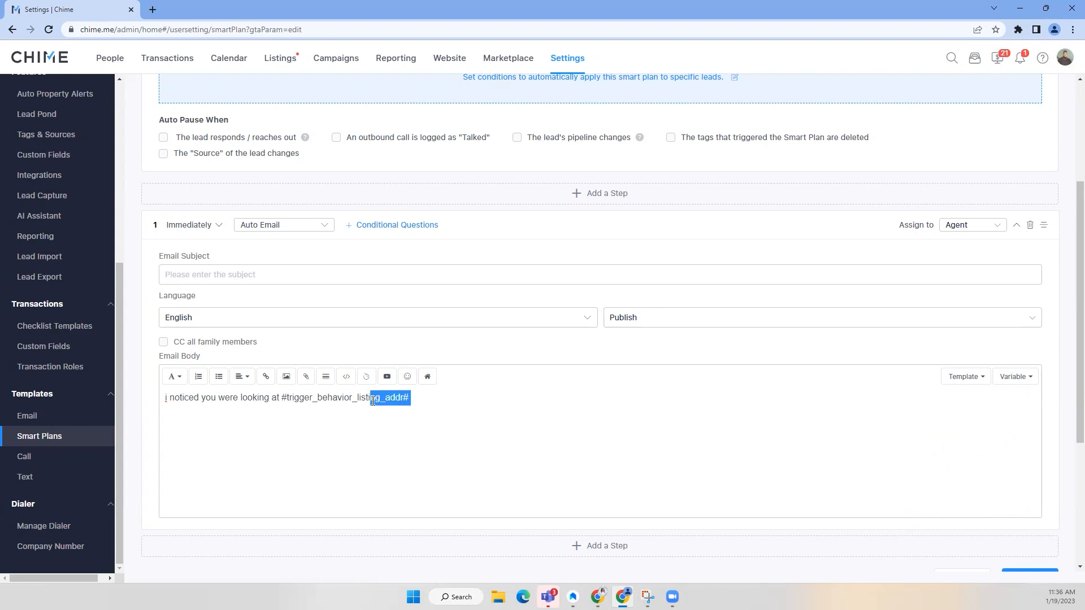
left_click(546, 414)
Add a second step to the smart plan below the first email
scroll(569, 439, "down", 4)
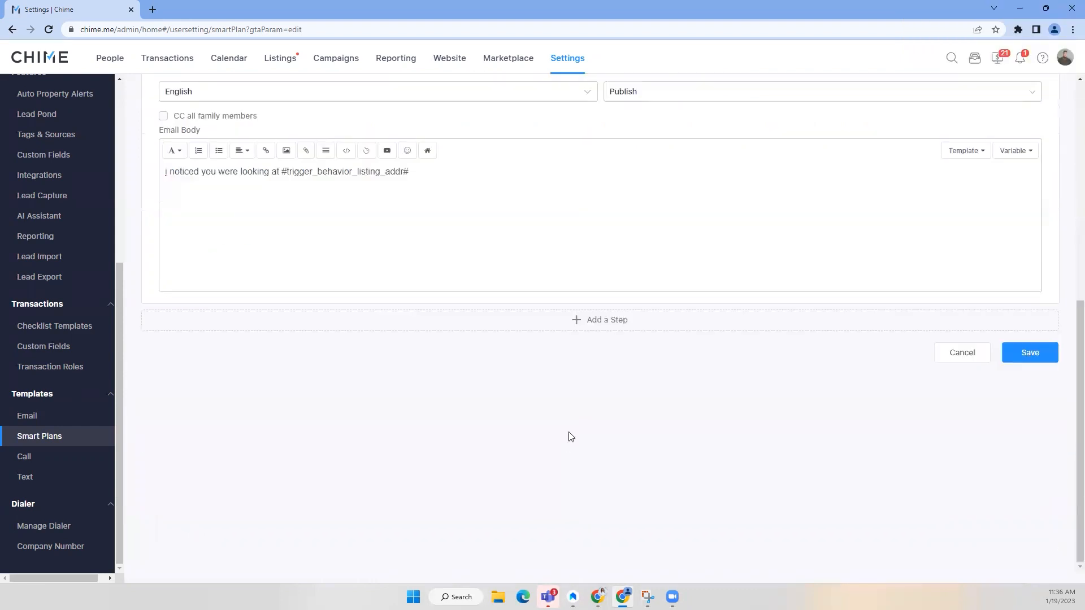
left_click(598, 321)
scroll(431, 388, "down", 1)
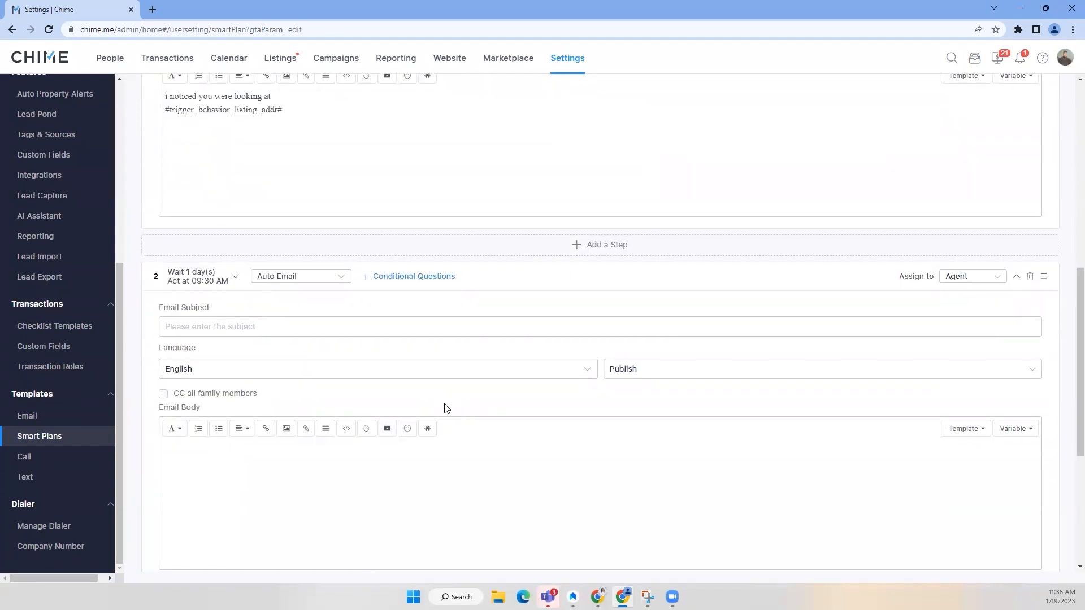
scroll(445, 399, "down", 1)
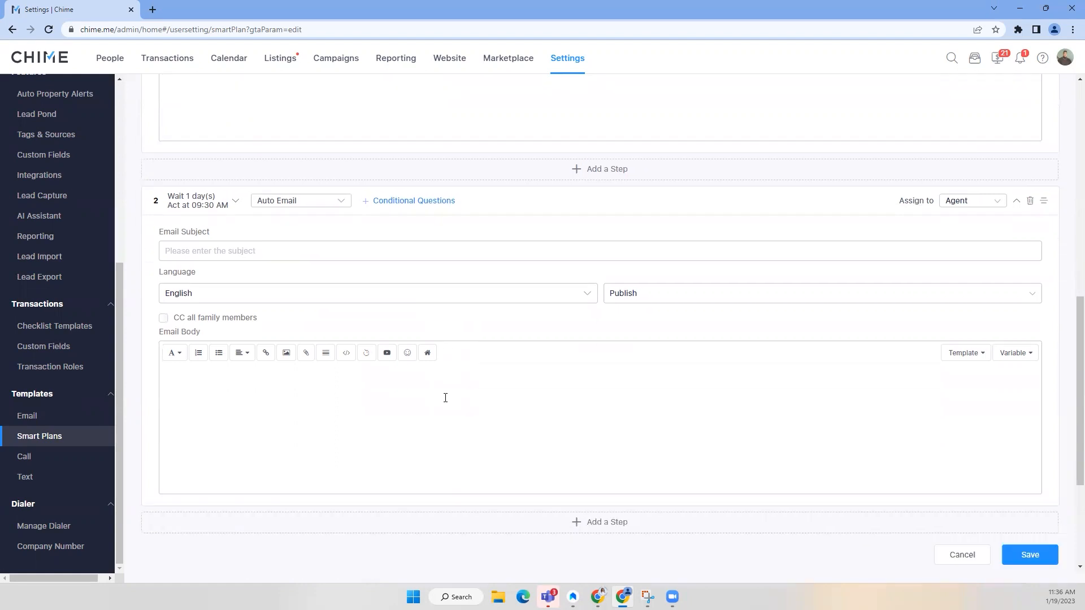
Make step 2 conditional on the lead being a first time home buyer, with Auto Emails reading "rerg g gsgr" if yes and "ert ret y" if no
left_click(422, 202)
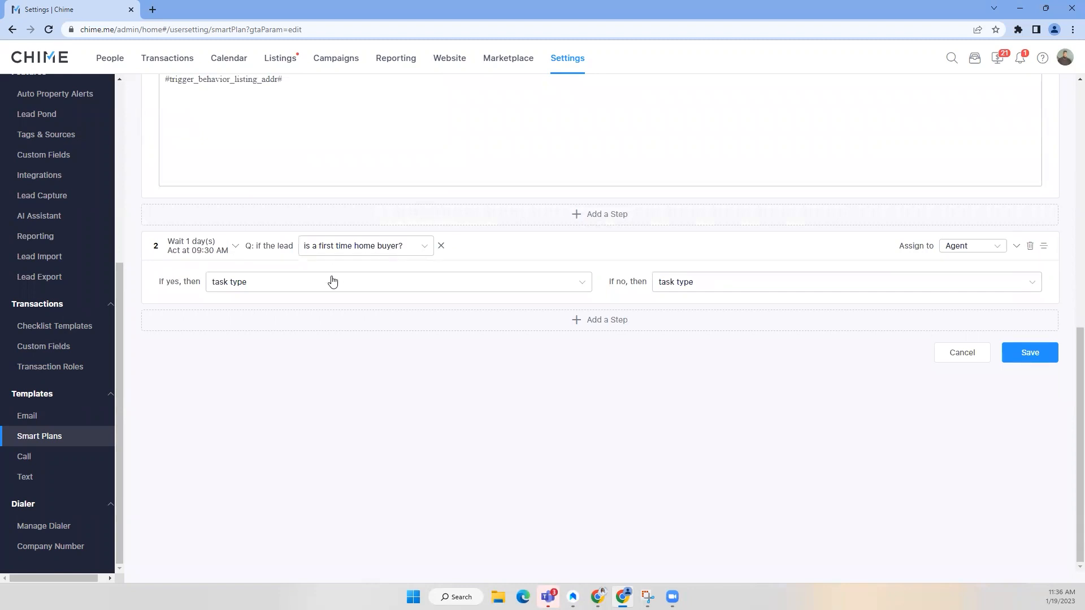
left_click(294, 290)
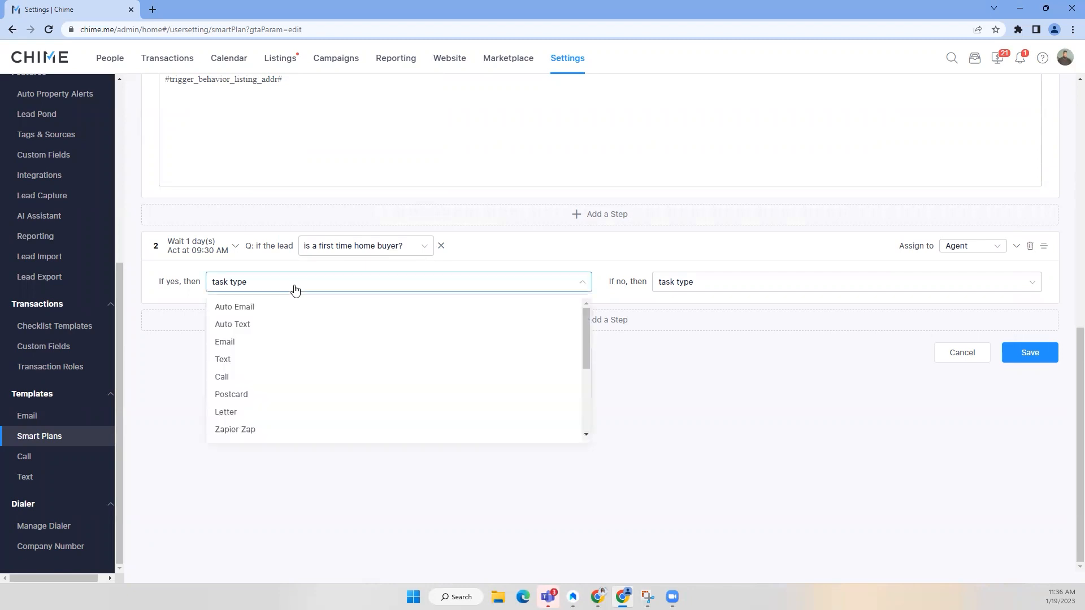
left_click(290, 307)
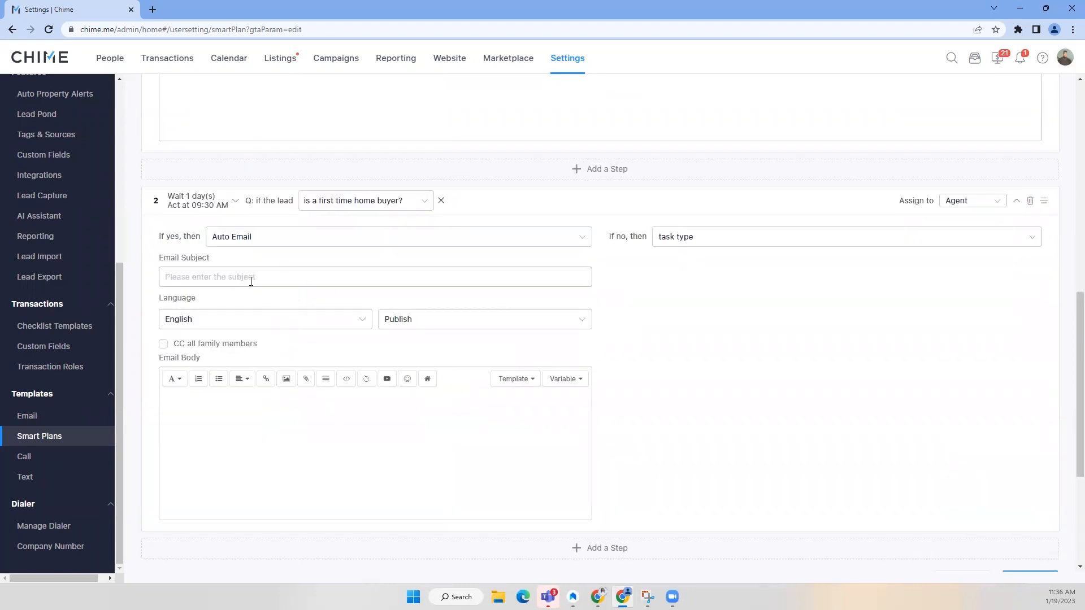
type("rerg g gsgr")
left_click(729, 243)
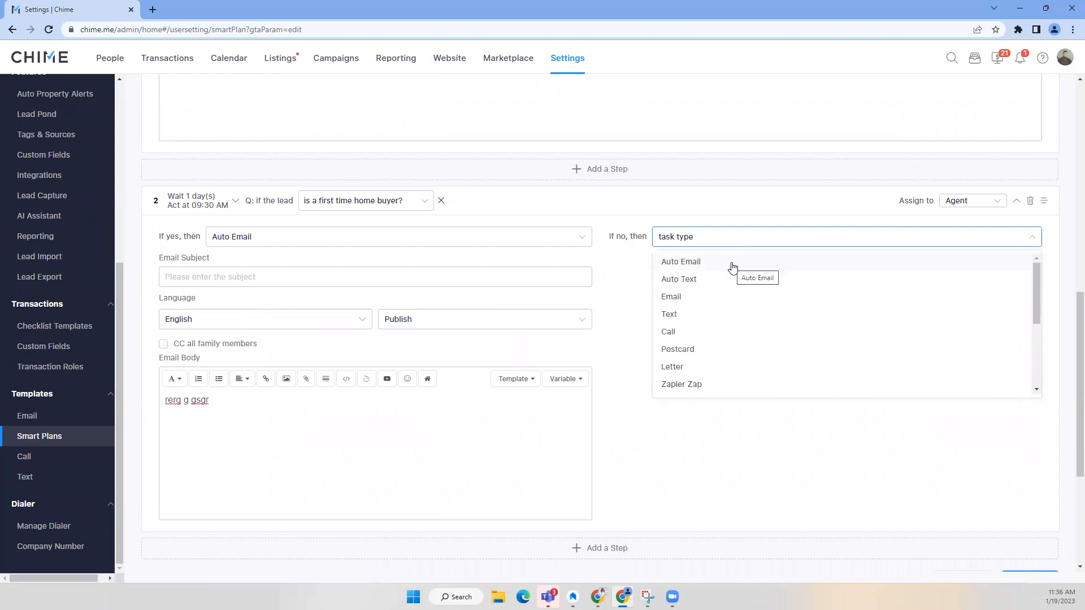
left_click(729, 266)
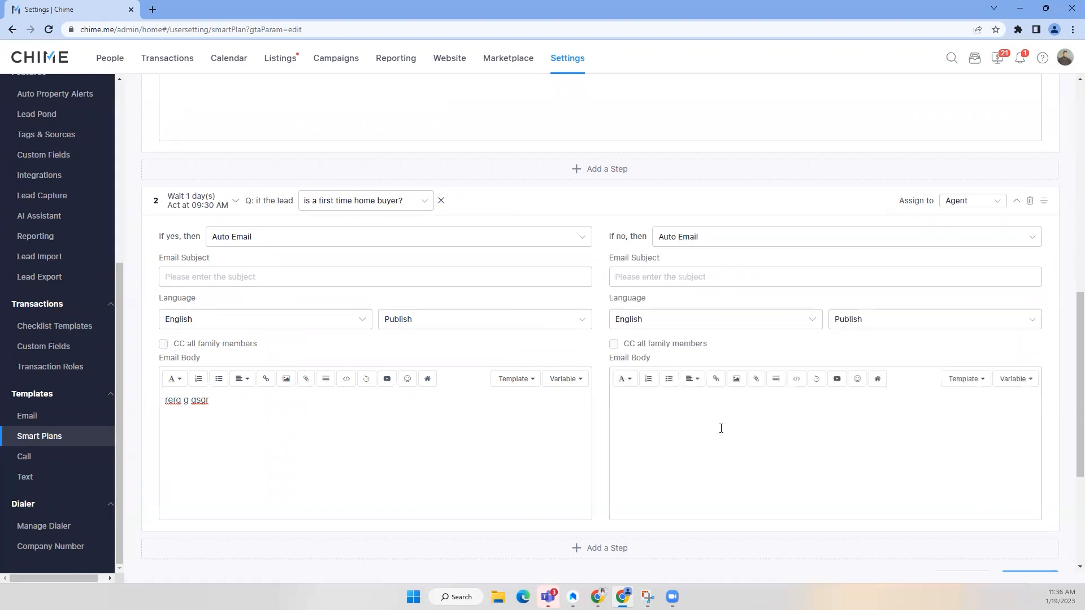
type("ert ret y")
Look through the available conditional questions for step 2 and remove the condition from the step
left_click(424, 202)
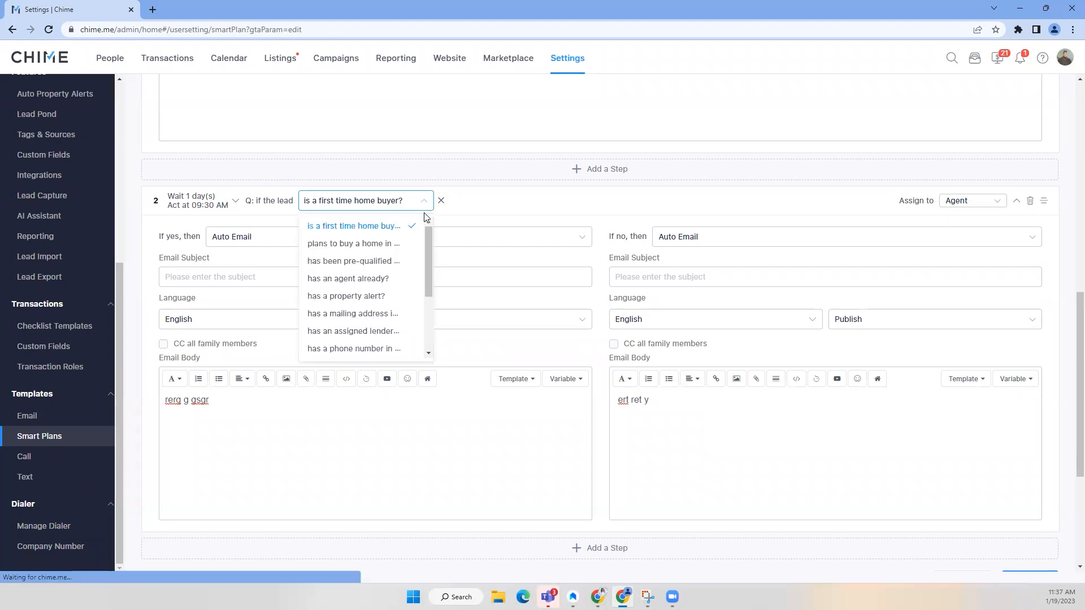
scroll(395, 339, "down", 3)
scroll(407, 316, "up", 3)
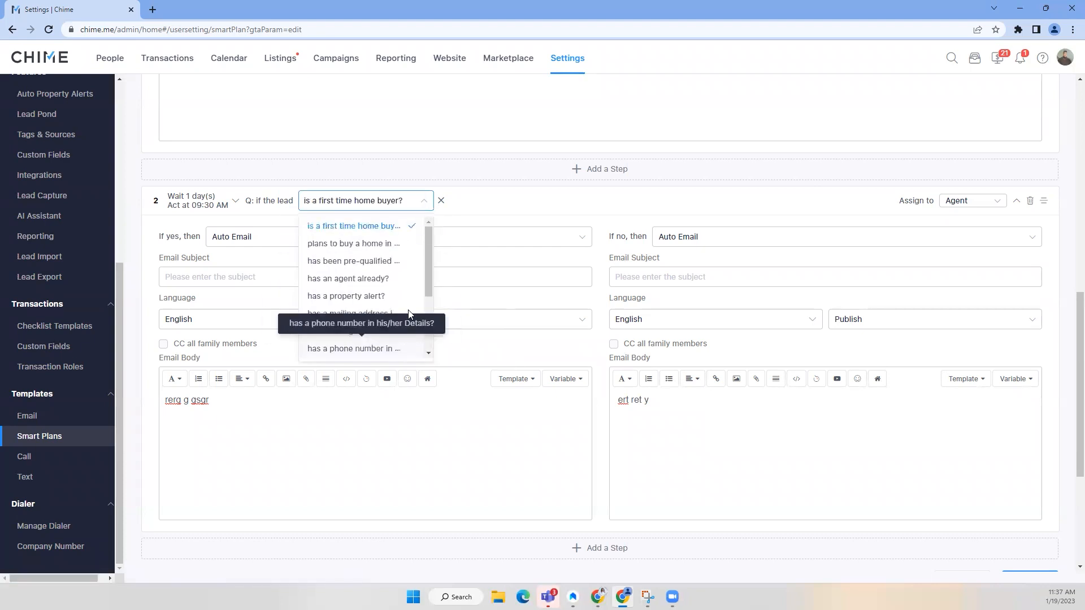
left_click(440, 201)
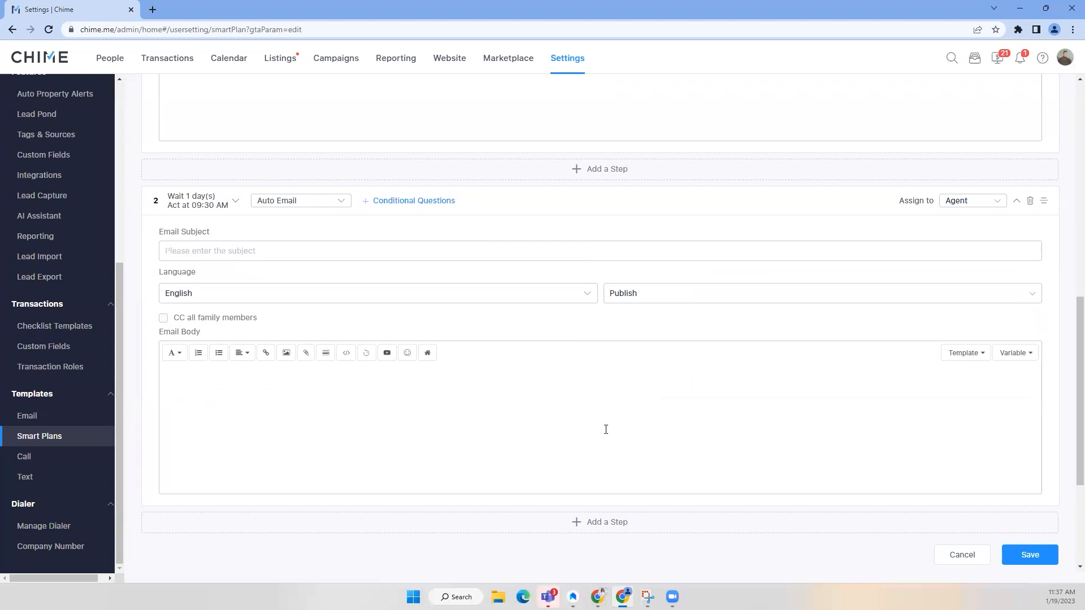
Switch to the SMART Plans training presentation in PowerPoint and return to the Add Smart Plan page in Chime
scroll(604, 429, "up", 10)
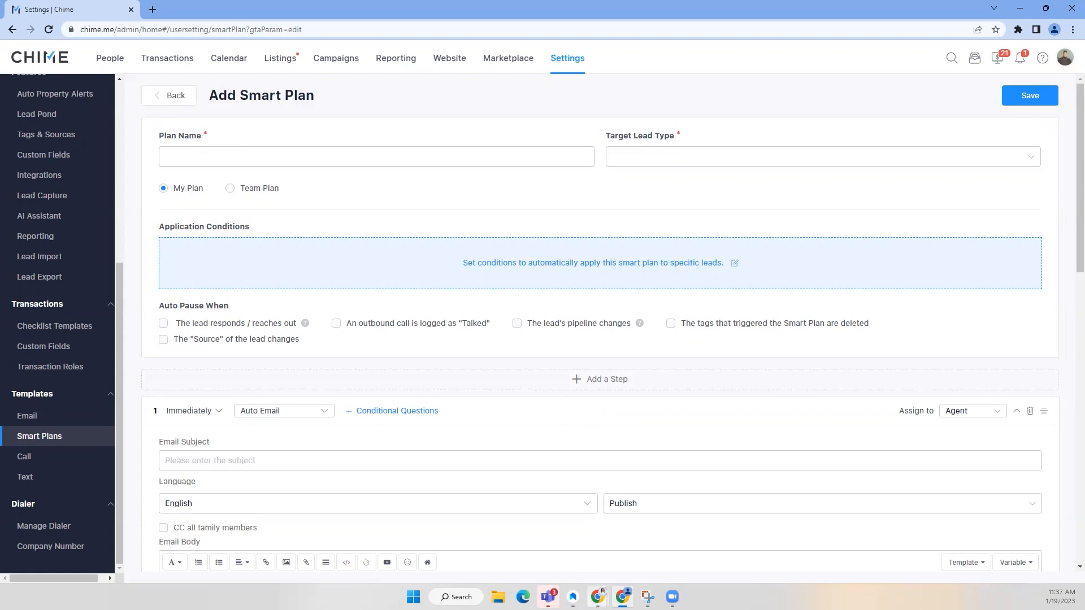
mouse_move(623, 597)
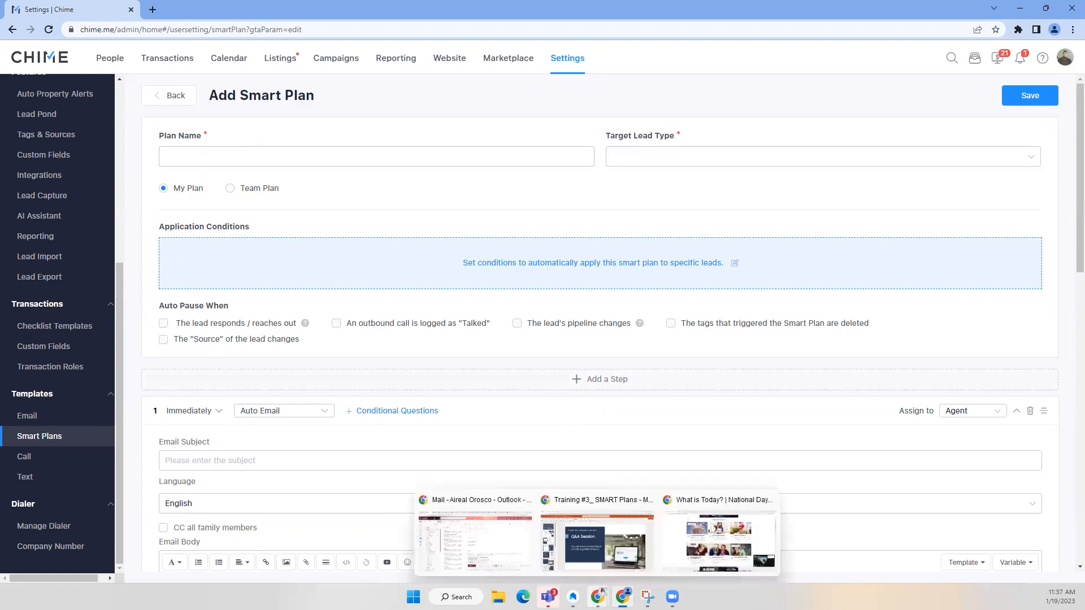
left_click(605, 543)
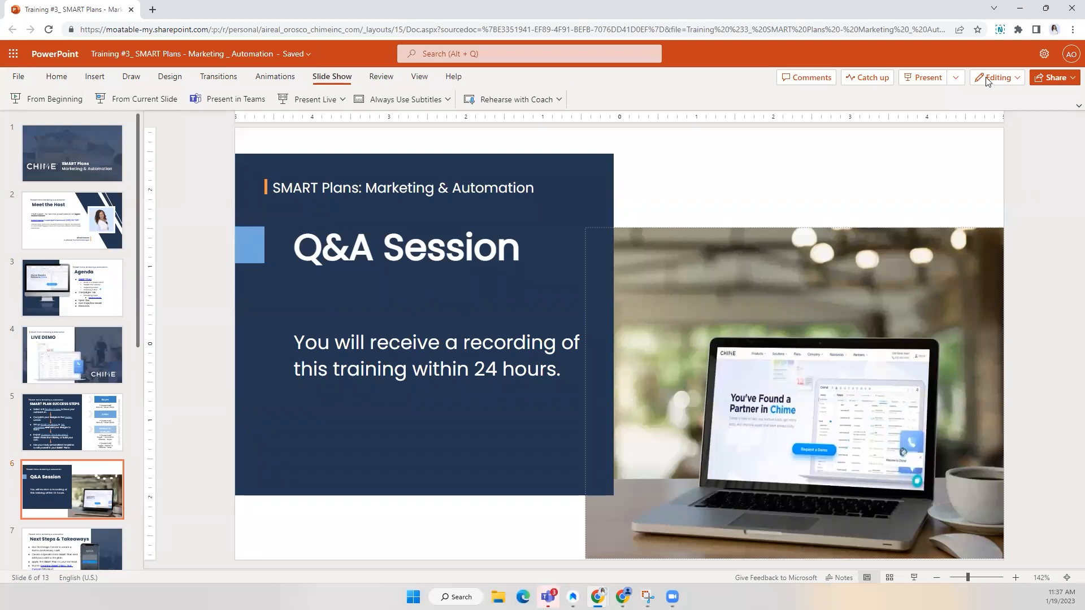
left_click(1023, 13)
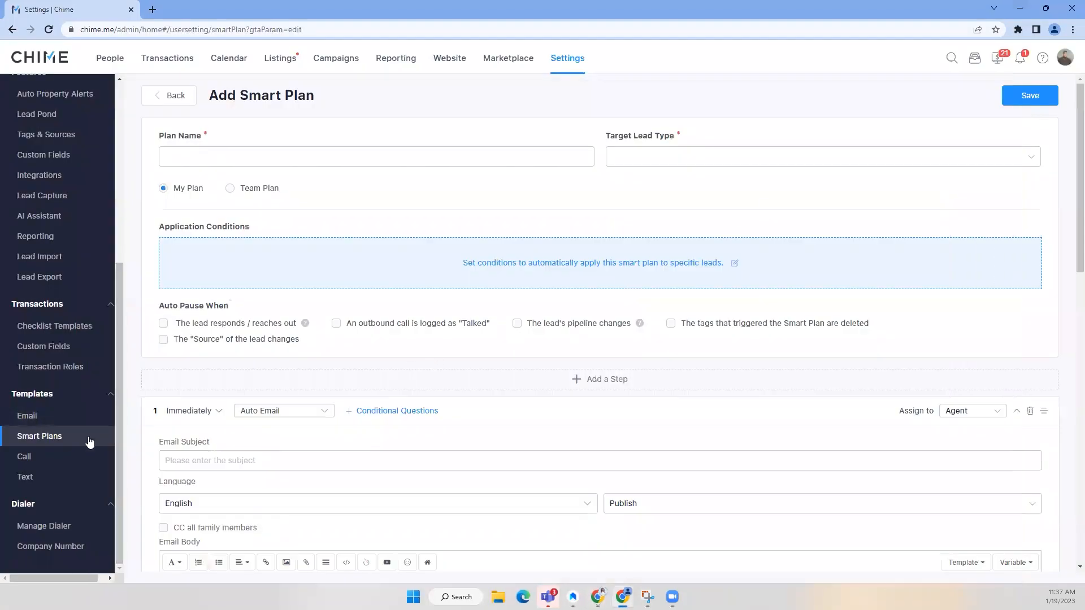
Leave the new smart plan unsaved and open the Design Center under Campaigns
scroll(90, 442, "up", 5)
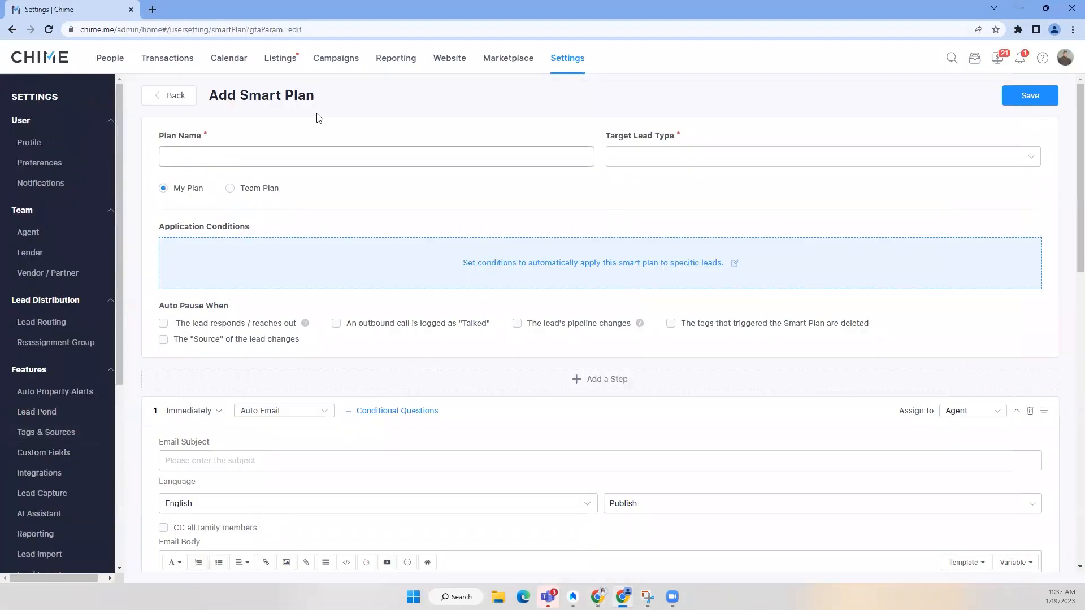
left_click(333, 65)
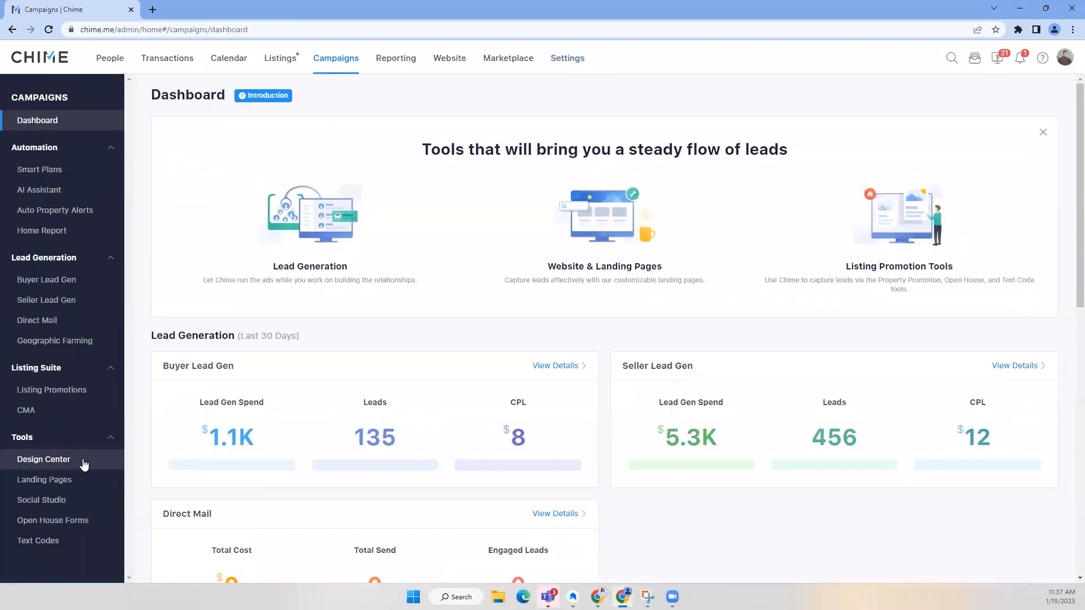
left_click(85, 464)
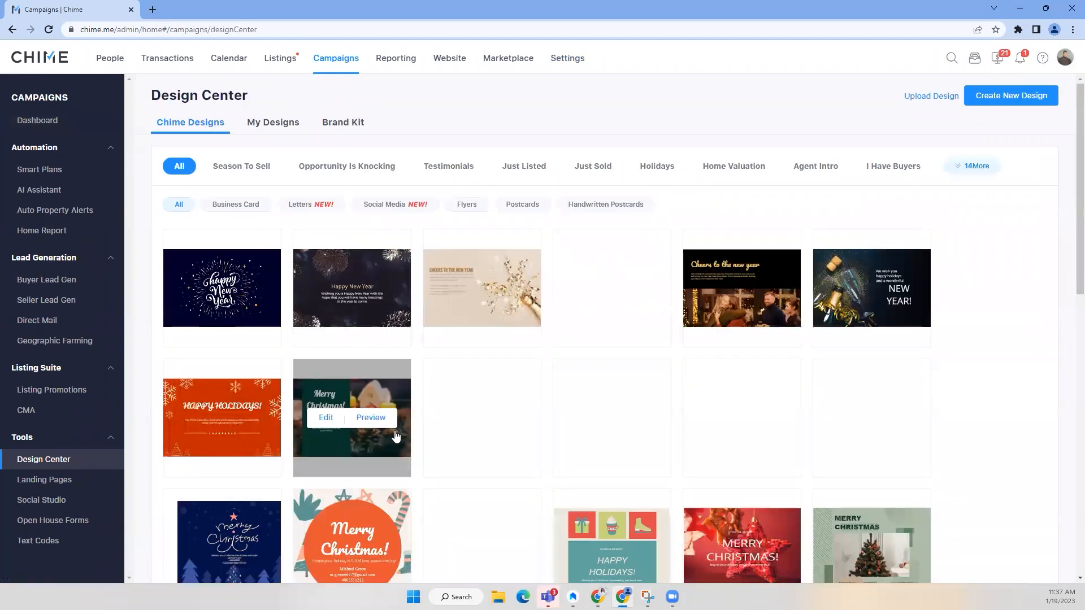
Start a design upload, look through the Desktop files, and cancel the file selection
left_click(931, 101)
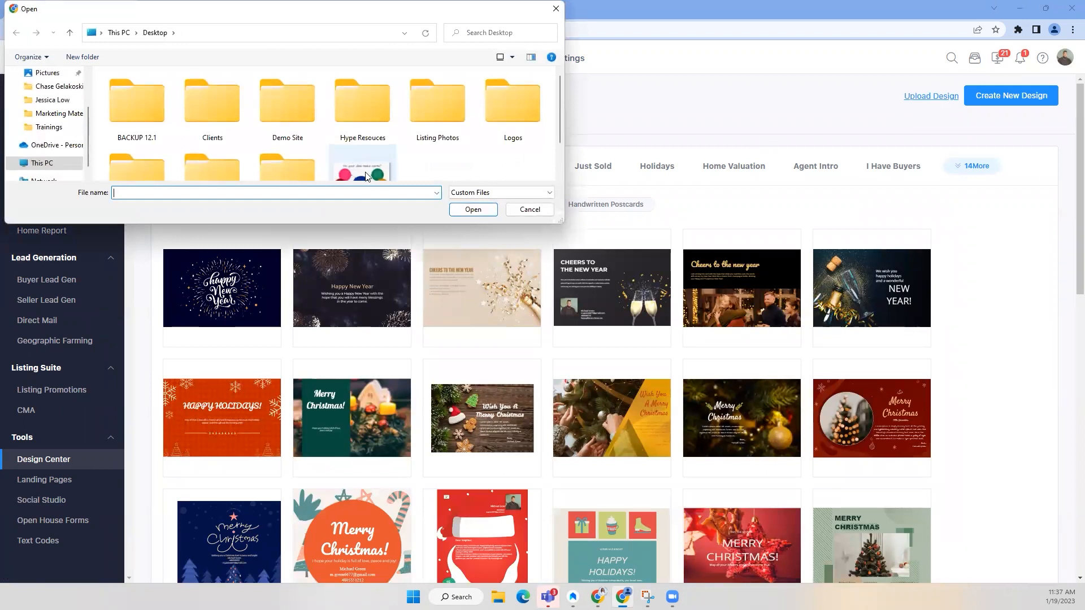
scroll(383, 171, "down", 1)
left_click(529, 210)
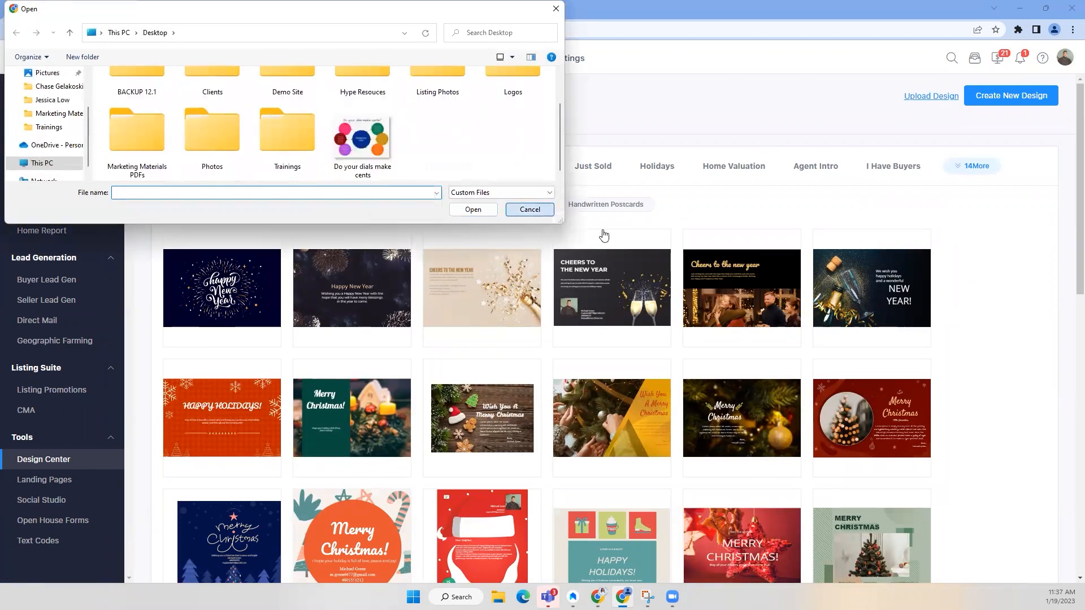
Browse the Chime Designs templates in the Design Center and switch back to the SMART Plans training presentation in PowerPoint
mouse_move(734, 303)
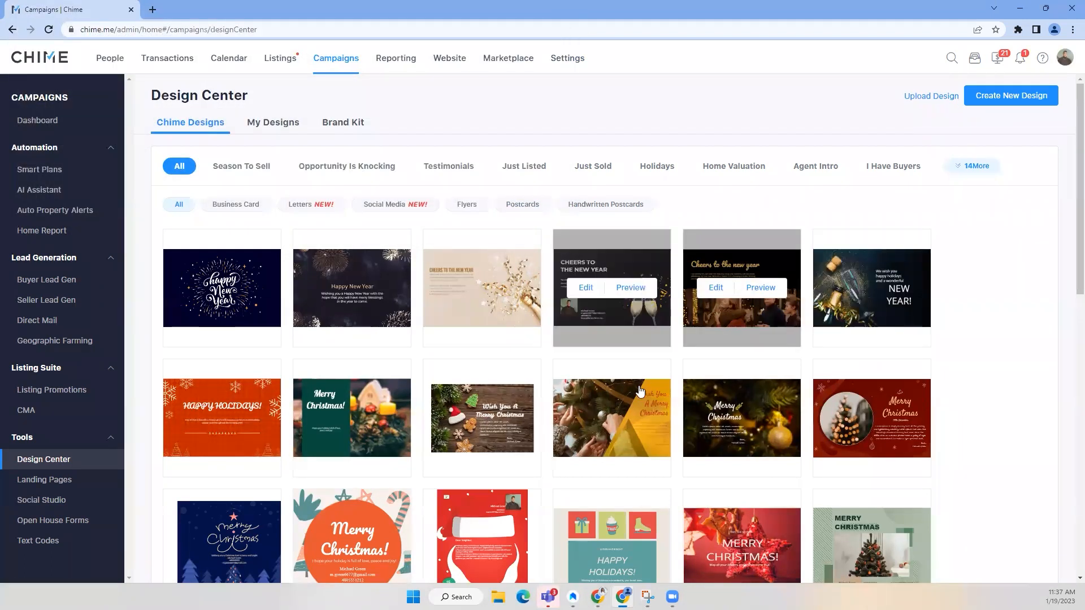
scroll(643, 395, "down", 4)
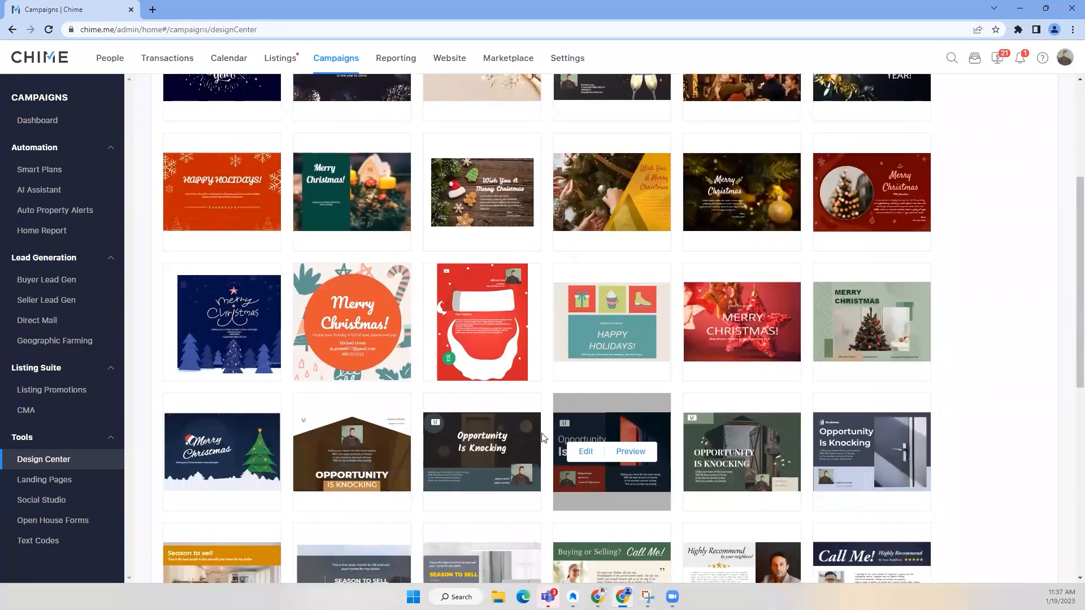
mouse_move(518, 446)
scroll(488, 458, "down", 2)
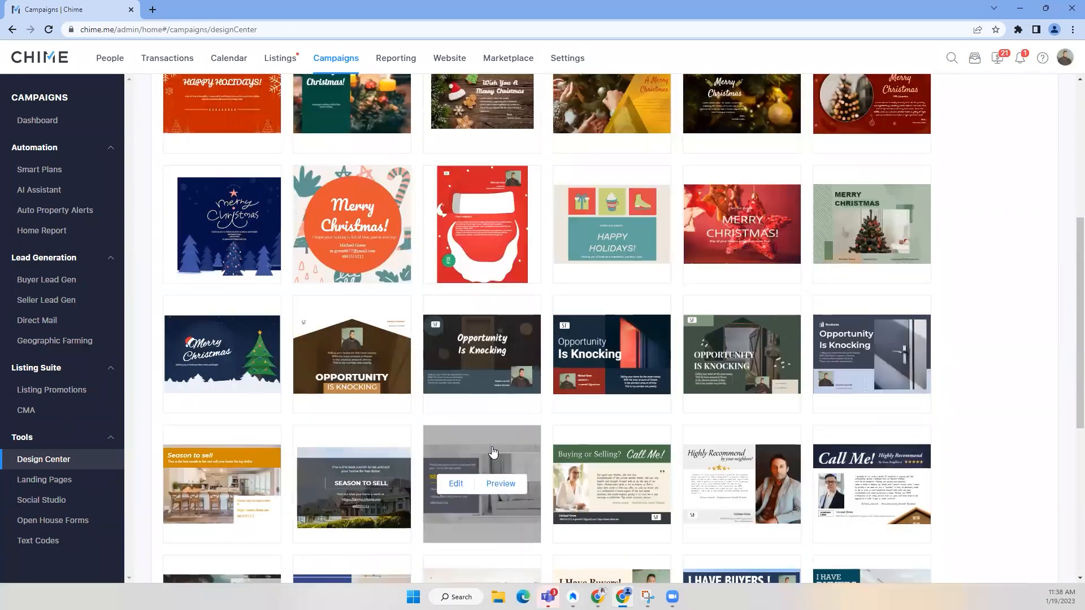
scroll(477, 432, "up", 6)
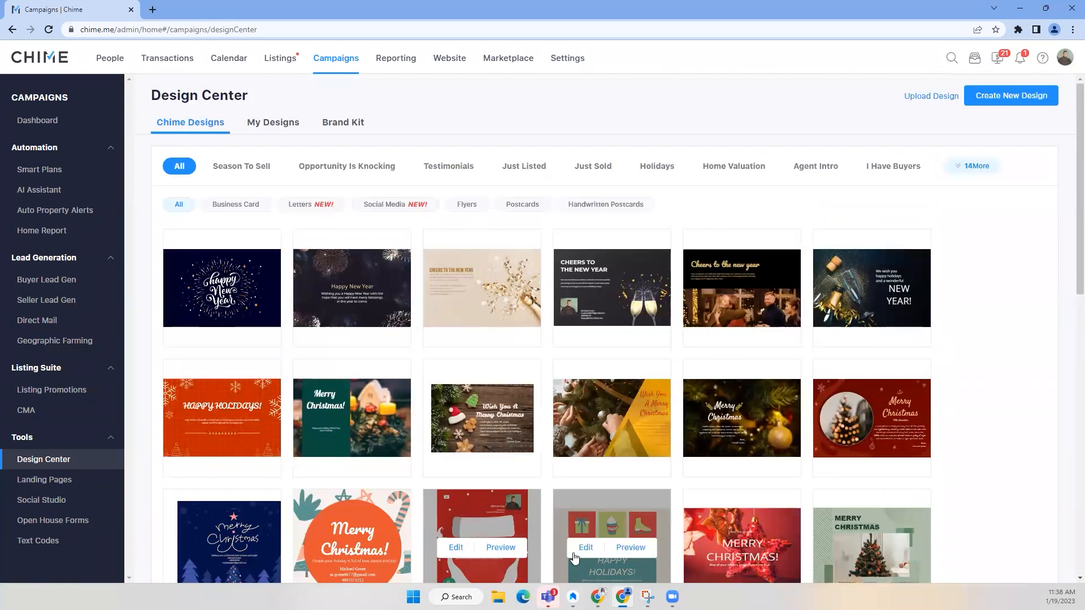
key("alt+Tab")
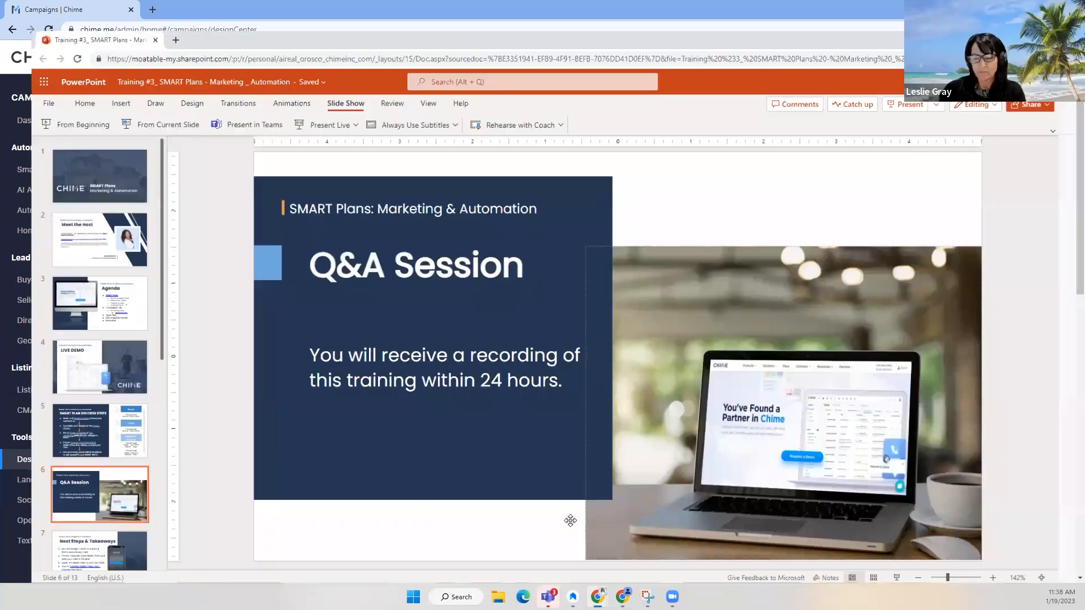